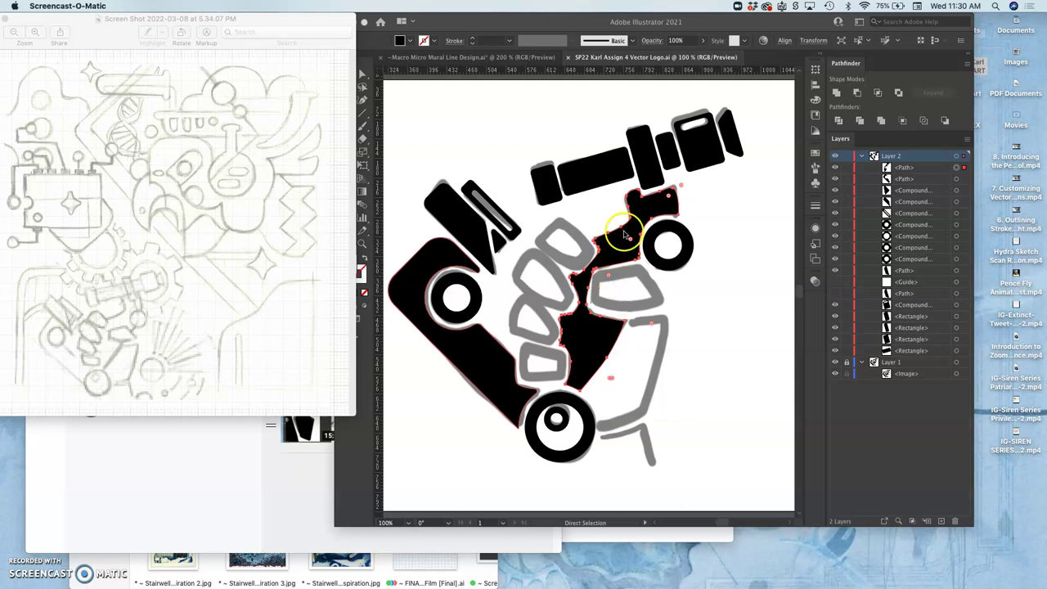
# Bring the logo document forward and show the left black shape's anchor points with Direct Selection.
pyautogui.click(397, 23)
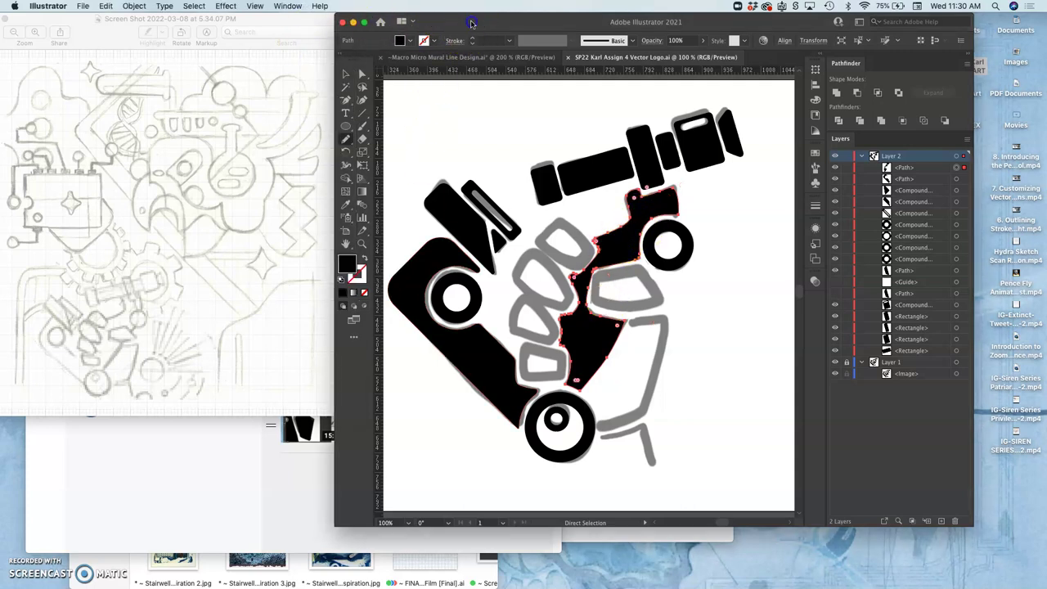
pyautogui.hotkey('ctrl', 'alt', 'c')
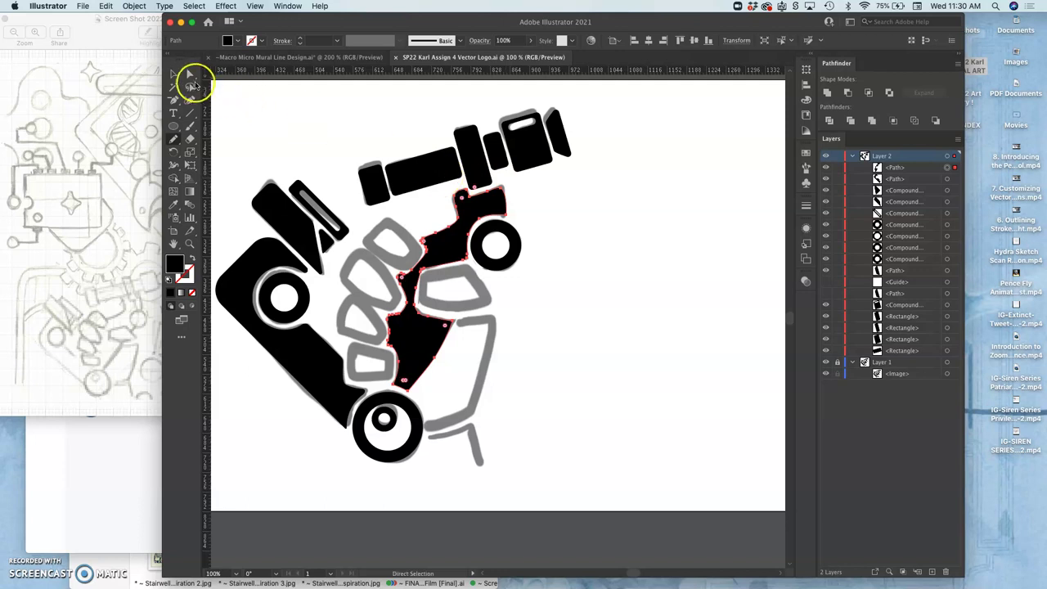
pyautogui.click(190, 76)
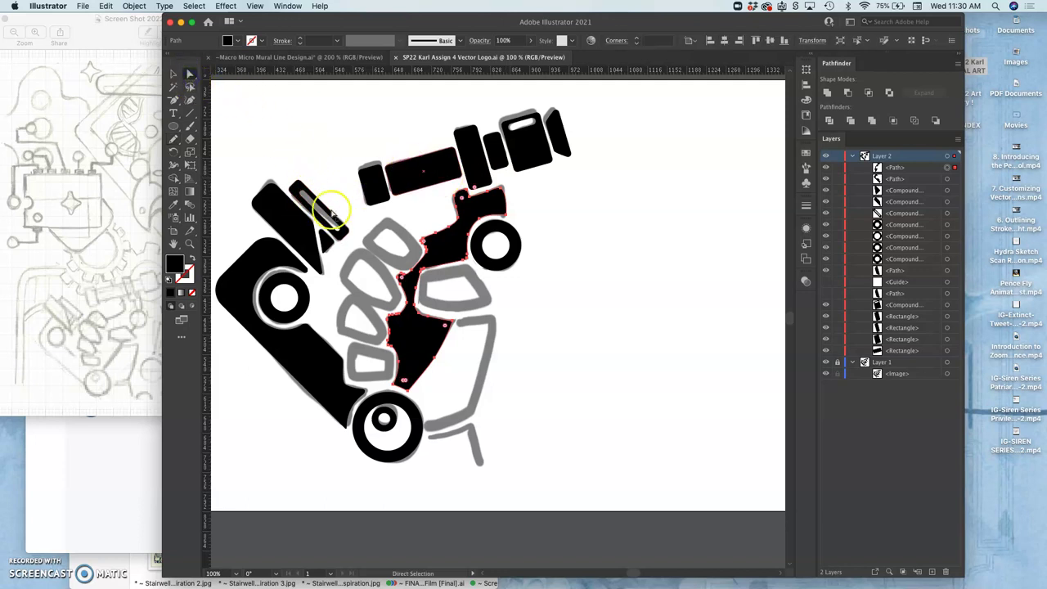
pyautogui.click(267, 260)
pyautogui.click(267, 261)
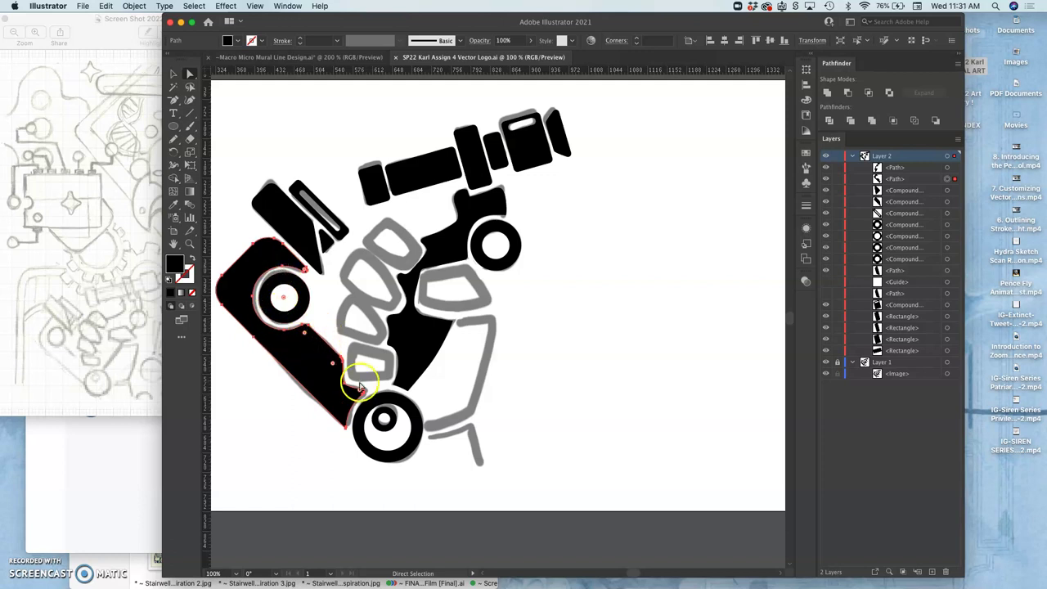
# Select the centre black hand shape and zoom to 300% to inspect its outline points.
pyautogui.click(421, 348)
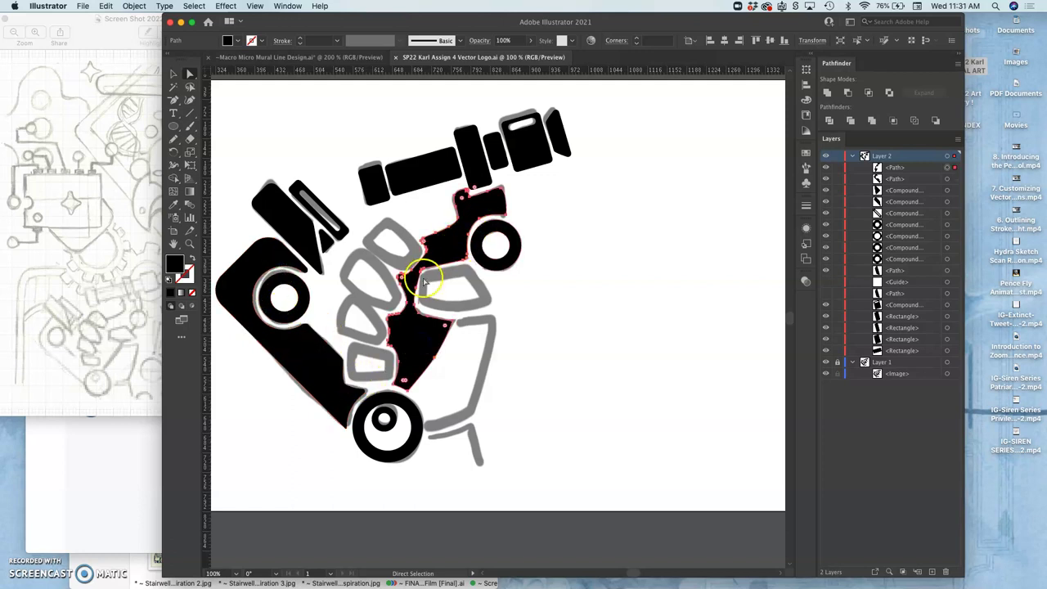
pyautogui.press('v')
pyautogui.press('a')
pyautogui.scroll(5, 424, 282)
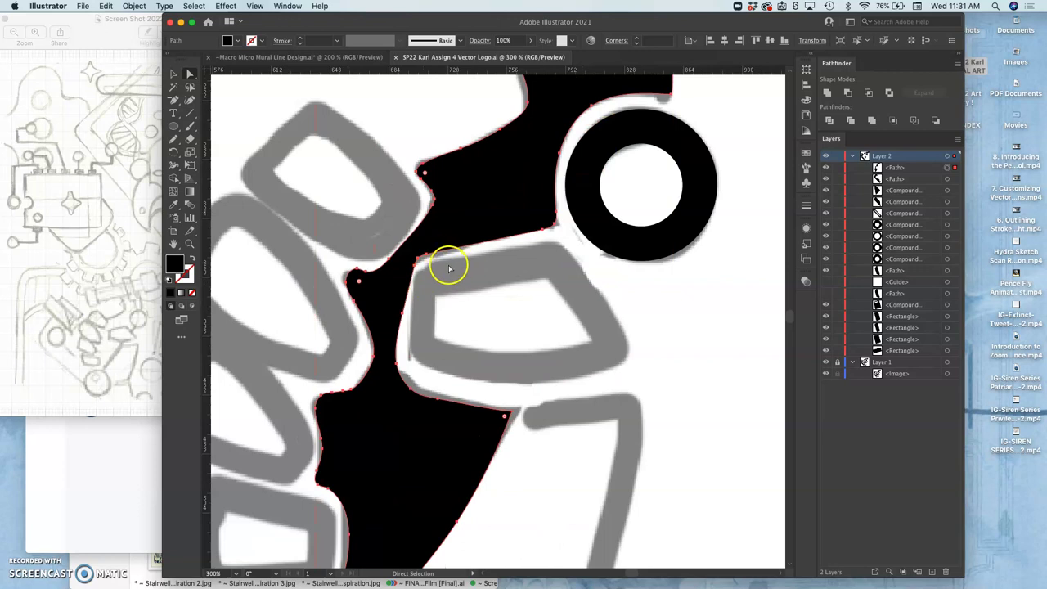
pyautogui.scroll(-3, 413, 411)
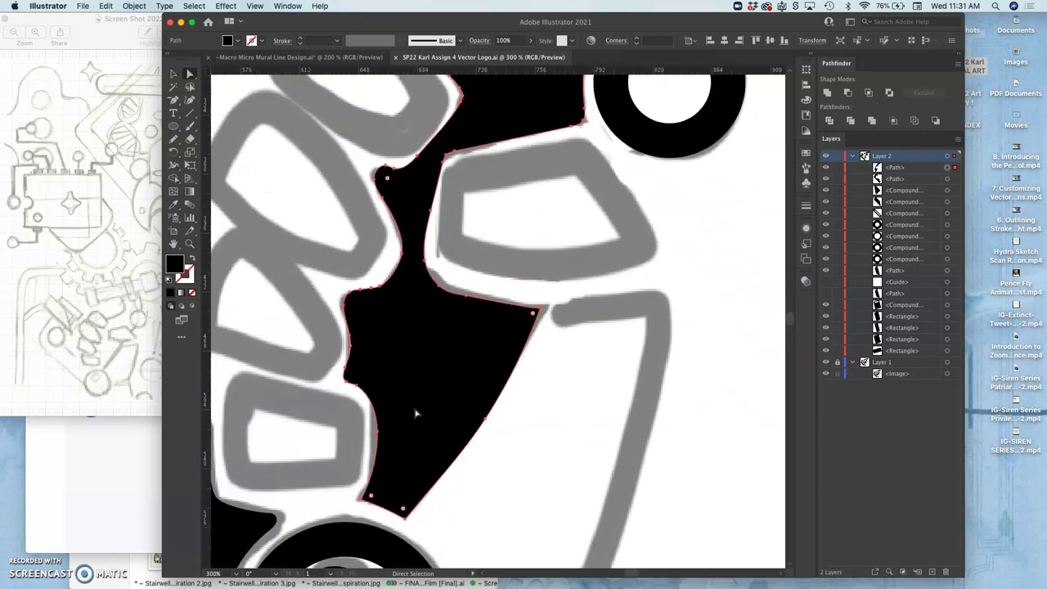
pyautogui.click(390, 391)
pyautogui.scroll(3, 418, 281)
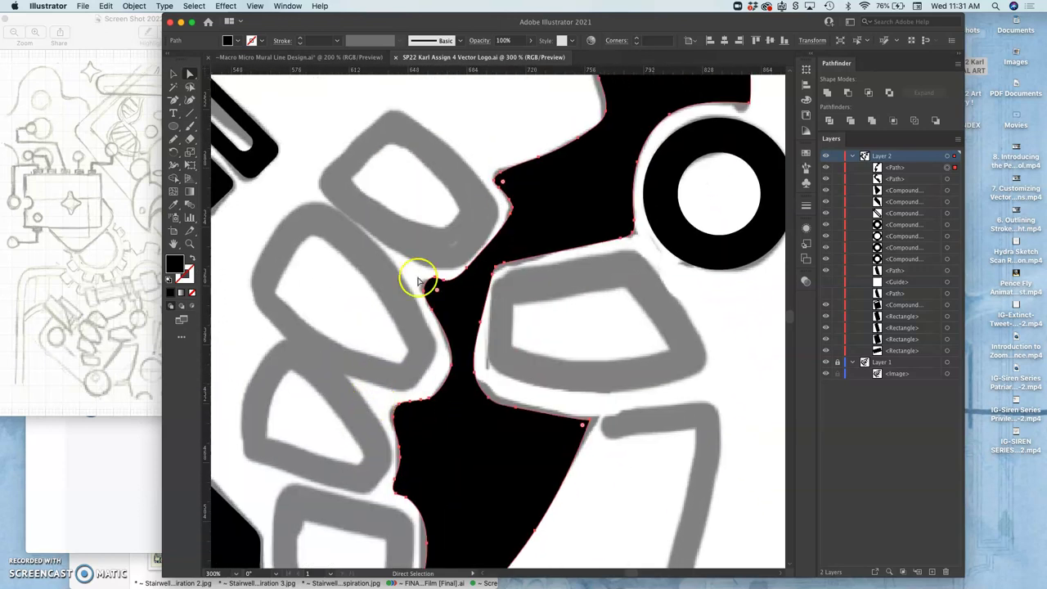
pyautogui.scroll(-2, 431, 233)
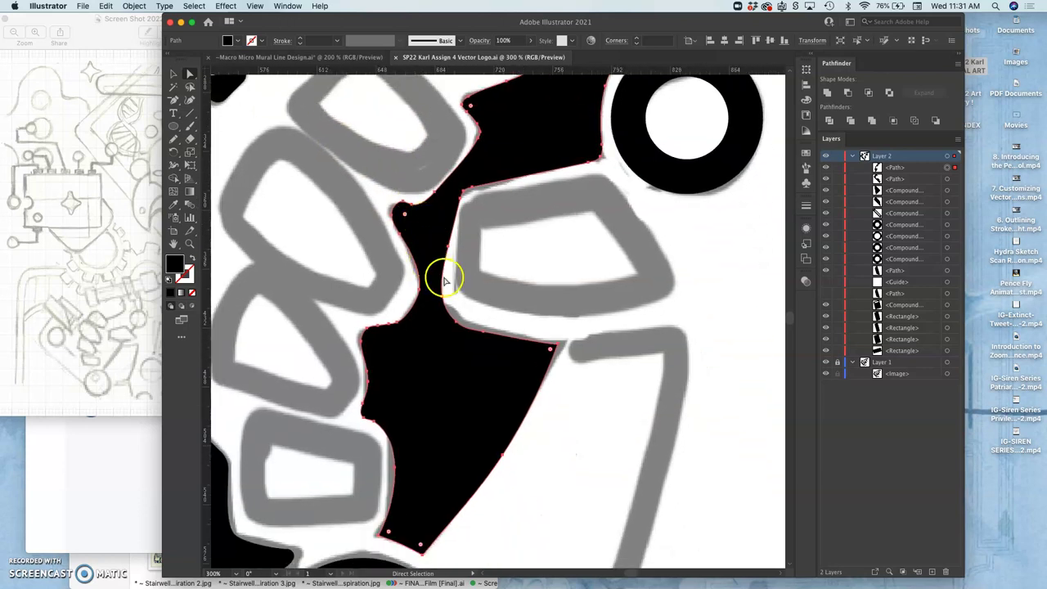
pyautogui.scroll(-3, 437, 250)
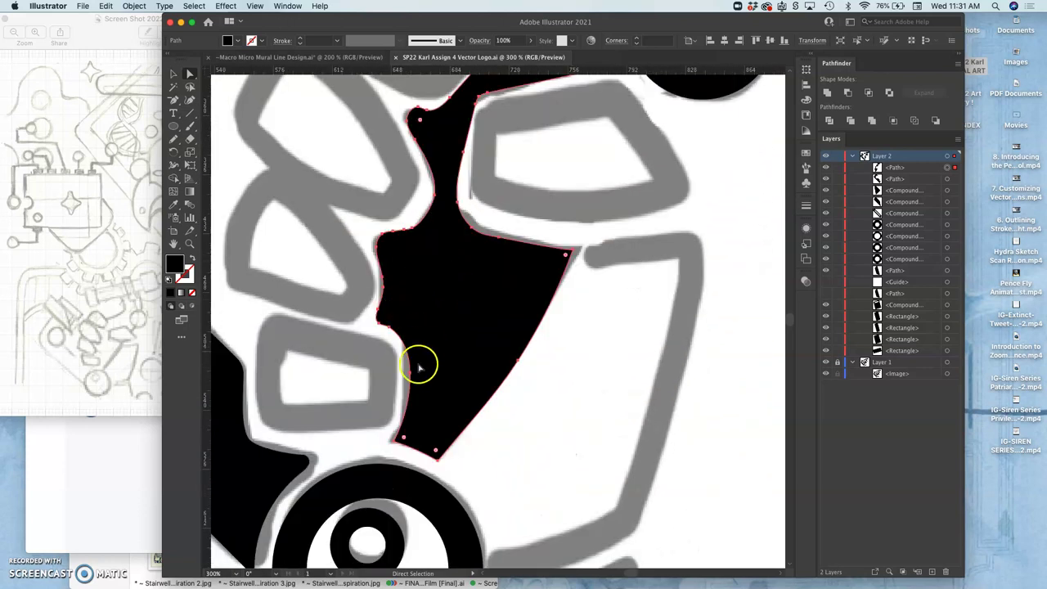
# Use the Smooth Tool from the Pencil flyout on the black shape's jagged top and left edges.
pyautogui.click(173, 141)
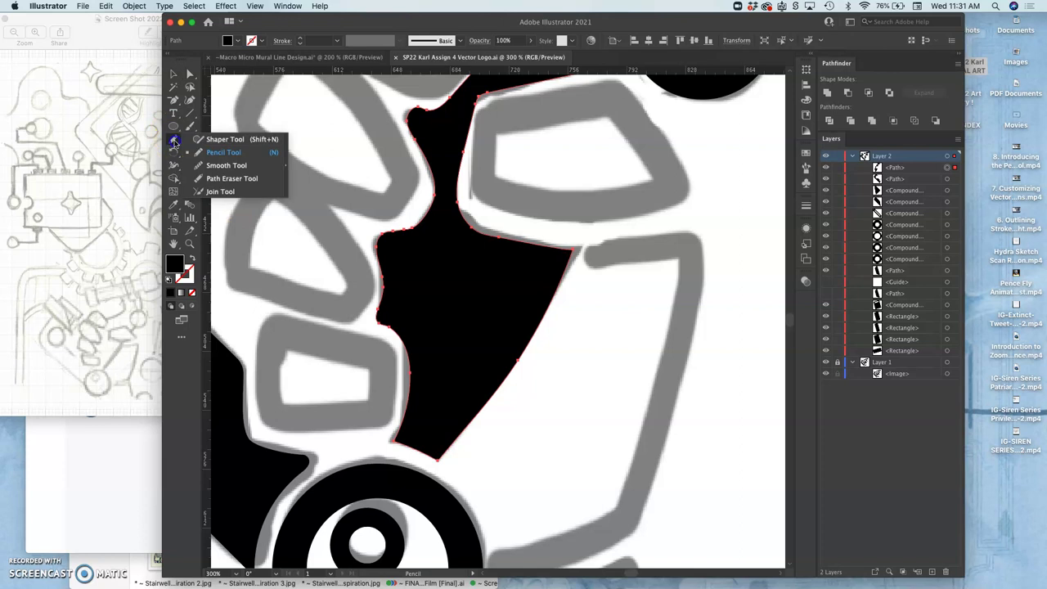
pyautogui.click(218, 165)
pyautogui.moveTo(362, 140)
pyautogui.mouseDown()
pyautogui.moveTo(489, 78)
pyautogui.moveTo(493, 122)
pyautogui.mouseUp()
pyautogui.scroll(3, 493, 122)
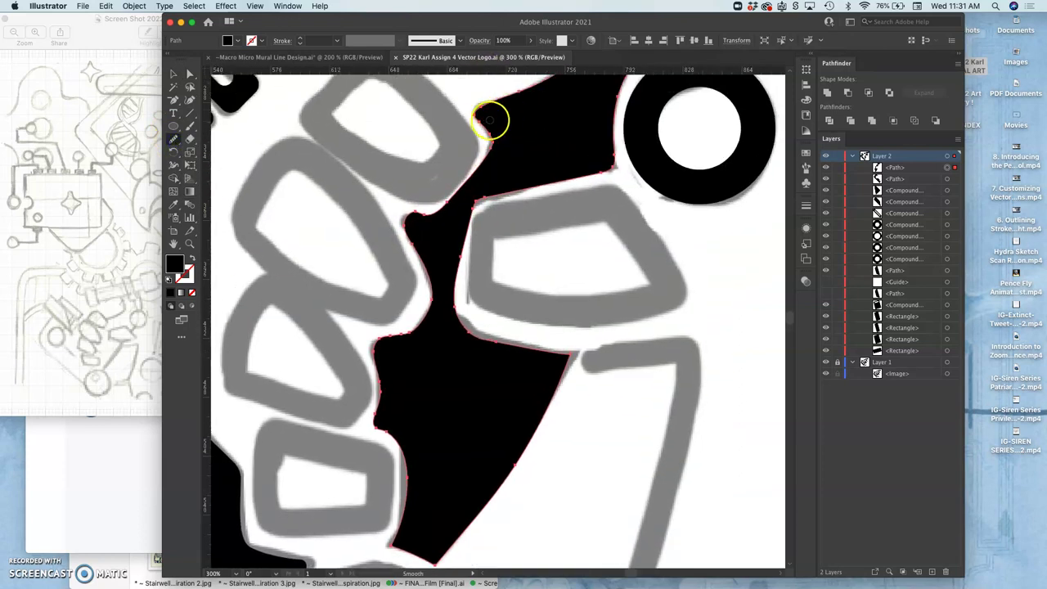
pyautogui.scroll(5, 506, 130)
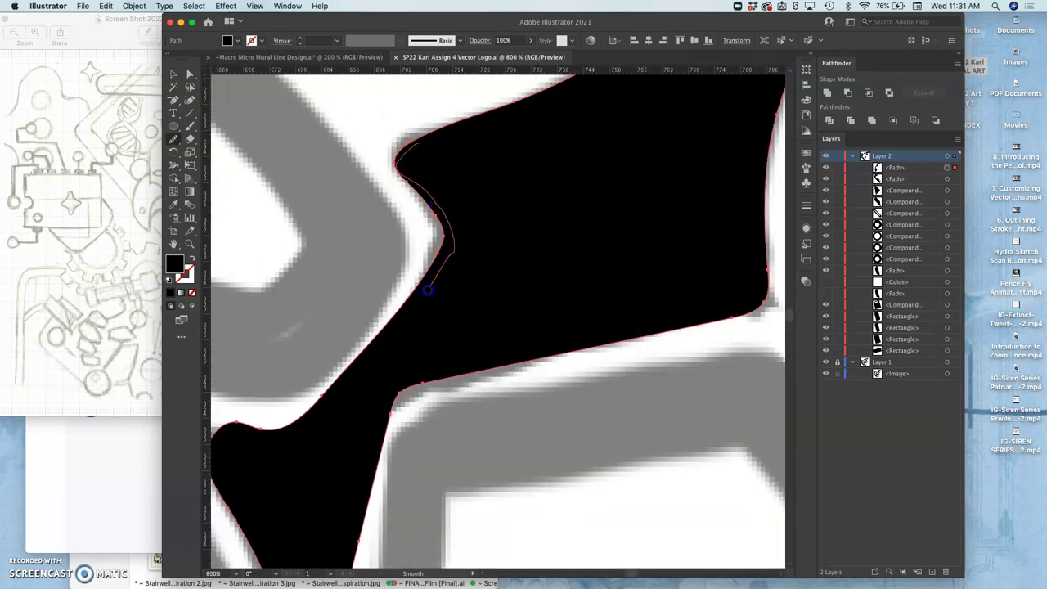
pyautogui.moveTo(426, 289); pyautogui.dragTo(419, 298)
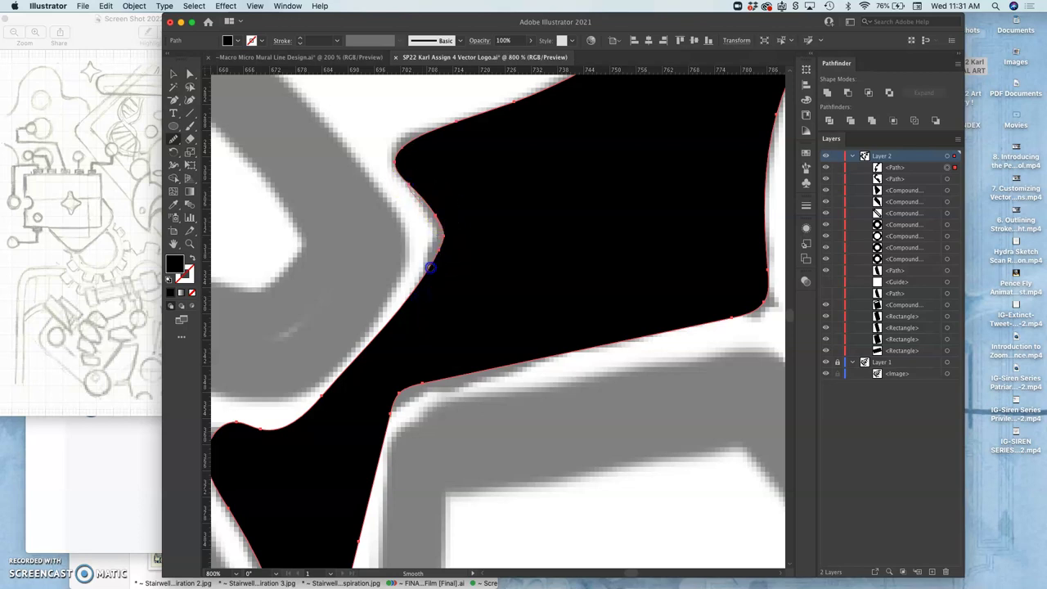
# At 800%, smooth the top edges of the upper black part.
pyautogui.scroll(5, 463, 274)
pyautogui.hscroll(3, 463, 273)
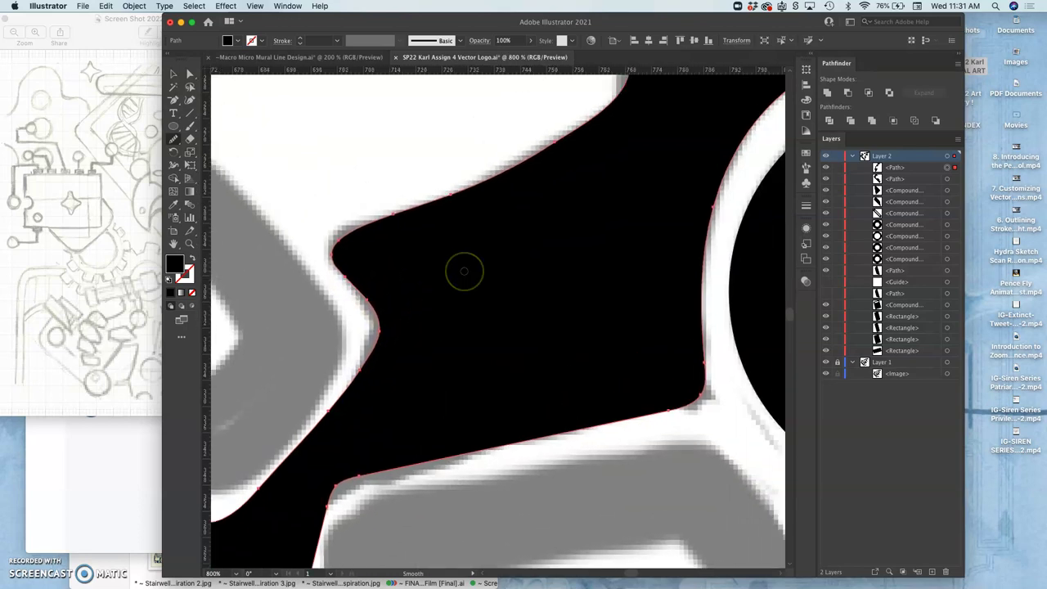
pyautogui.scroll(5, 464, 270)
pyautogui.hscroll(5, 464, 271)
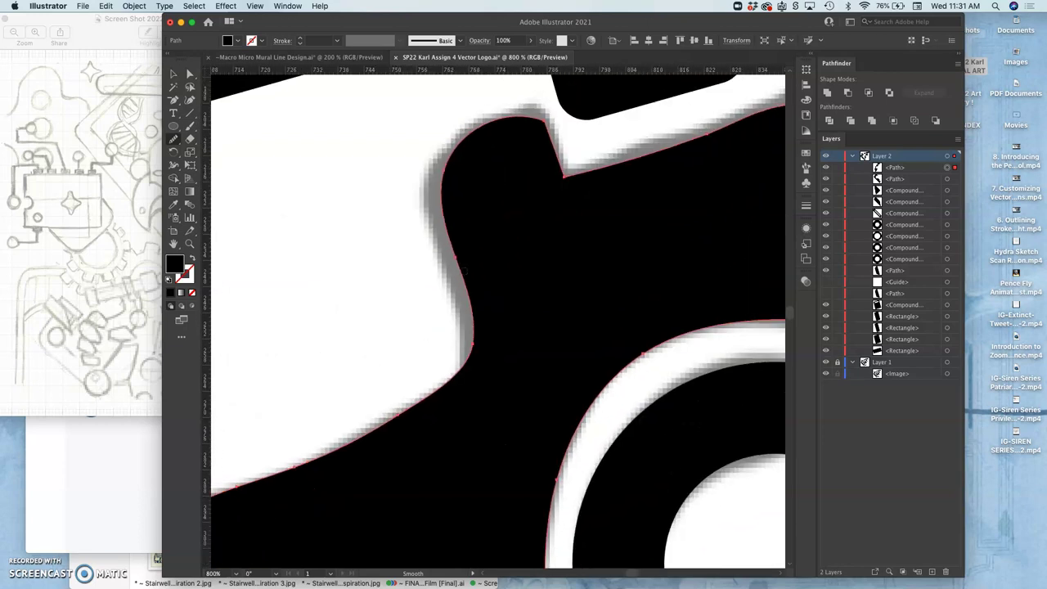
pyautogui.hscroll(5, 464, 271)
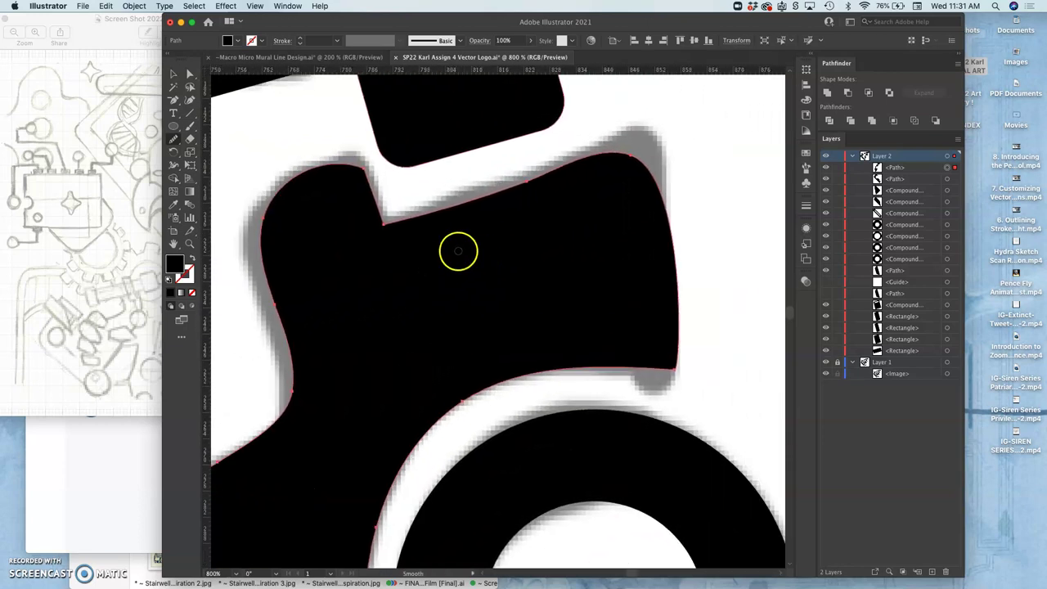
pyautogui.moveTo(407, 221); pyautogui.dragTo(450, 210)
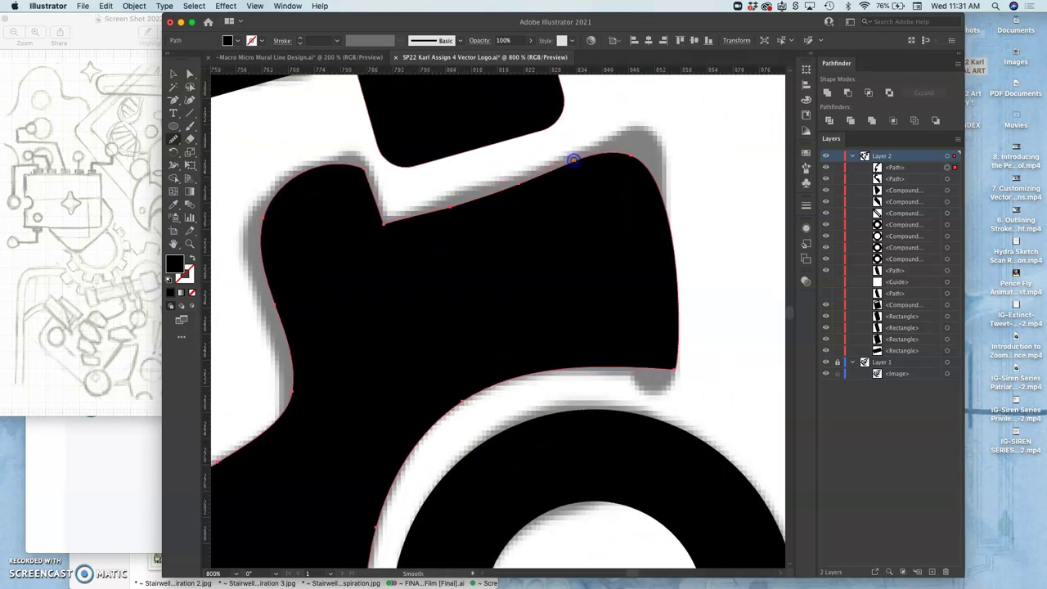
pyautogui.moveTo(573, 160)
pyautogui.mouseDown()
pyautogui.moveTo(453, 211)
pyautogui.moveTo(556, 159)
pyautogui.mouseUp()
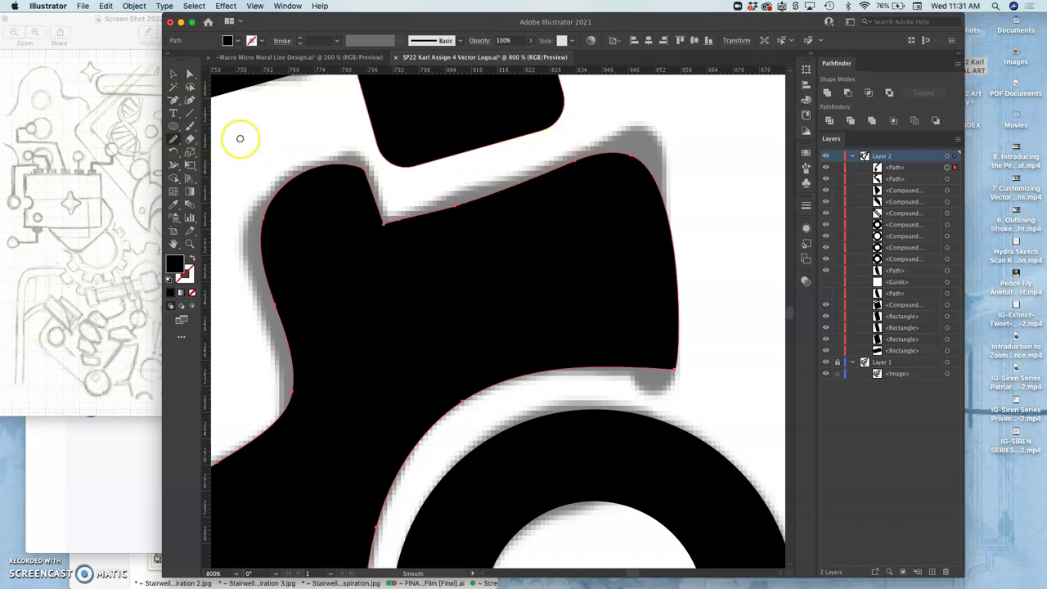
pyautogui.press('a')
pyautogui.moveTo(177, 102); pyautogui.dragTo(201, 139)
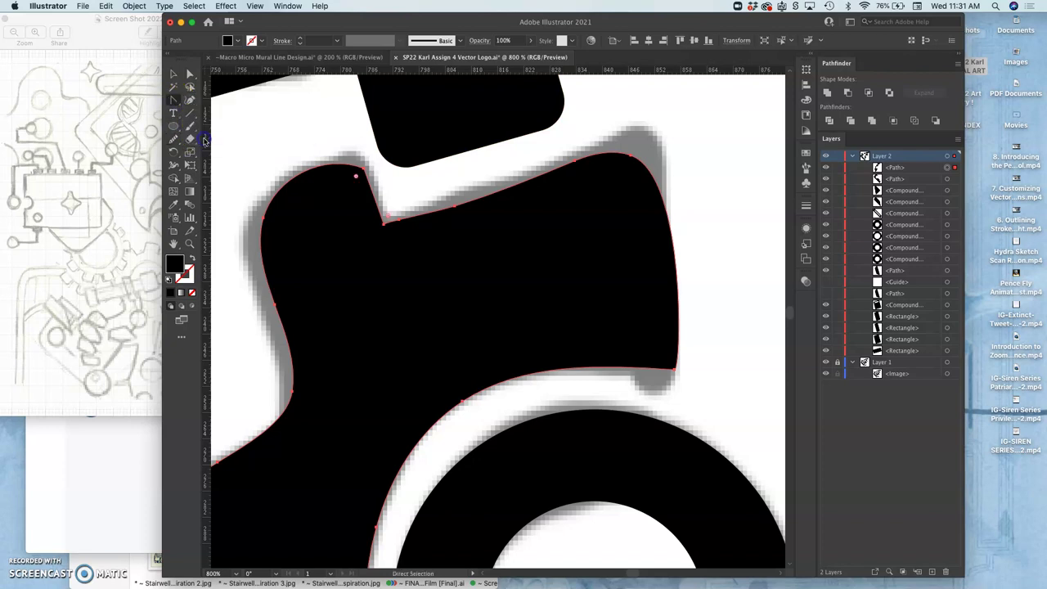
# Inspect the anchors along the black shape's top edge with the Anchor Point Tool.
pyautogui.click(576, 157)
pyautogui.click(462, 209)
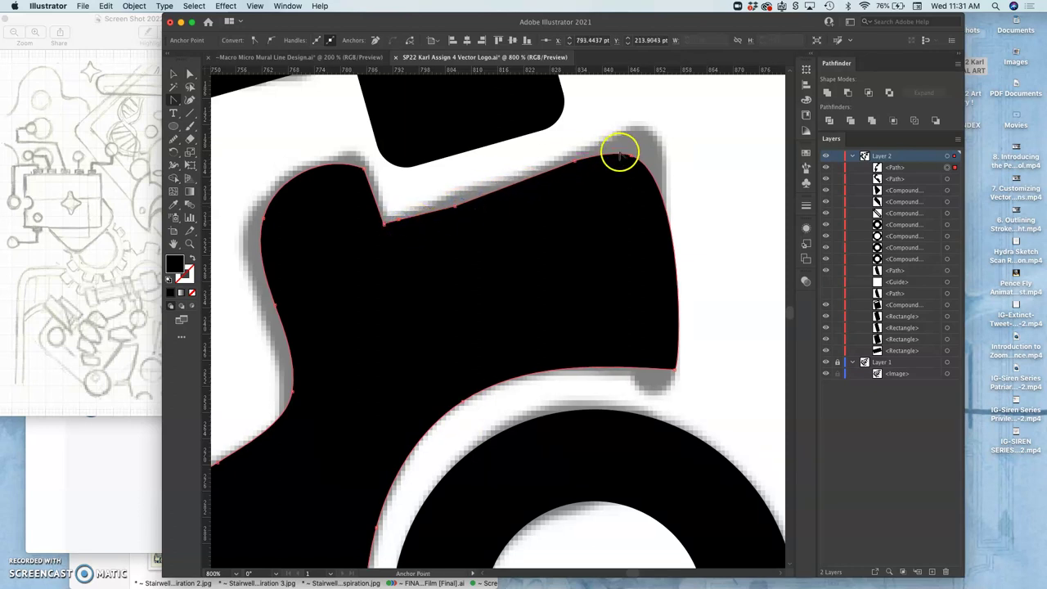
pyautogui.click(576, 161)
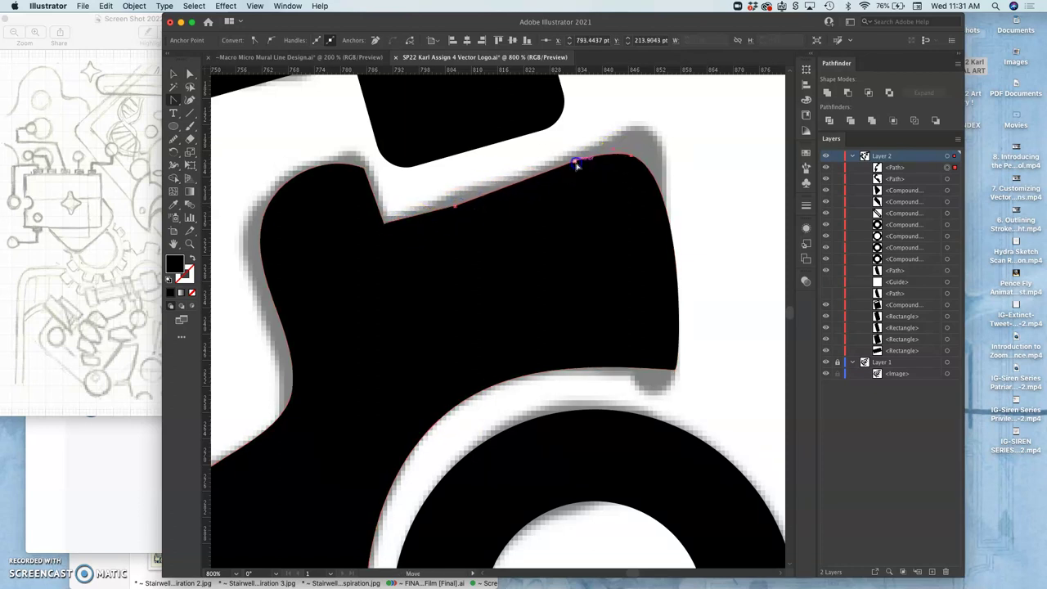
pyautogui.click(452, 206)
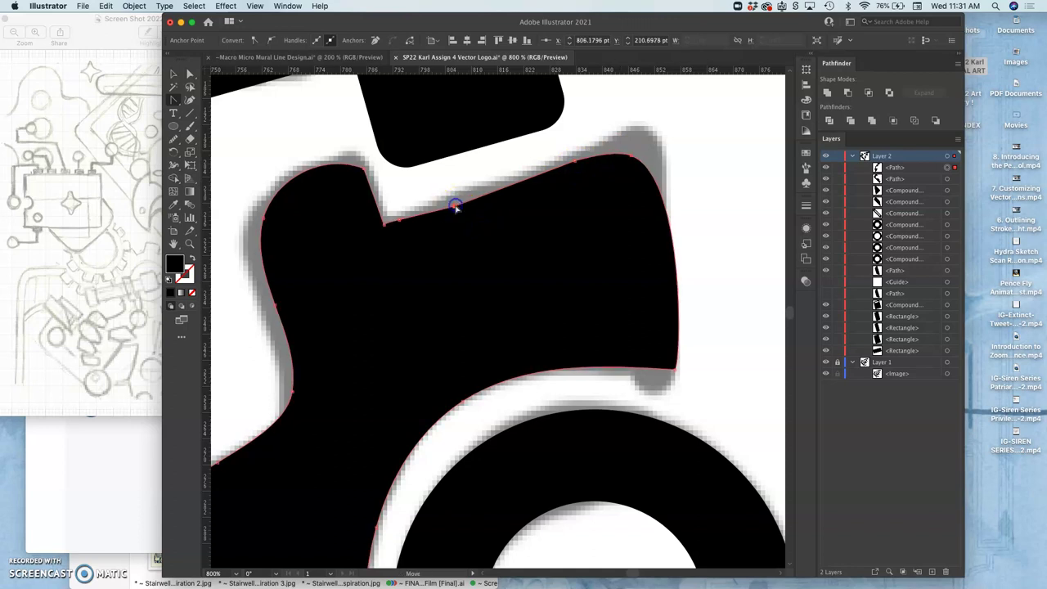
pyautogui.click(399, 219)
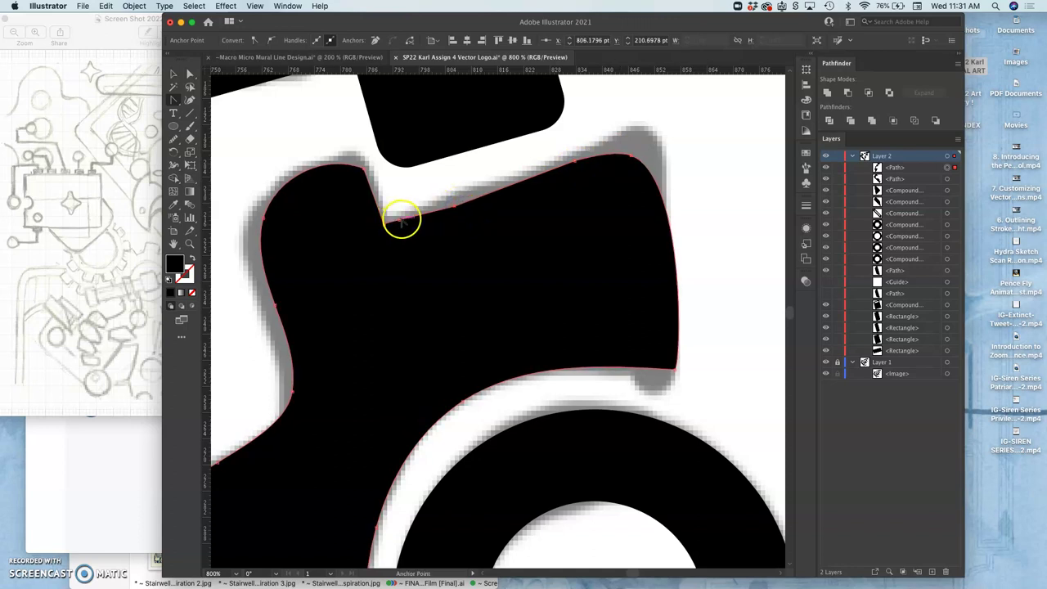
# Delete the three surplus top-edge anchors with the Delete Anchor Point Tool.
pyautogui.press('a')
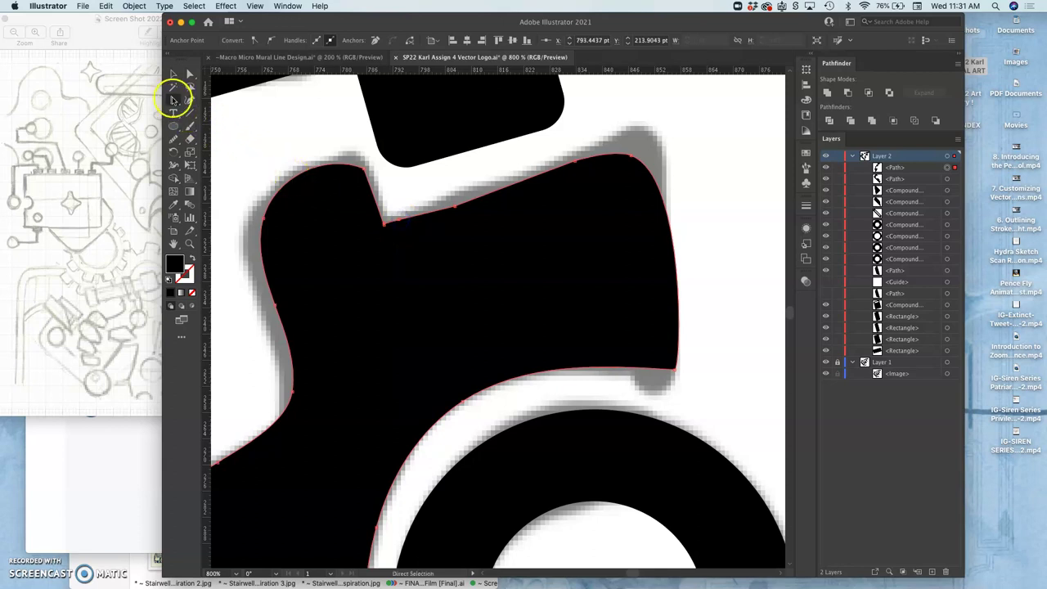
pyautogui.moveTo(174, 99); pyautogui.dragTo(206, 126)
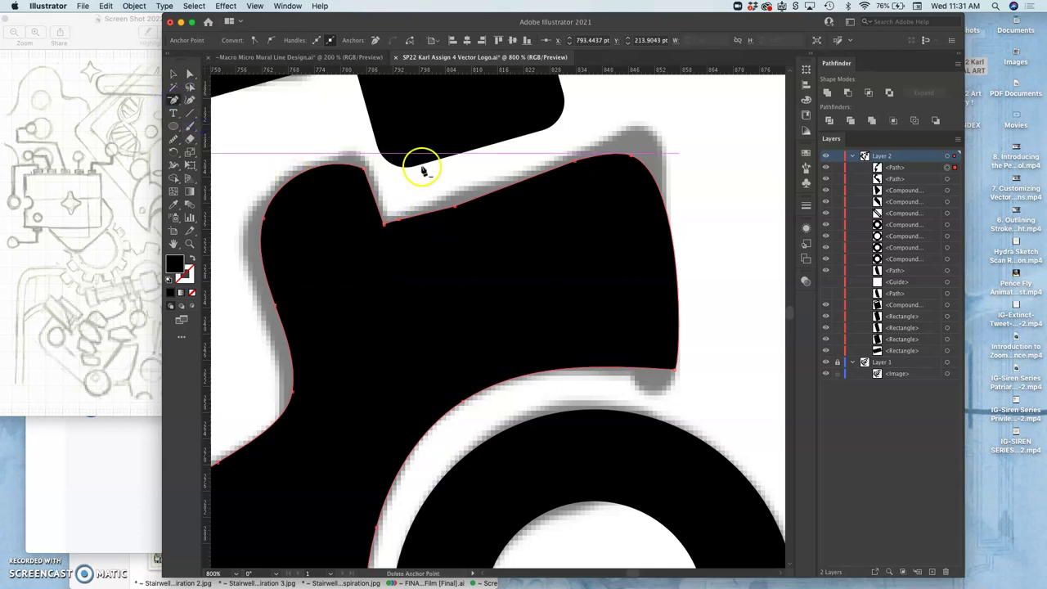
pyautogui.click(452, 207)
pyautogui.click(400, 221)
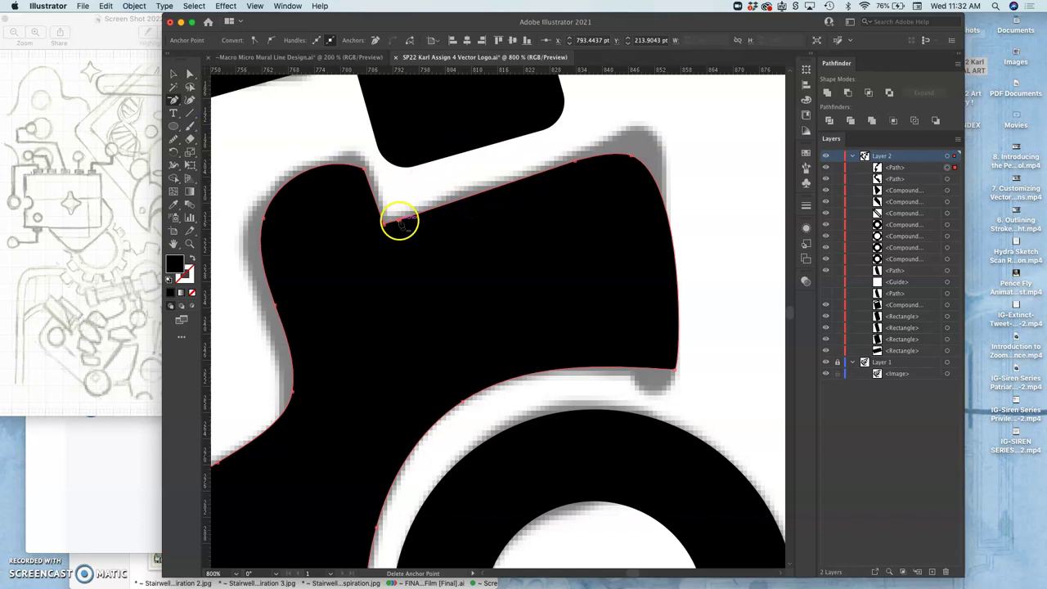
pyautogui.click(575, 163)
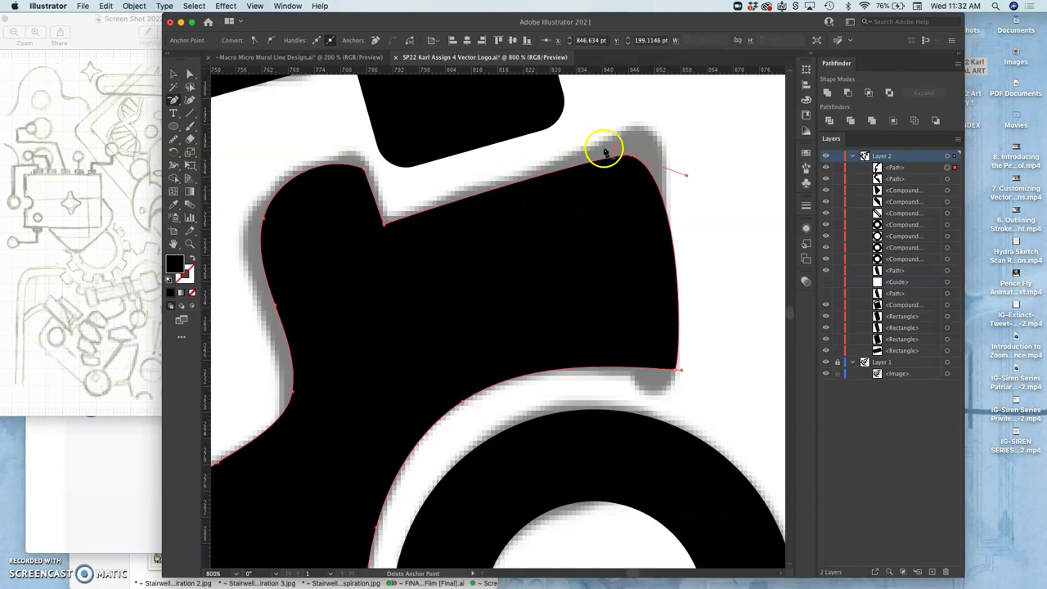
pyautogui.click(190, 73)
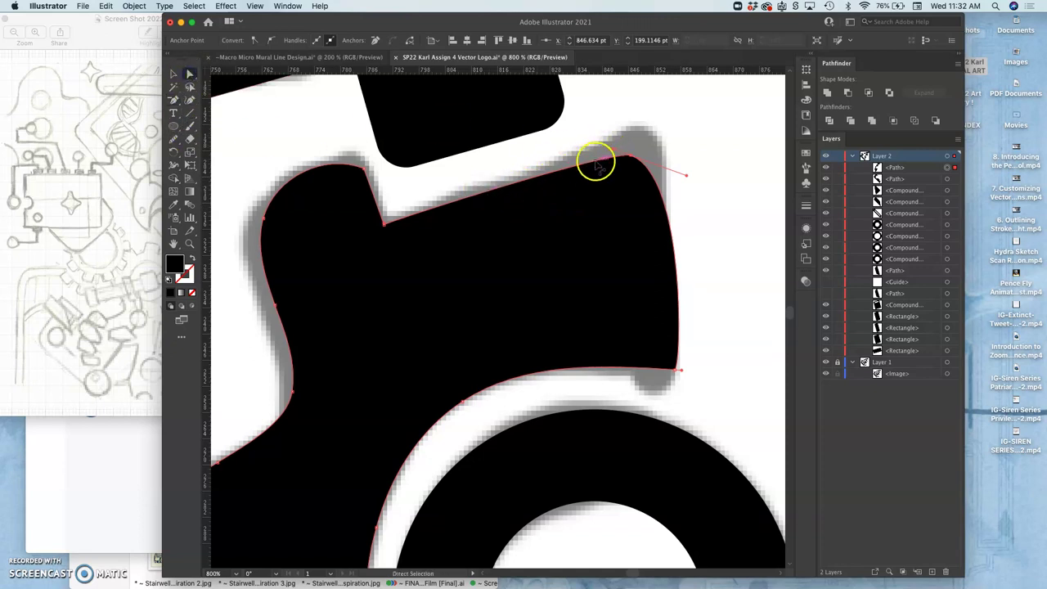
# At 1600%, move the top-right corner anchor onto the sketch corner and round it to about 5.67 pt.
pyautogui.press('super+equal')
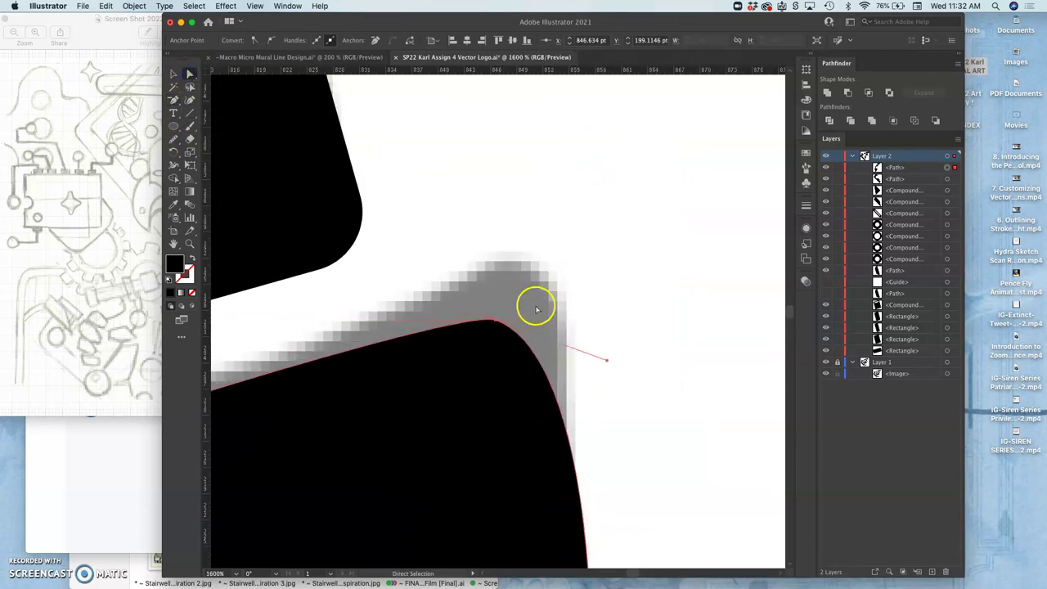
pyautogui.scroll(-3, 538, 303)
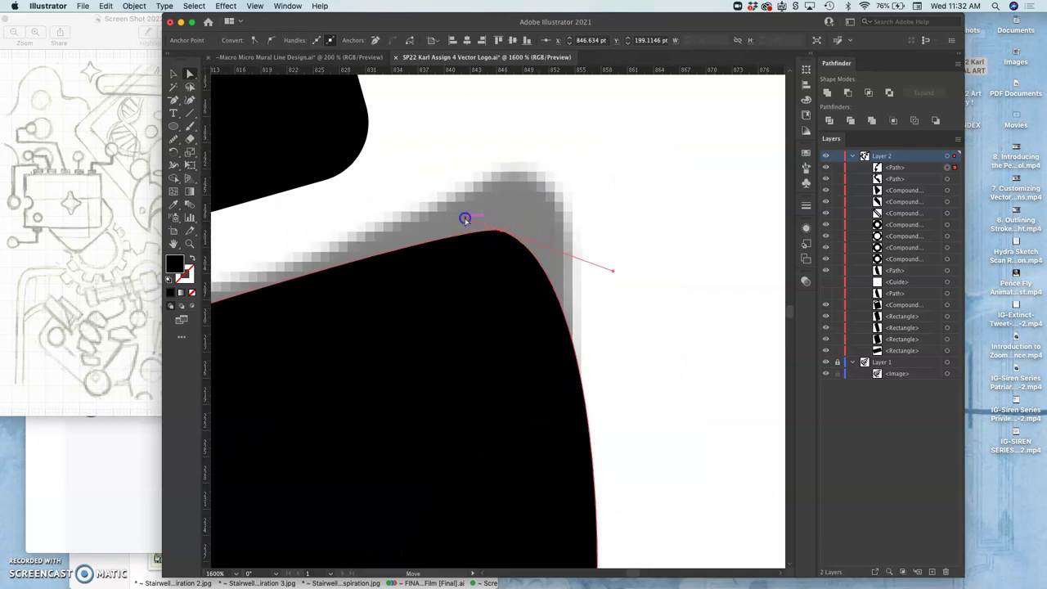
pyautogui.moveTo(465, 220); pyautogui.dragTo(501, 235)
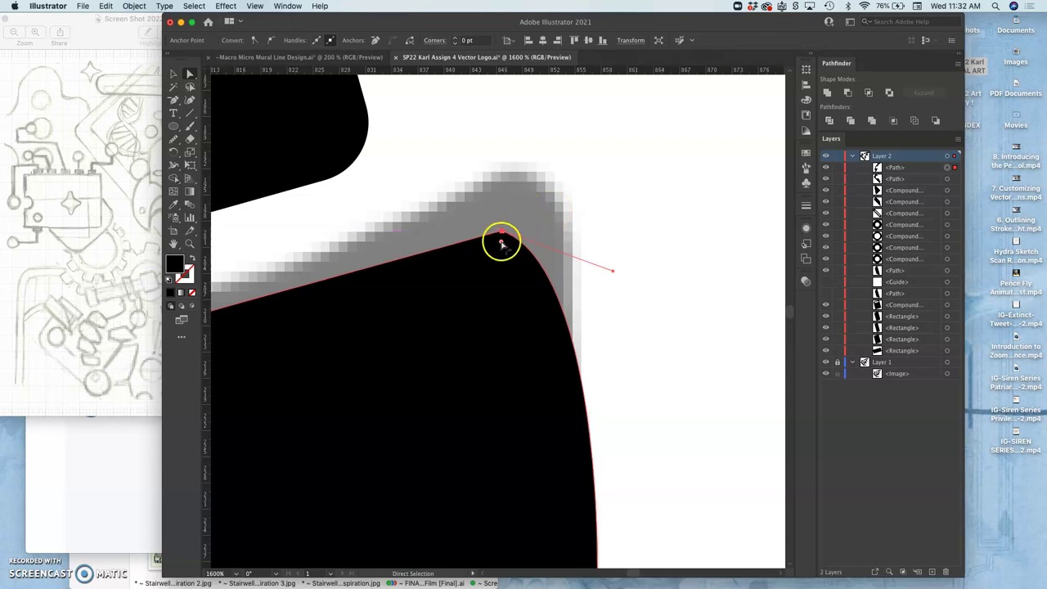
pyautogui.click(519, 199)
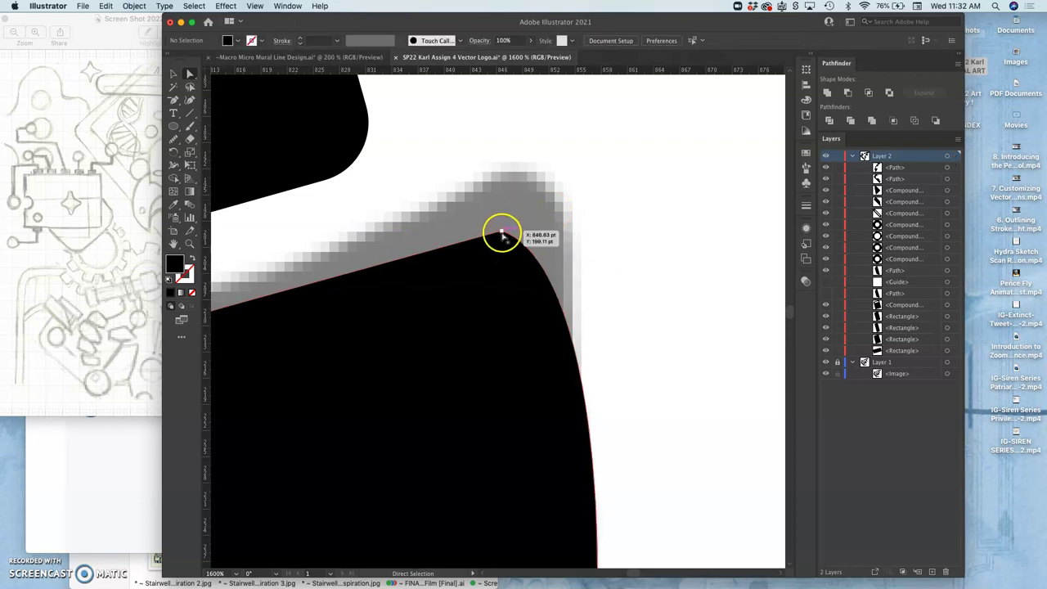
pyautogui.moveTo(501, 235); pyautogui.dragTo(485, 284)
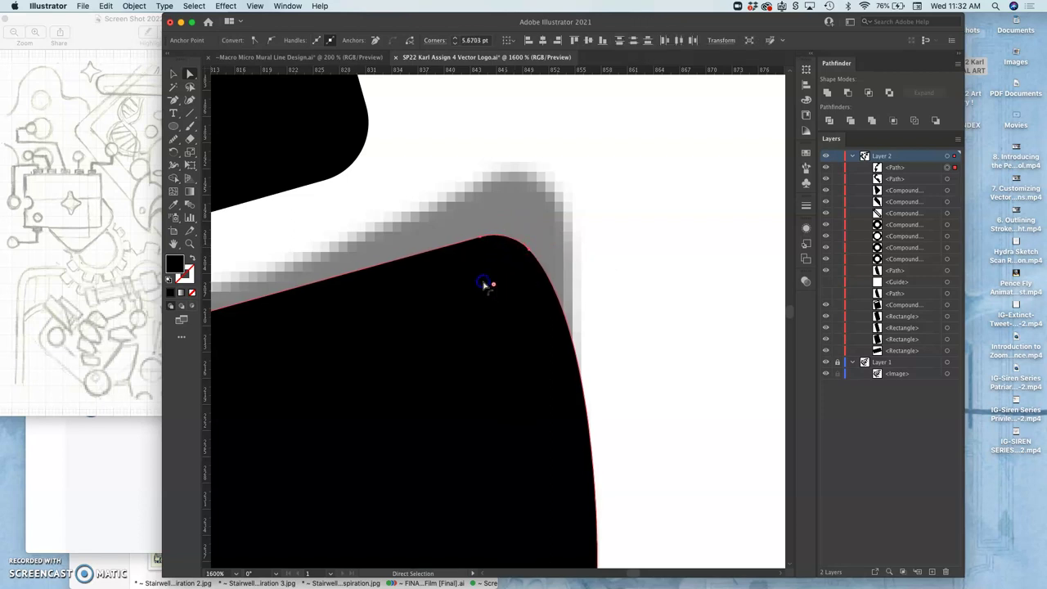
pyautogui.click(525, 211)
pyautogui.press('super+minus')
pyautogui.press('super+minus')
pyautogui.press('super+minus')
pyautogui.press('super+minus')
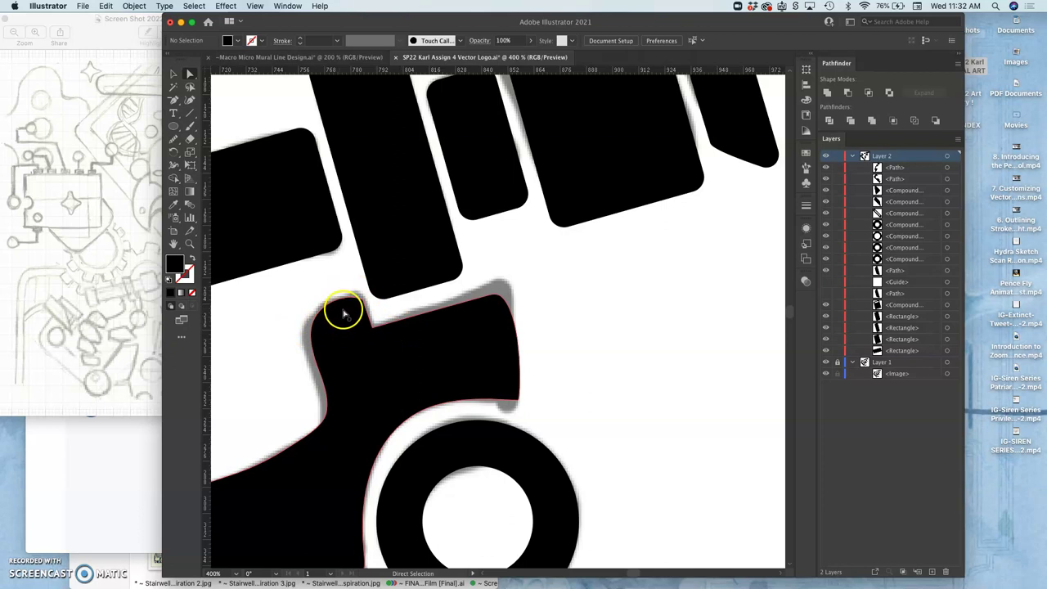
# Select the bump's anchors and flatten the bulge of its left curve.
pyautogui.click(344, 314)
pyautogui.moveTo(356, 306)
pyautogui.mouseDown()
pyautogui.moveTo(310, 327)
pyautogui.moveTo(353, 305)
pyautogui.mouseUp()
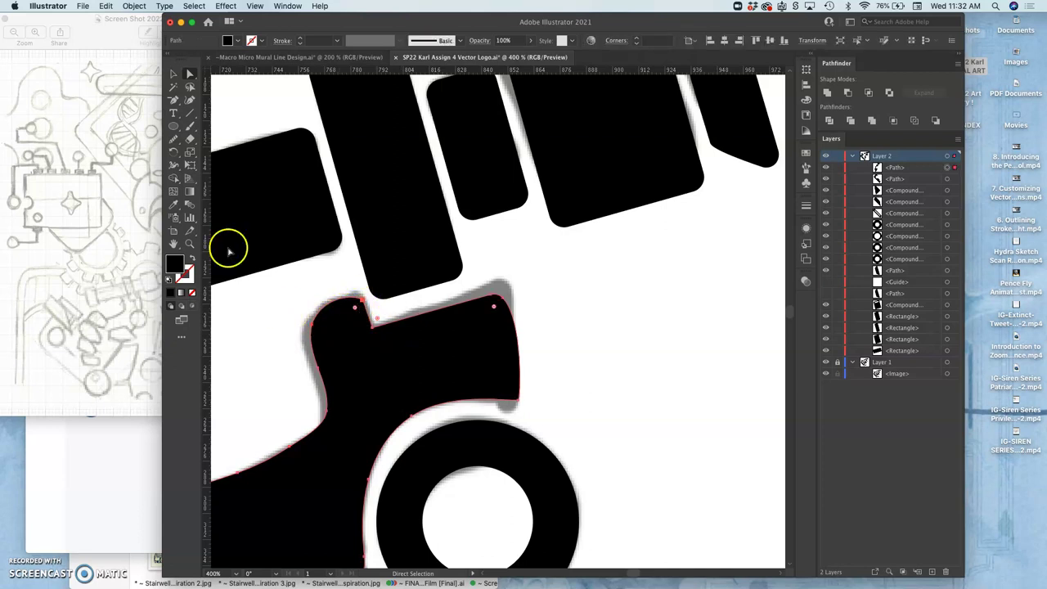
pyautogui.keyDown('super'); pyautogui.click(292, 344); pyautogui.keyUp('super')
pyautogui.hscroll(-10, 296, 345)
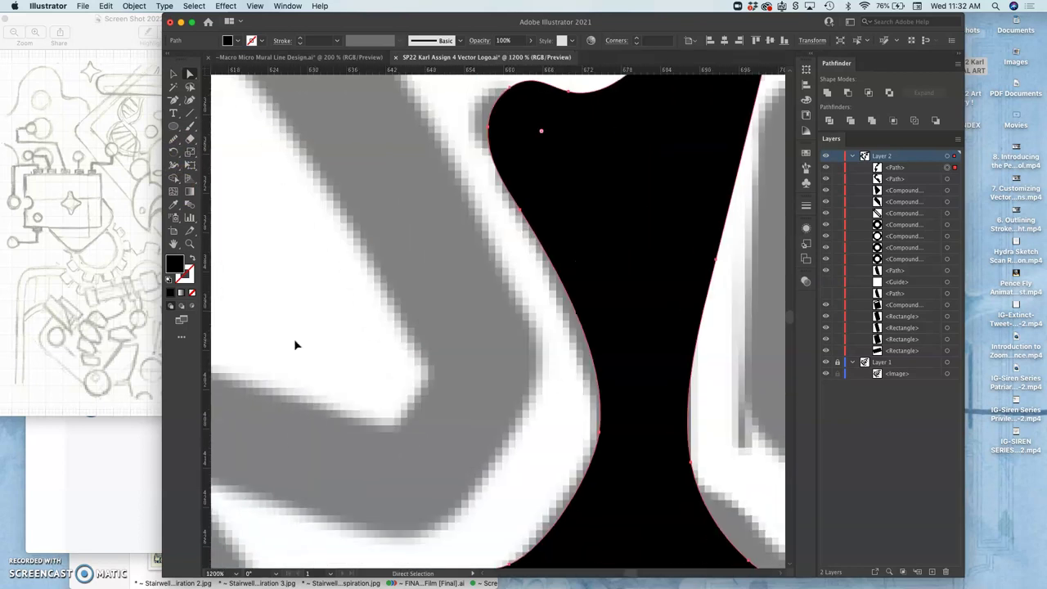
pyautogui.hscroll(10, 296, 344)
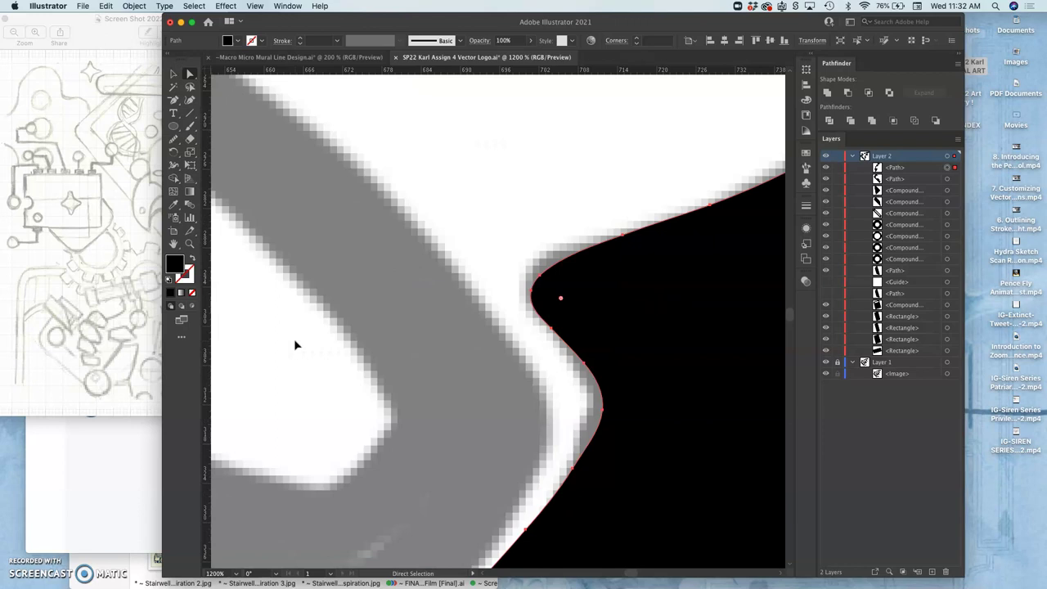
pyautogui.hscroll(8, 296, 344)
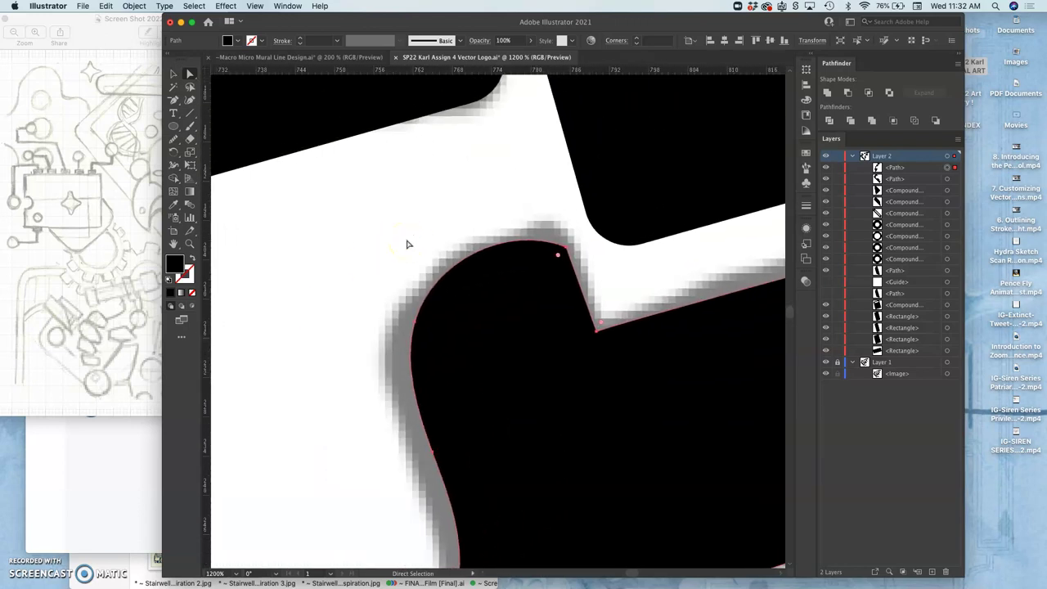
pyautogui.click(415, 316)
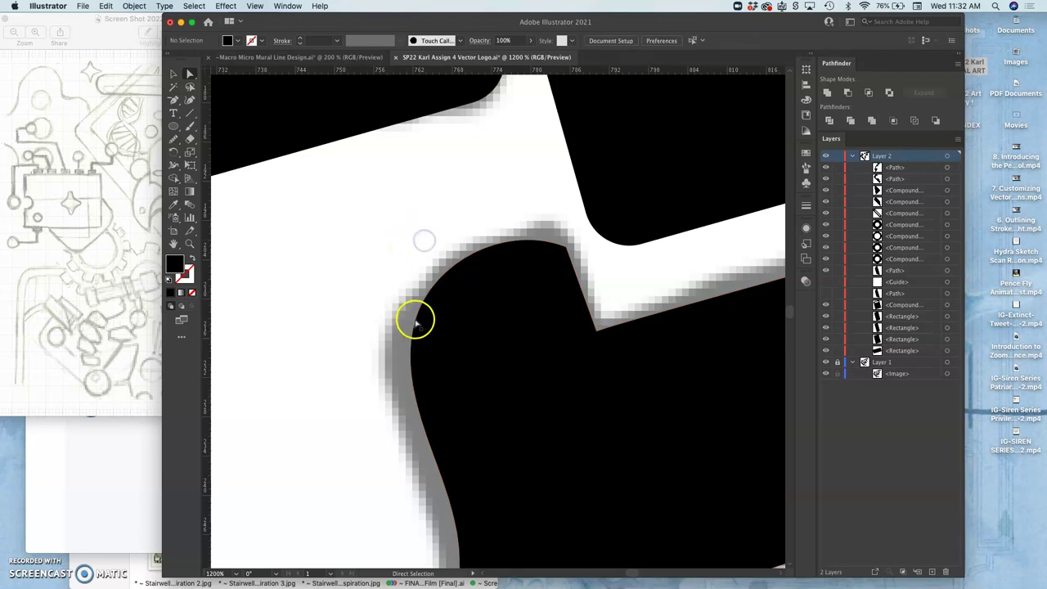
pyautogui.scroll(4, 386, 296)
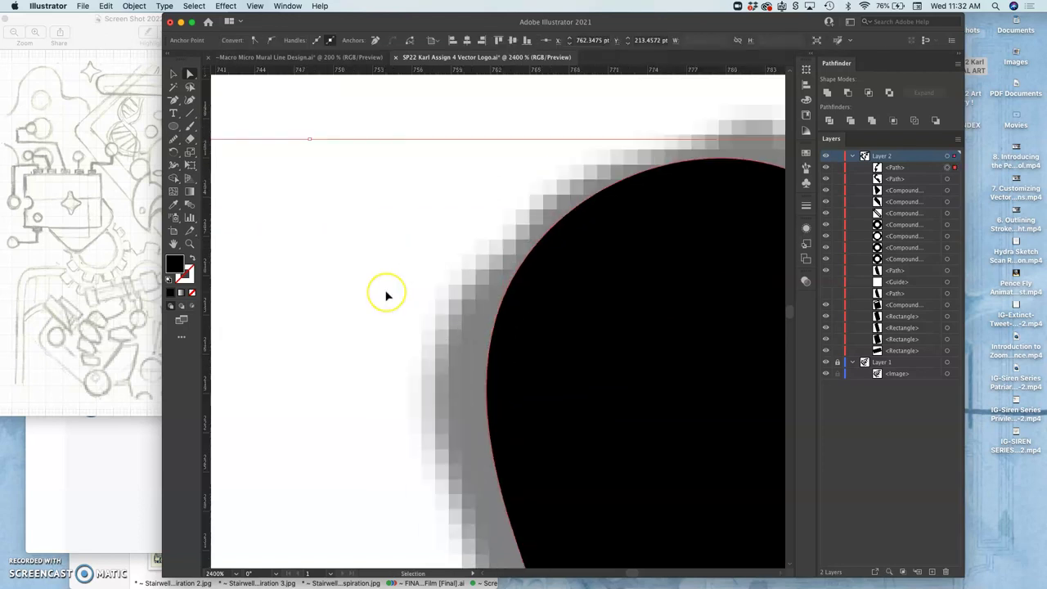
pyautogui.scroll(-3, 385, 294)
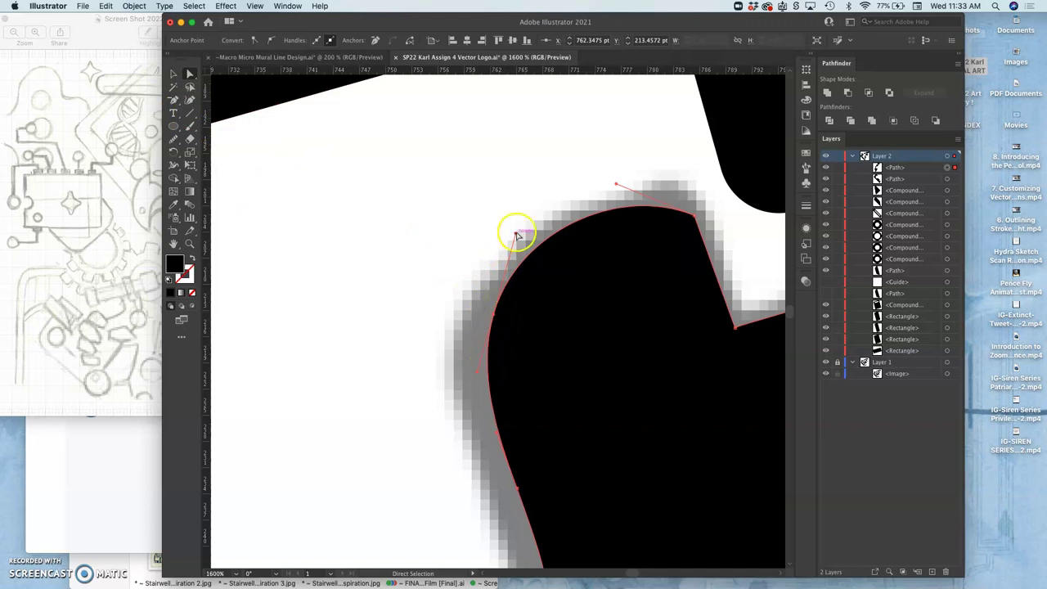
pyautogui.moveTo(517, 233); pyautogui.dragTo(497, 317)
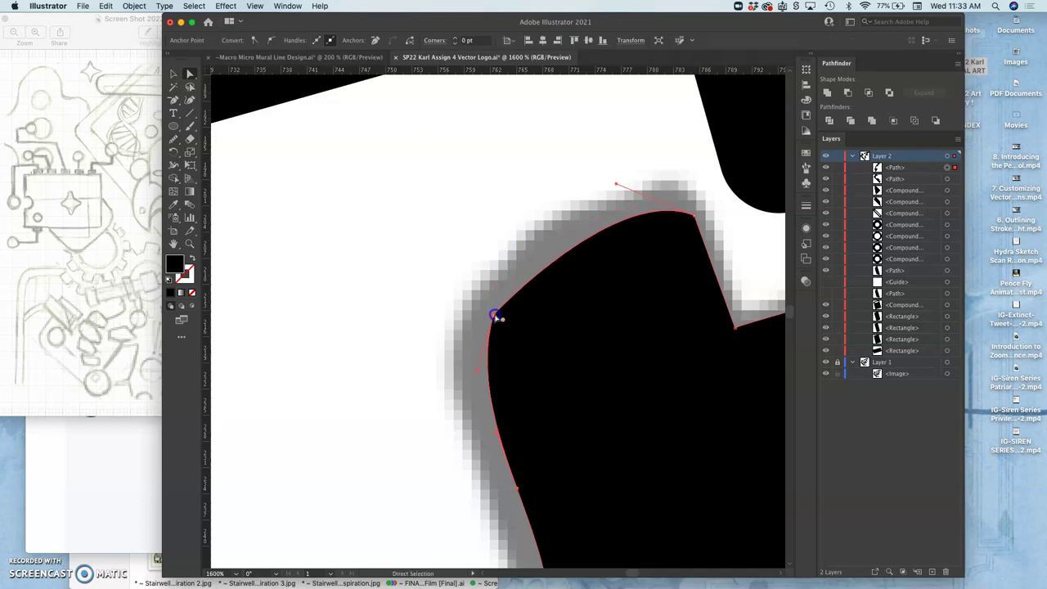
pyautogui.click(449, 279)
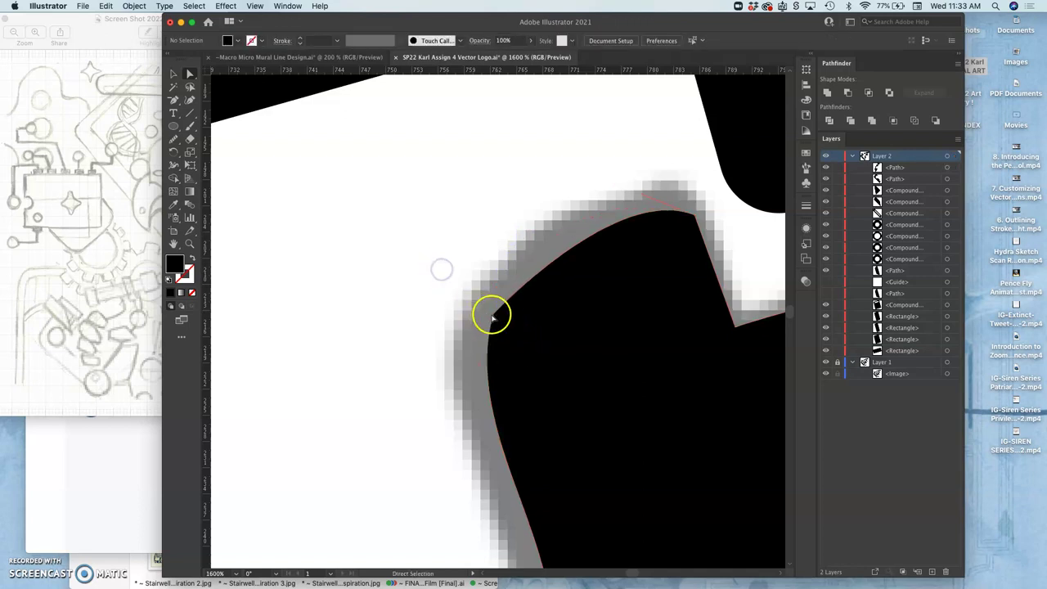
# Straighten the bump's curved top edge and bulging left edge.
pyautogui.moveTo(493, 315); pyautogui.dragTo(483, 292)
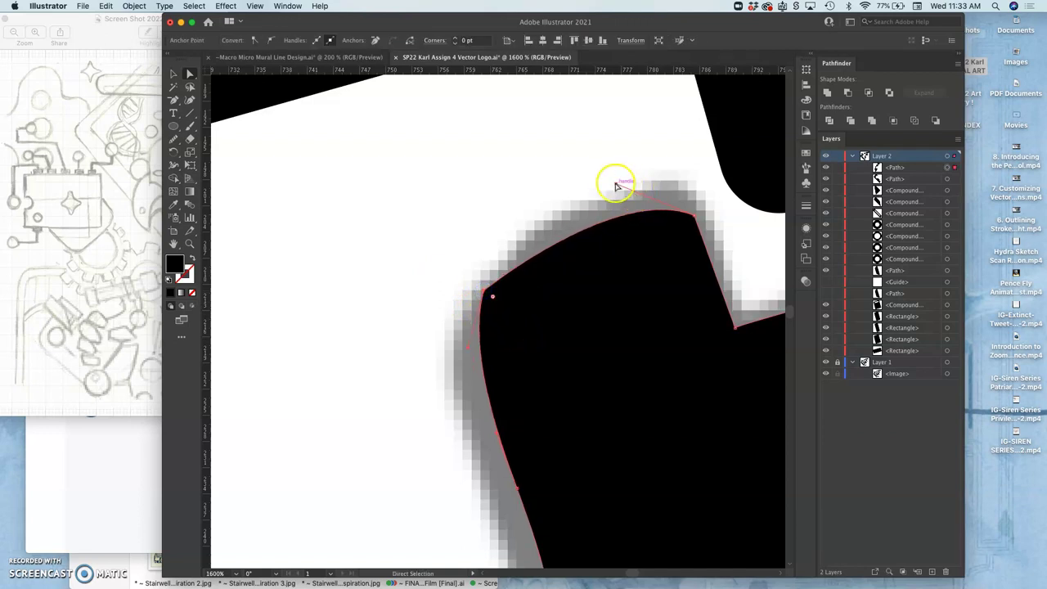
pyautogui.moveTo(615, 184); pyautogui.dragTo(666, 223)
pyautogui.press('super+minus')
pyautogui.press('super+minus')
pyautogui.press('super+minus')
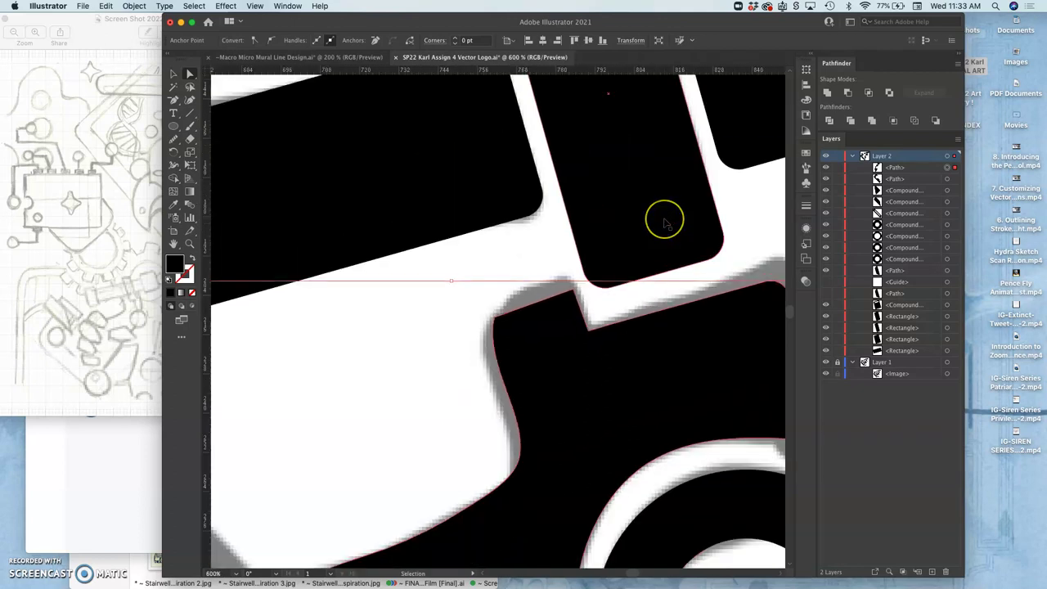
pyautogui.press('super+plus')
pyautogui.press('super+plus')
pyautogui.press('super+plus')
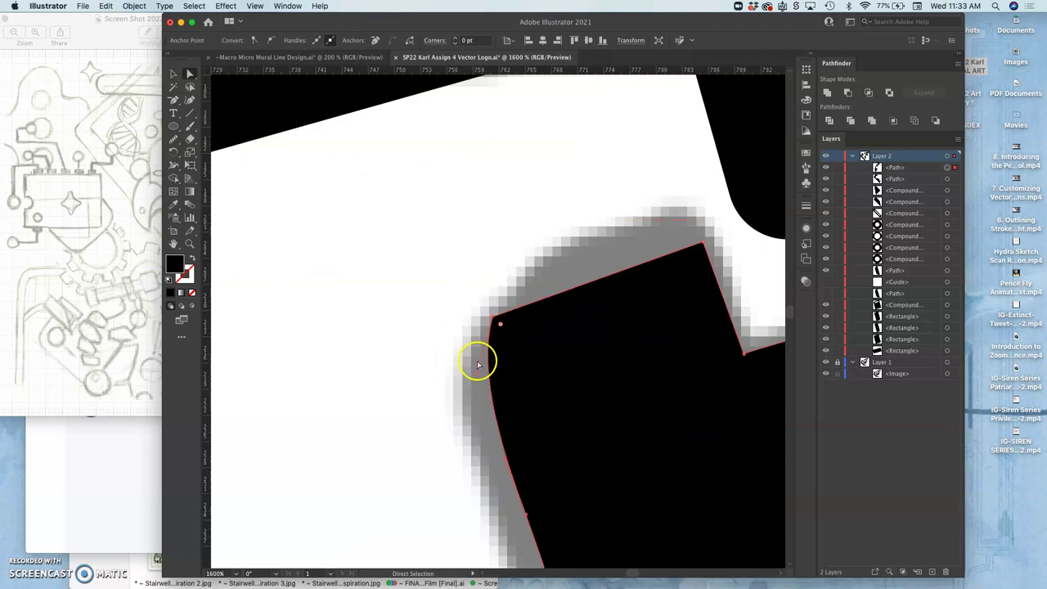
pyautogui.moveTo(476, 372); pyautogui.dragTo(494, 321)
pyautogui.scroll(-5, 503, 417)
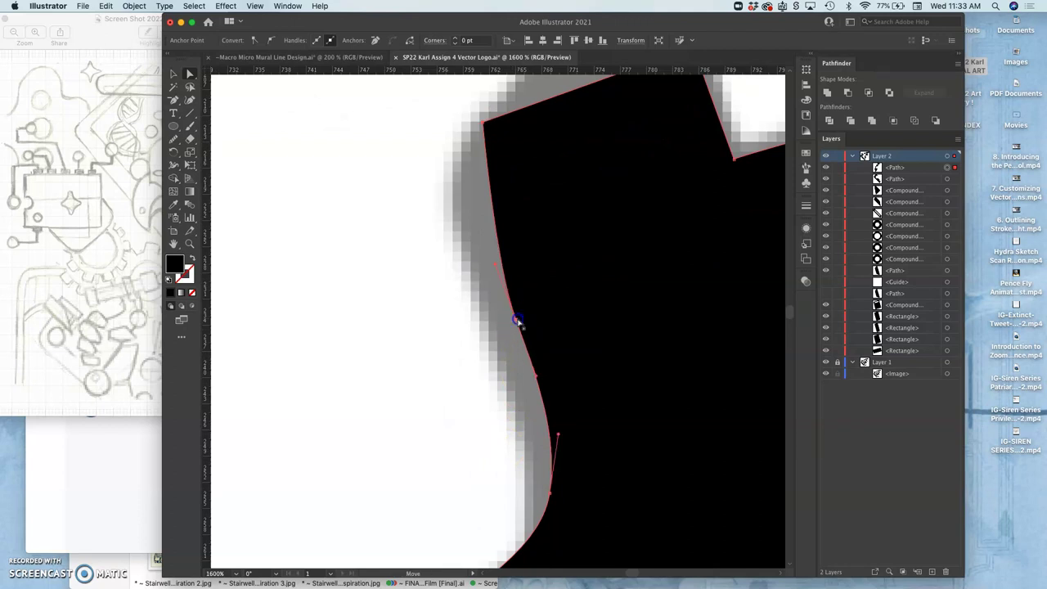
# Move the bump's top-left corner anchor left and down onto the sketch.
pyautogui.click(517, 321)
pyautogui.click(489, 138)
pyautogui.click(461, 131)
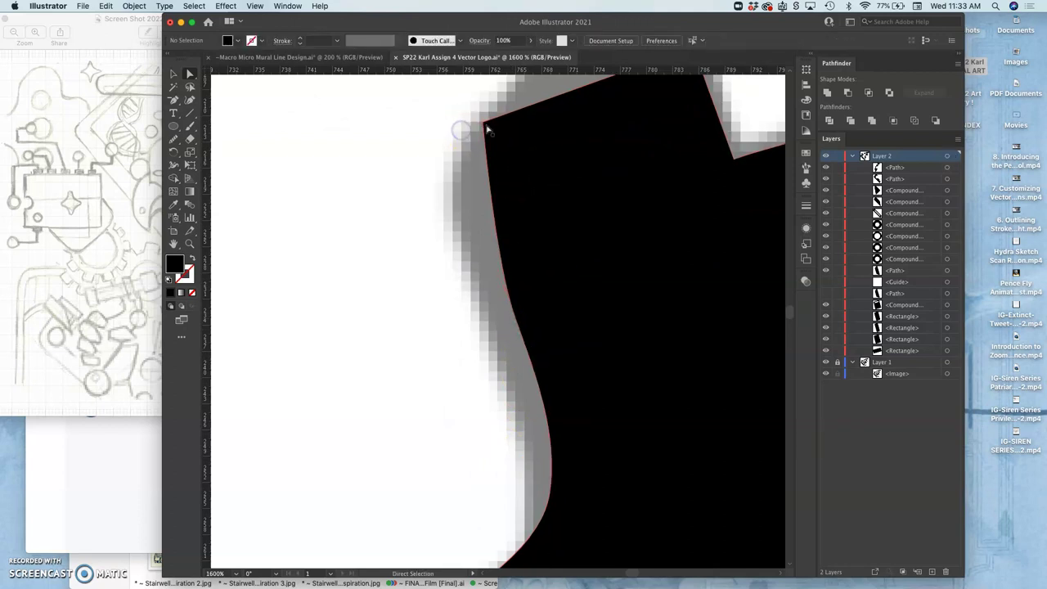
pyautogui.moveTo(485, 124); pyautogui.dragTo(454, 154)
pyautogui.scroll(3, 455, 155)
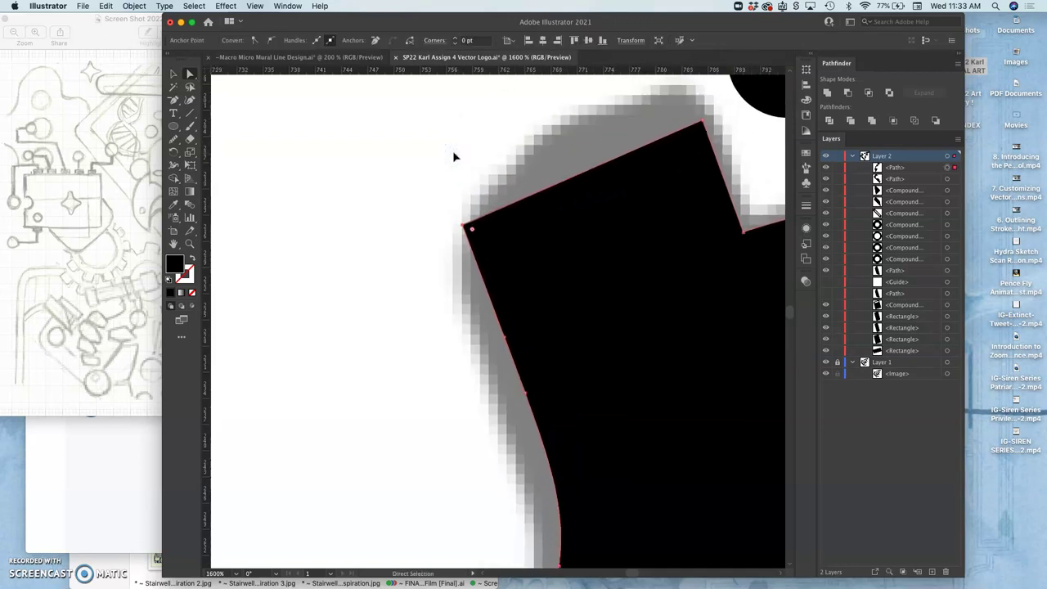
pyautogui.scroll(-5, 592, 273)
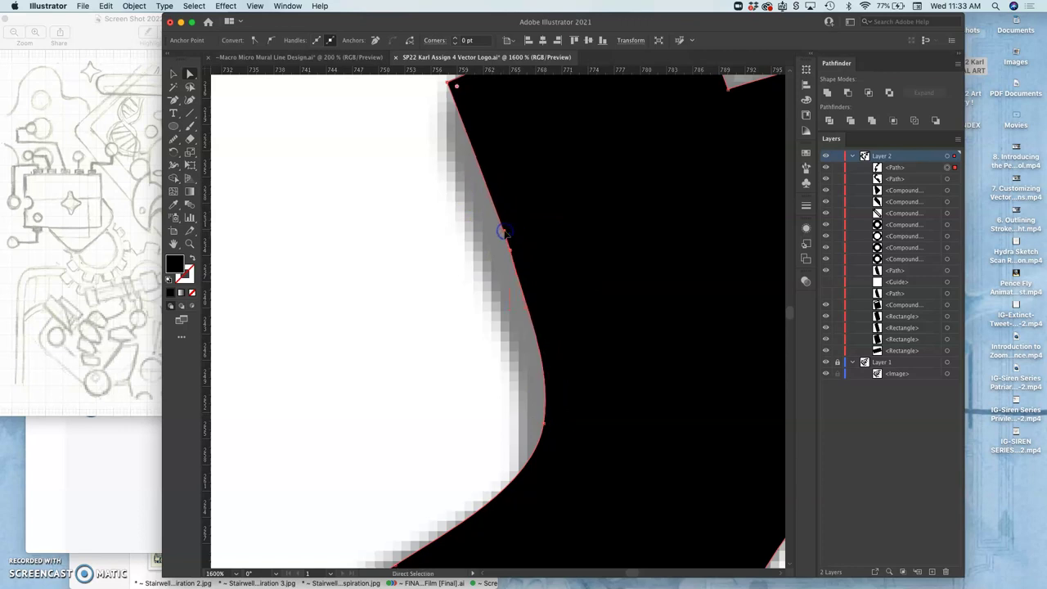
# Pan down to the lower notch at 800% and select the black path along its left edge.
pyautogui.click(467, 282)
pyautogui.scroll(-10, 444, 362)
pyautogui.hscroll(-8, 444, 362)
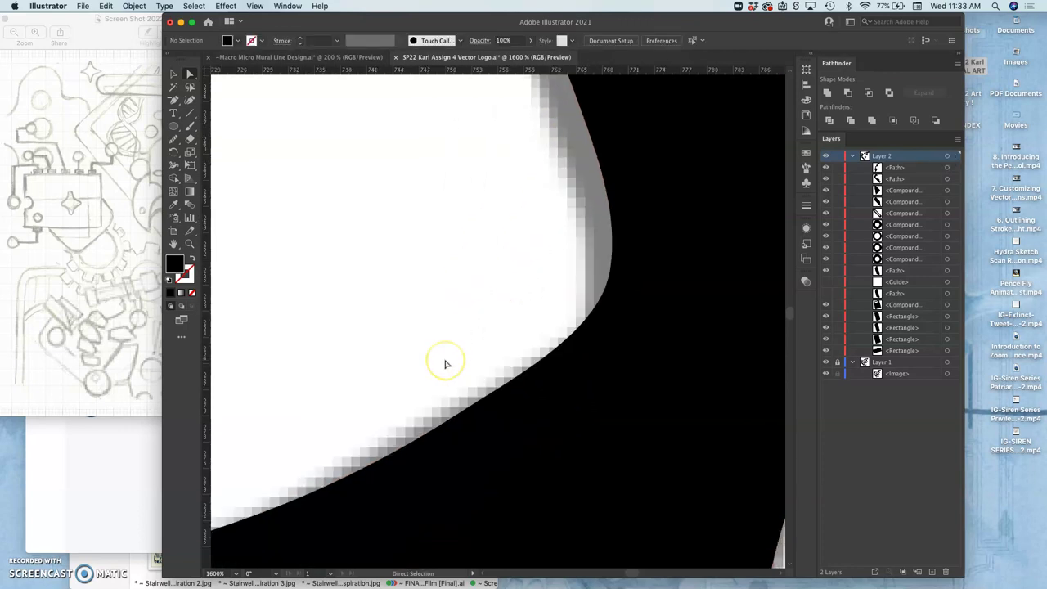
pyautogui.hscroll(-2, 446, 364)
pyautogui.scroll(-5, 446, 364)
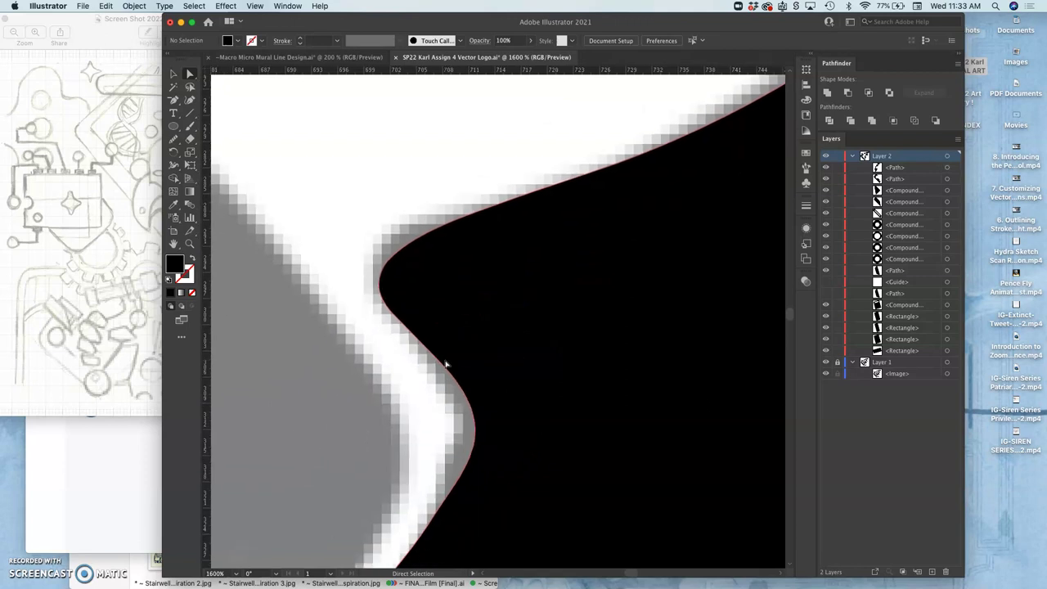
pyautogui.scroll(-10, 446, 364)
pyautogui.hscroll(-3, 446, 364)
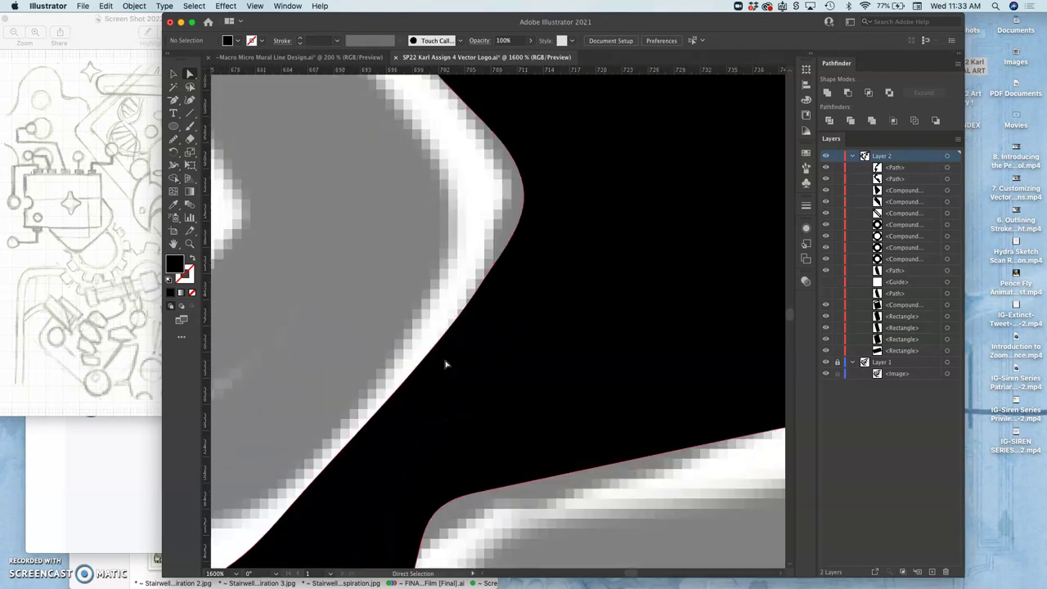
pyautogui.scroll(-4, 446, 363)
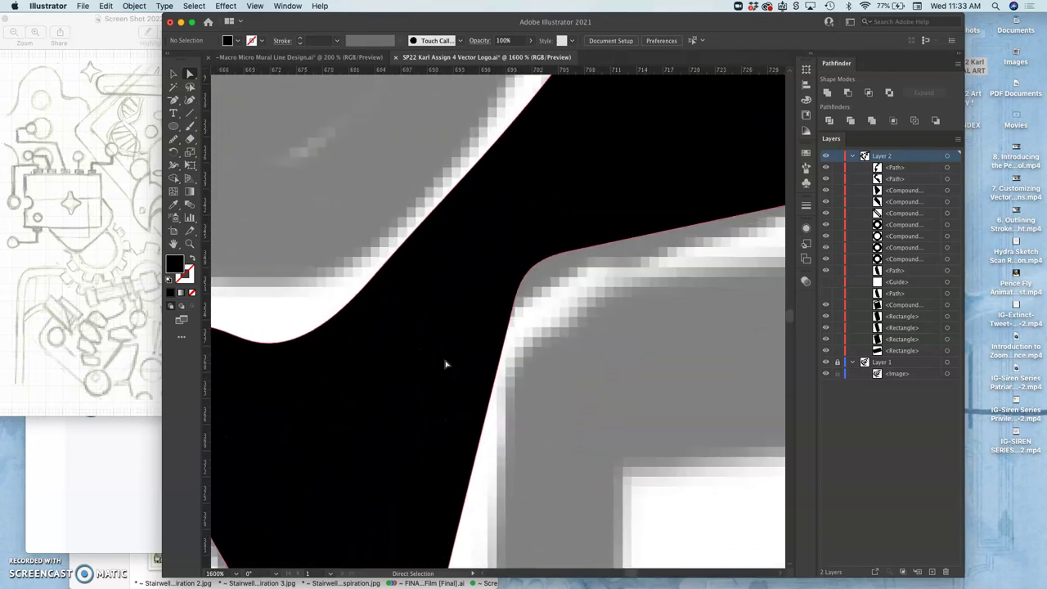
pyautogui.scroll(-5, 445, 364)
pyautogui.scroll(-3, 447, 364)
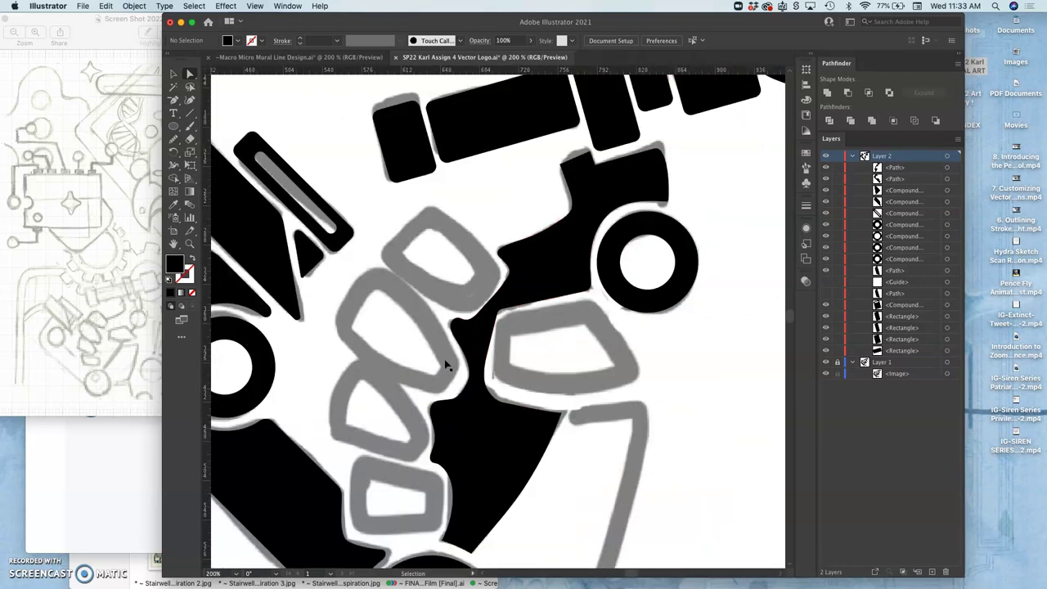
pyautogui.scroll(-3, 447, 365)
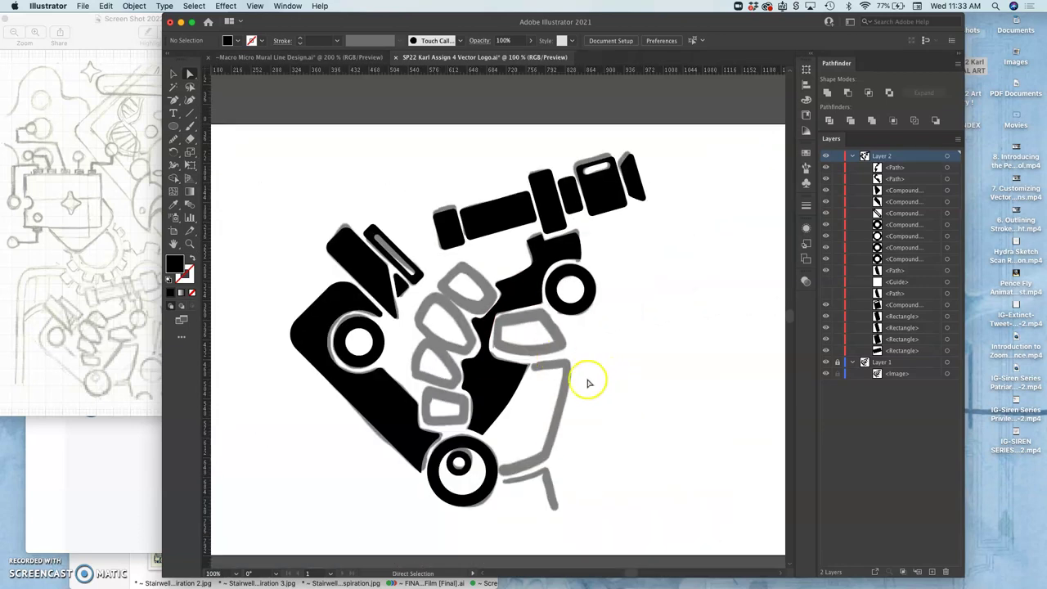
pyautogui.scroll(3, 493, 373)
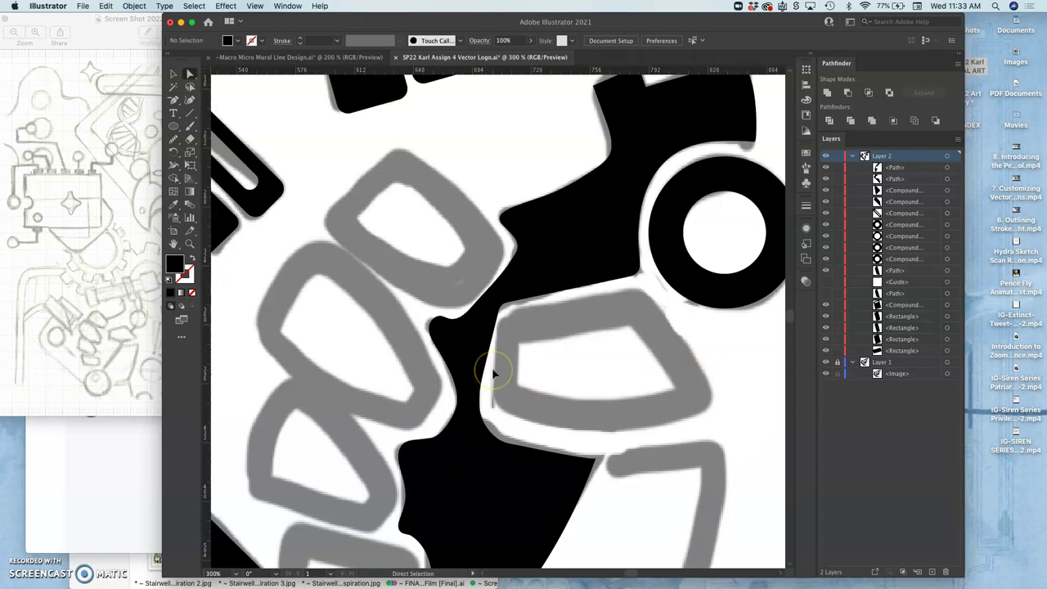
pyautogui.scroll(-3, 494, 374)
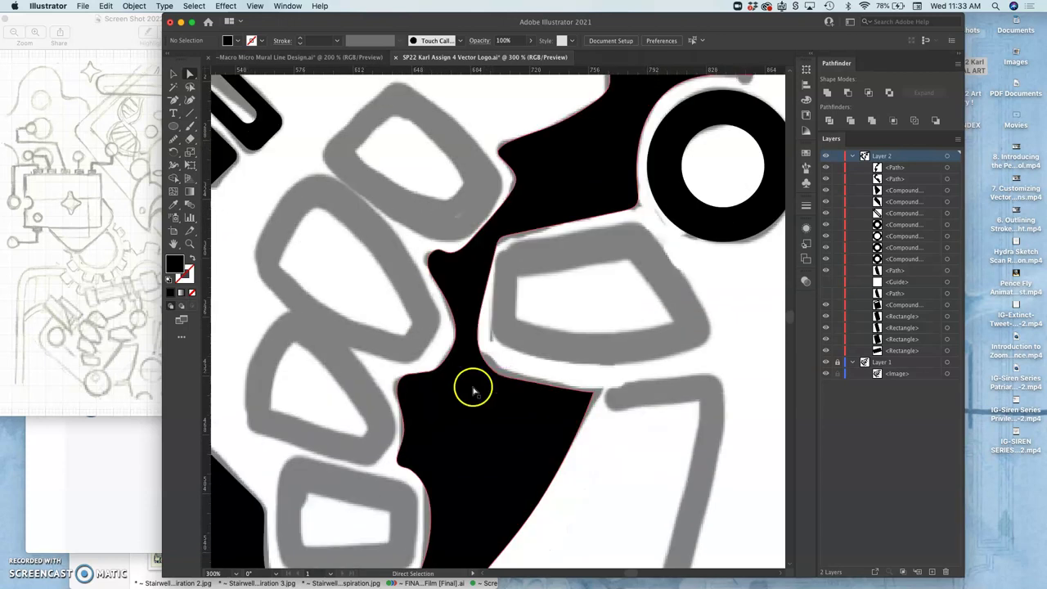
pyautogui.click(422, 467)
pyautogui.scroll(3, 422, 467)
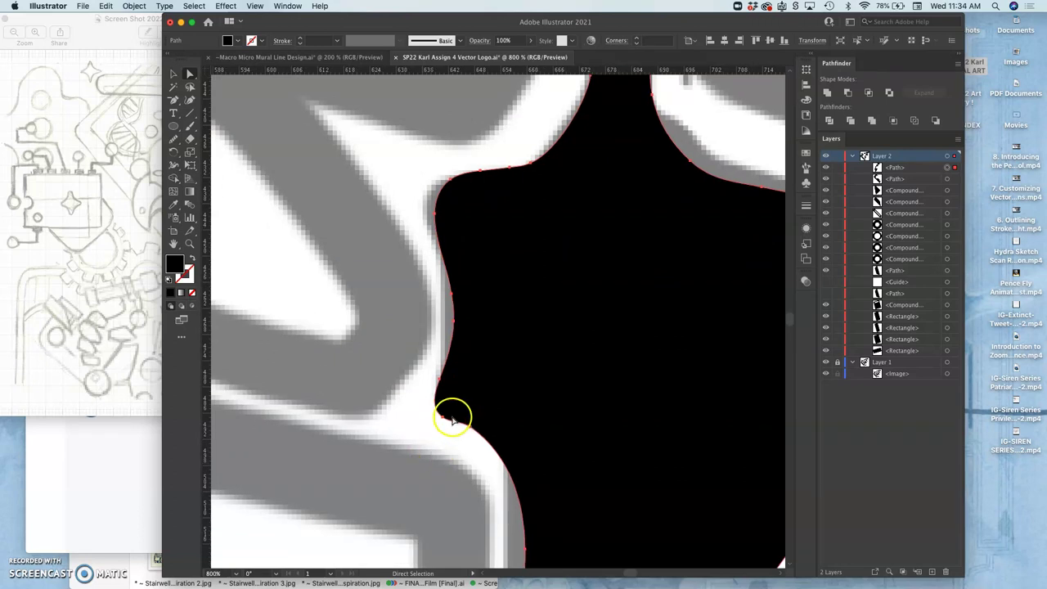
# Set Pencil fidelity to Smooth and redraw the edge near the lower notch.
pyautogui.moveTo(187, 135); pyautogui.dragTo(215, 152)
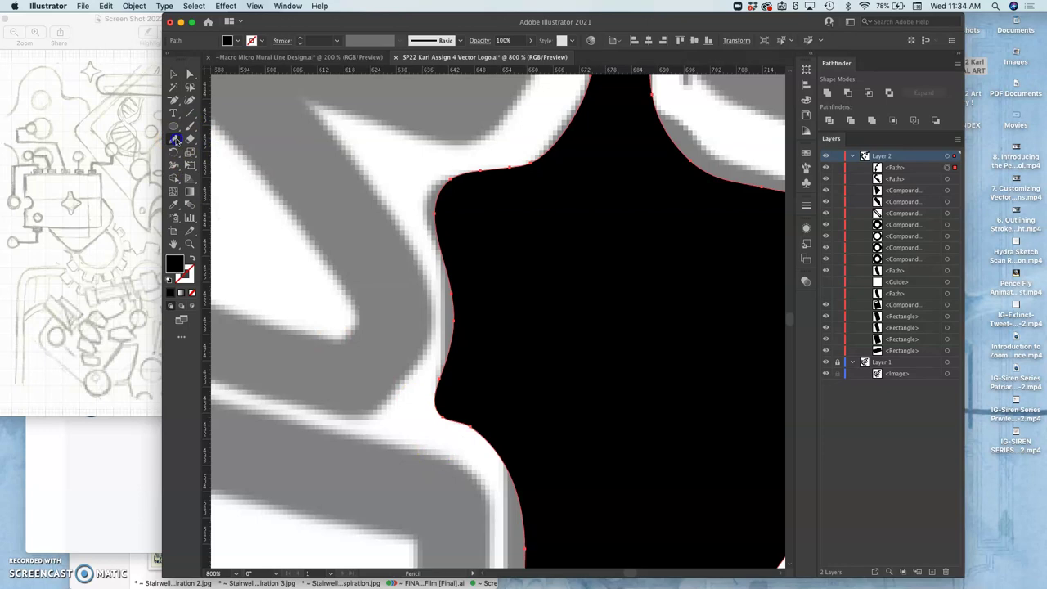
pyautogui.doubleClick(175, 140)
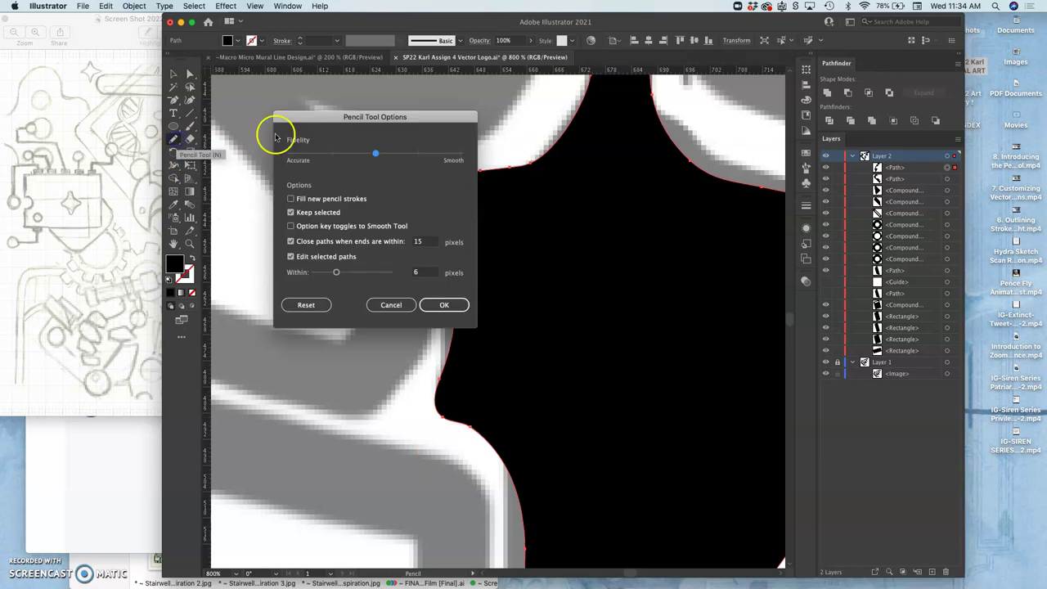
pyautogui.click(443, 304)
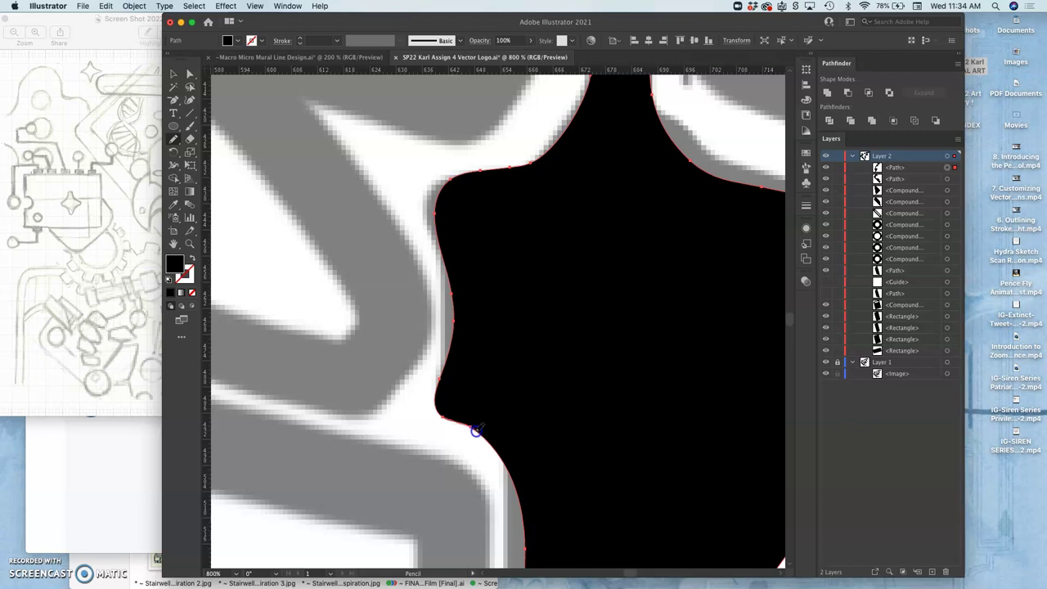
pyautogui.moveTo(517, 446); pyautogui.dragTo(441, 413)
pyautogui.scroll(-5, 535, 461)
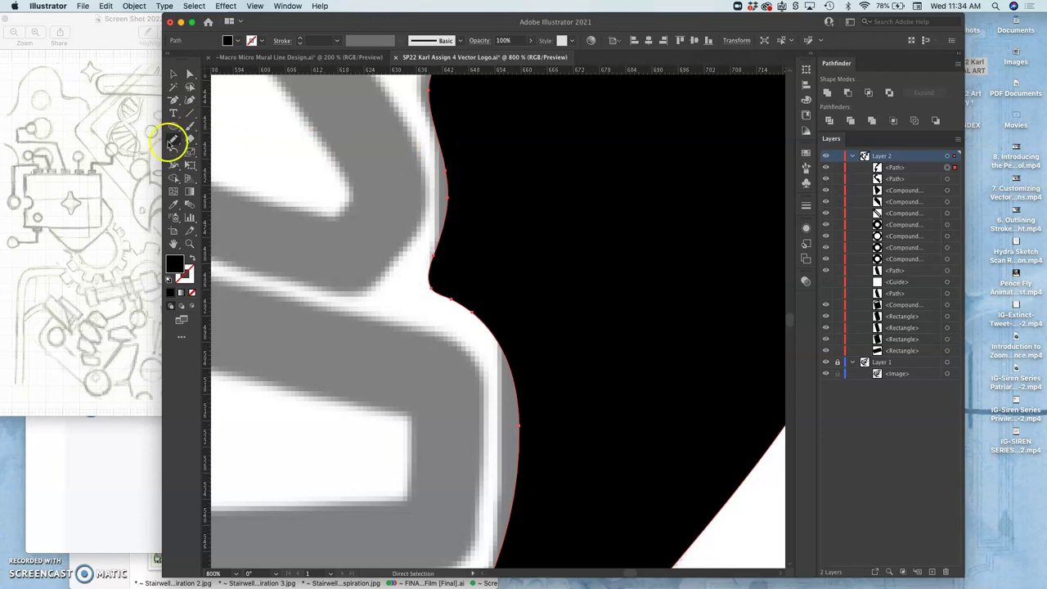
# Smooth the curves along the shape's left edge and neck with the Smooth tool.
pyautogui.moveTo(173, 139); pyautogui.dragTo(211, 166)
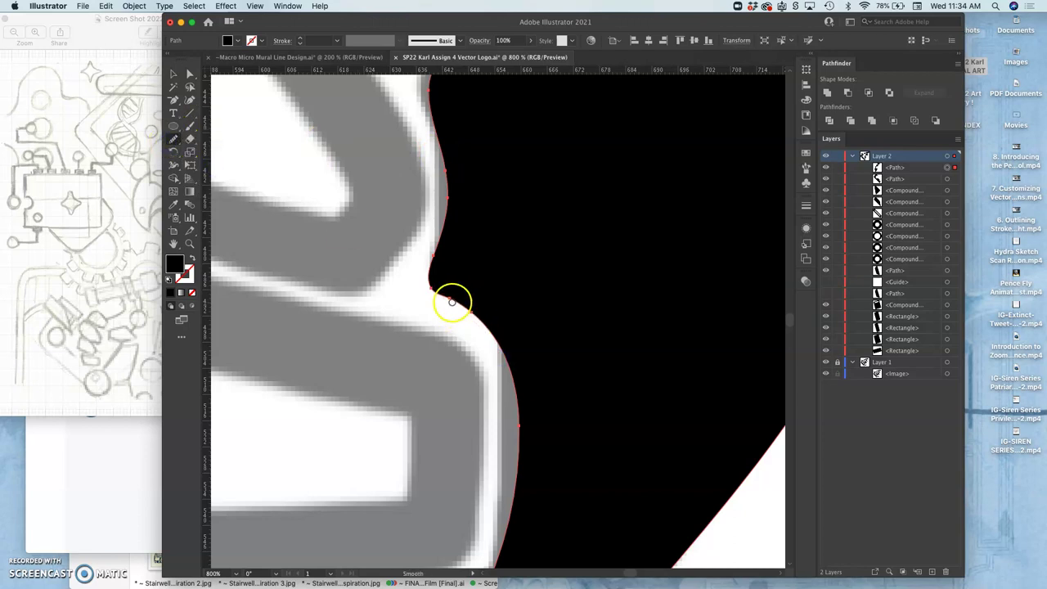
pyautogui.moveTo(513, 378); pyautogui.dragTo(523, 466)
pyautogui.scroll(5, 537, 402)
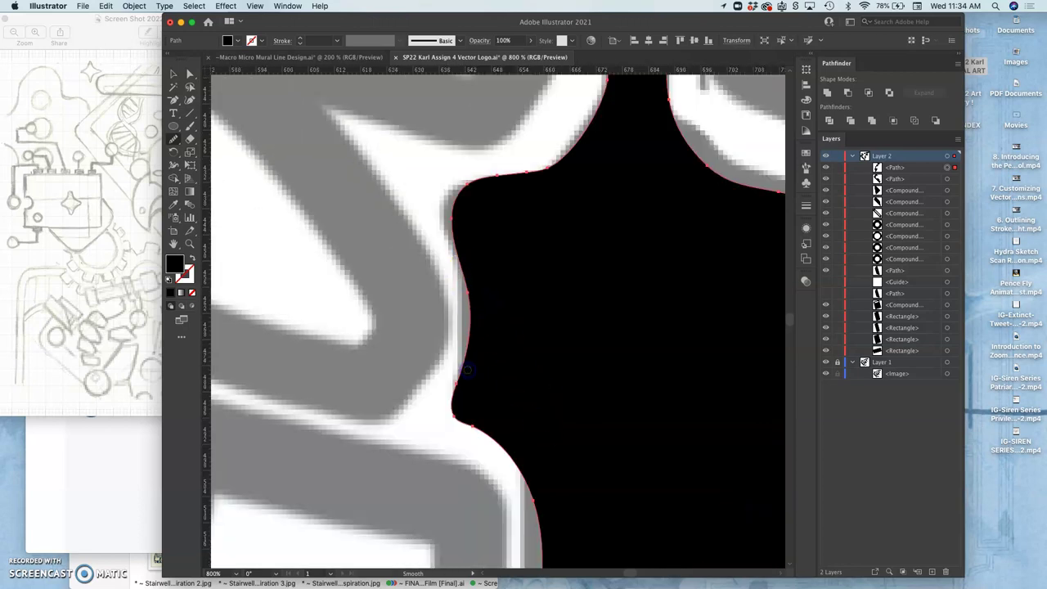
pyautogui.scroll(5, 545, 349)
pyautogui.hscroll(4, 544, 348)
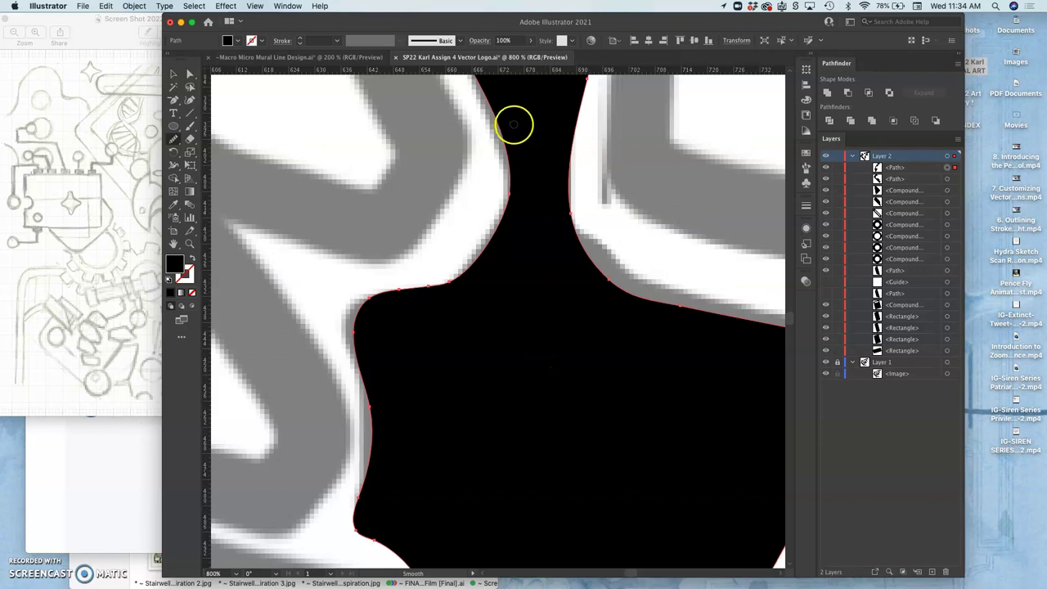
pyautogui.moveTo(420, 282); pyautogui.dragTo(394, 285)
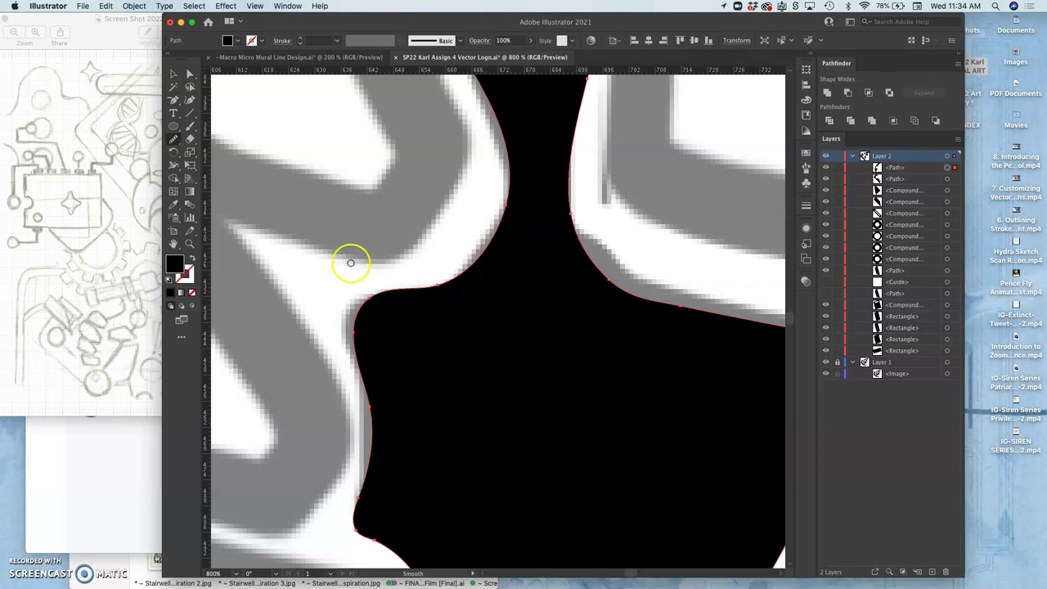
# Move the neck corner anchor with Direct Selection to reshape the curve.
pyautogui.press('a')
pyautogui.click(188, 74)
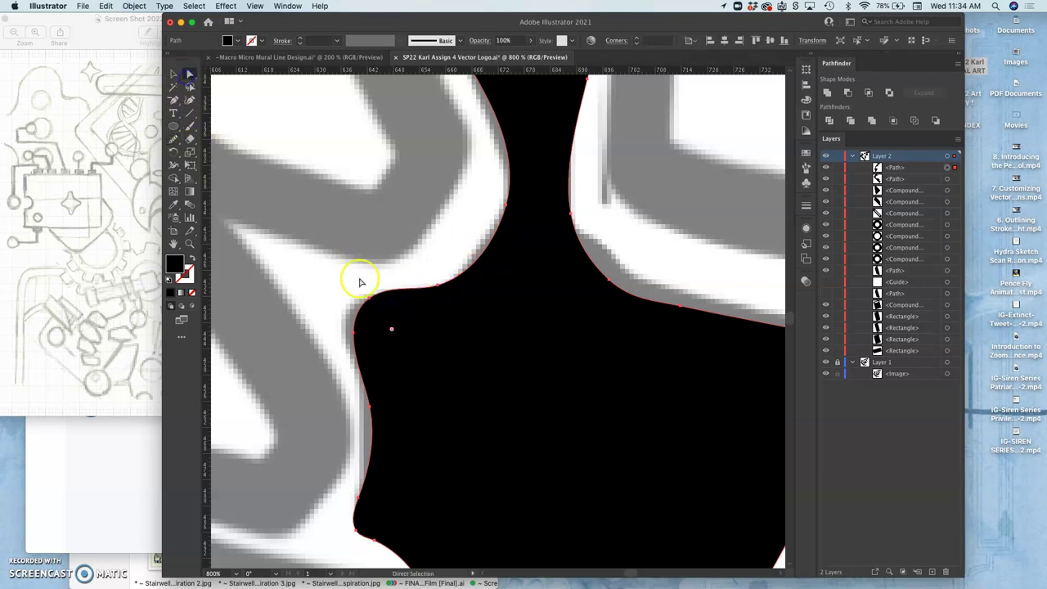
pyautogui.click(368, 296)
pyautogui.moveTo(368, 297)
pyautogui.mouseDown()
pyautogui.moveTo(393, 279)
pyautogui.moveTo(384, 293)
pyautogui.mouseUp()
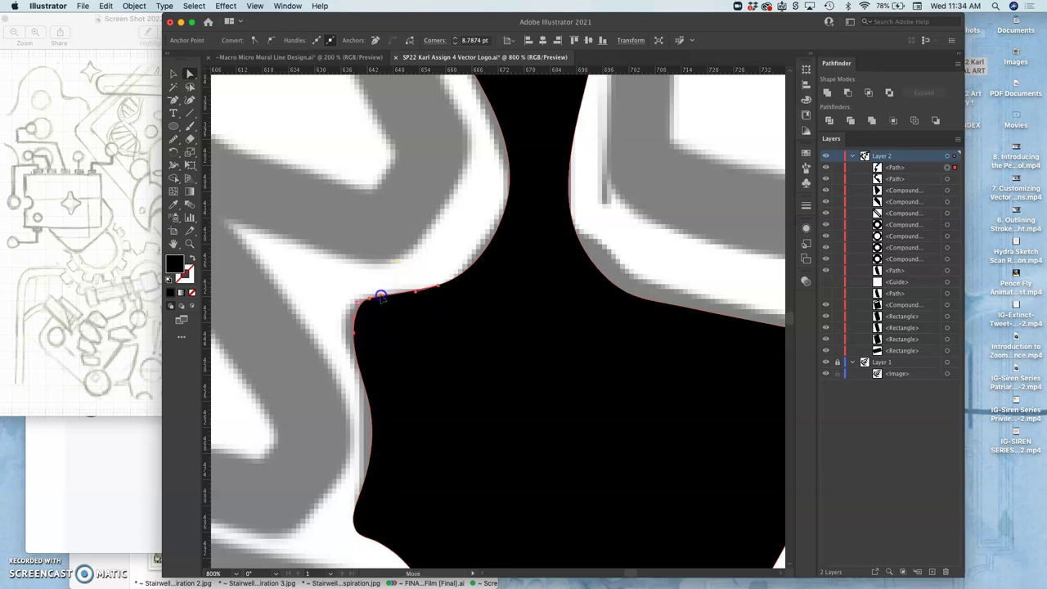
pyautogui.click(411, 296)
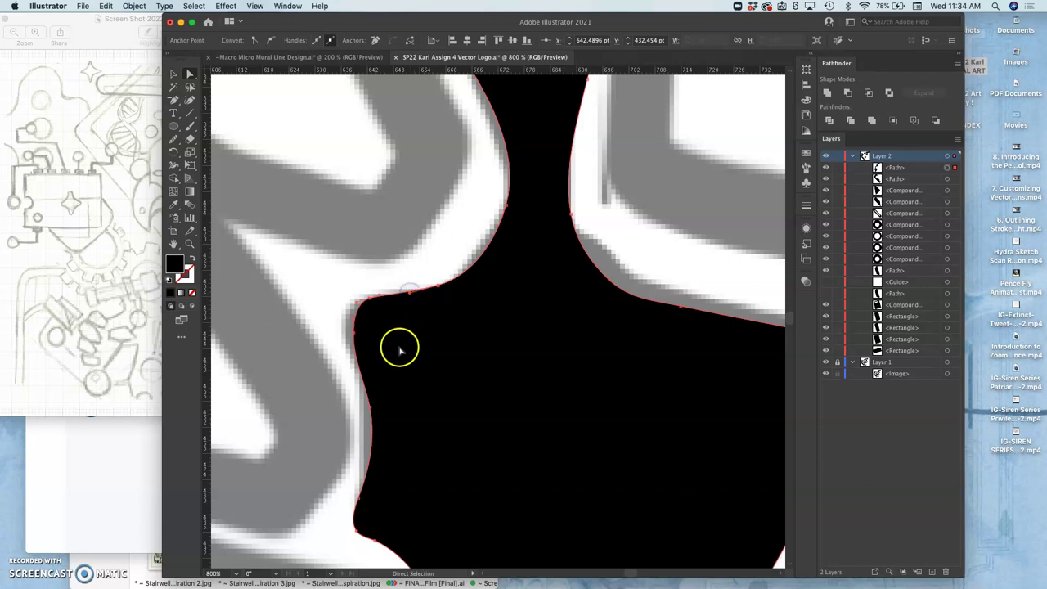
pyautogui.click(374, 428)
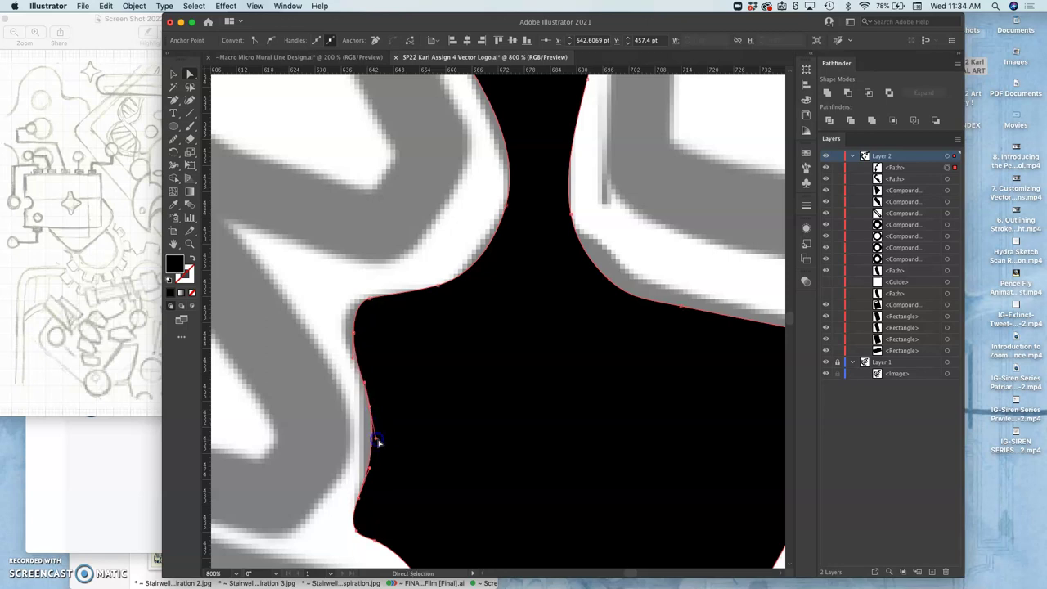
pyautogui.click(402, 453)
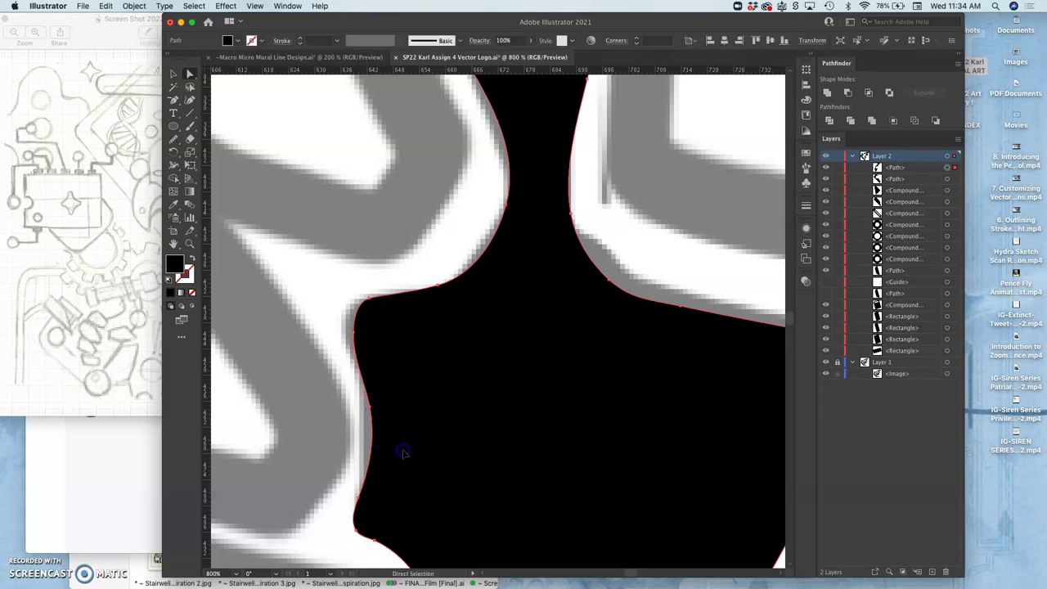
pyautogui.click(339, 322)
pyautogui.press('super+minus')
pyautogui.press('super+minus')
pyautogui.press('super+minus')
pyautogui.press('super+minus')
pyautogui.press('super+minus')
pyautogui.press('super+minus')
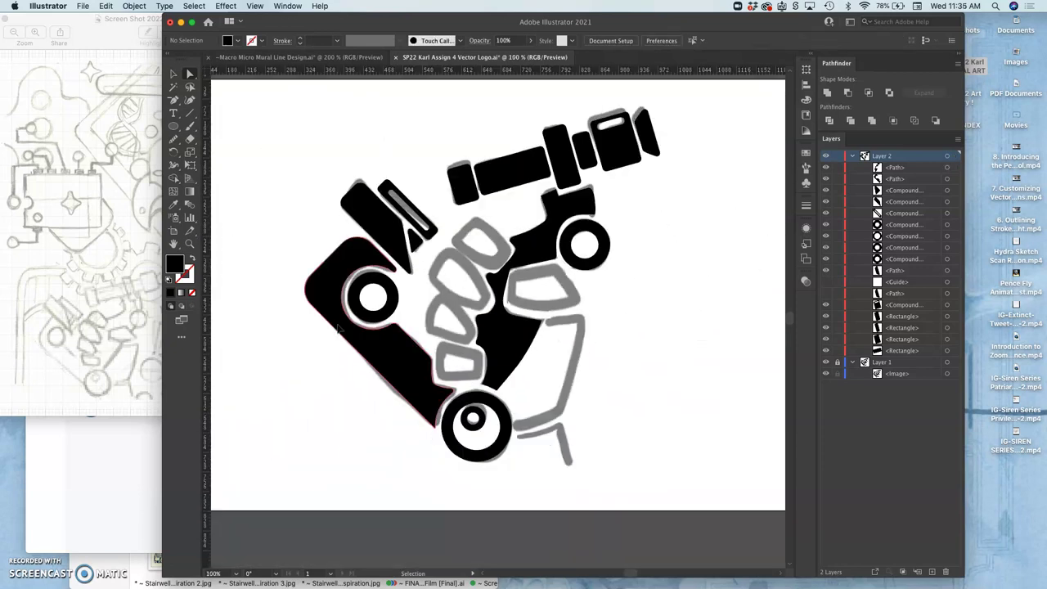
pyautogui.click(487, 291)
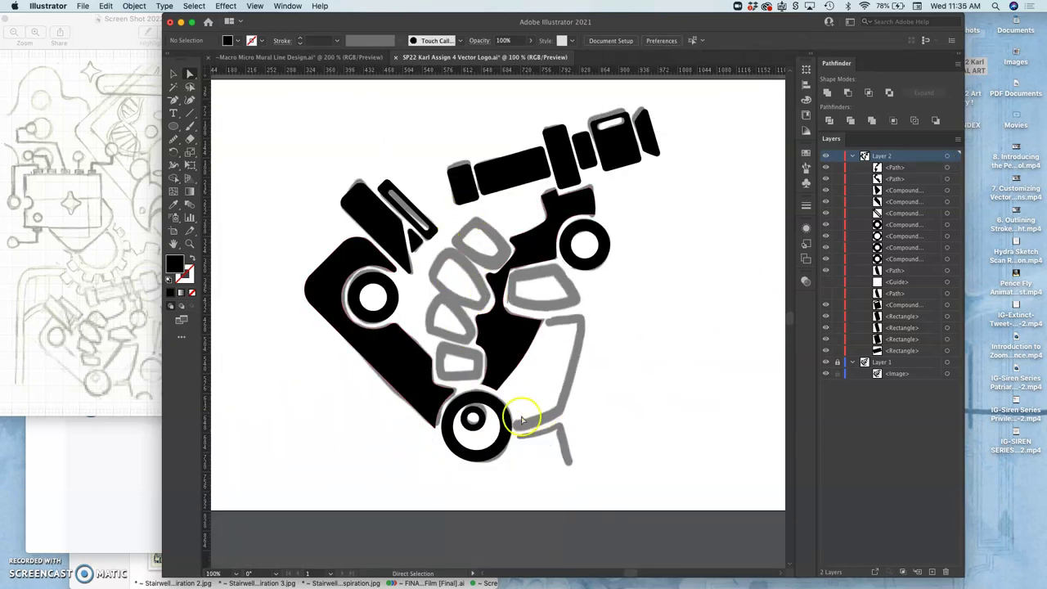
pyautogui.hscroll(3, 522, 420)
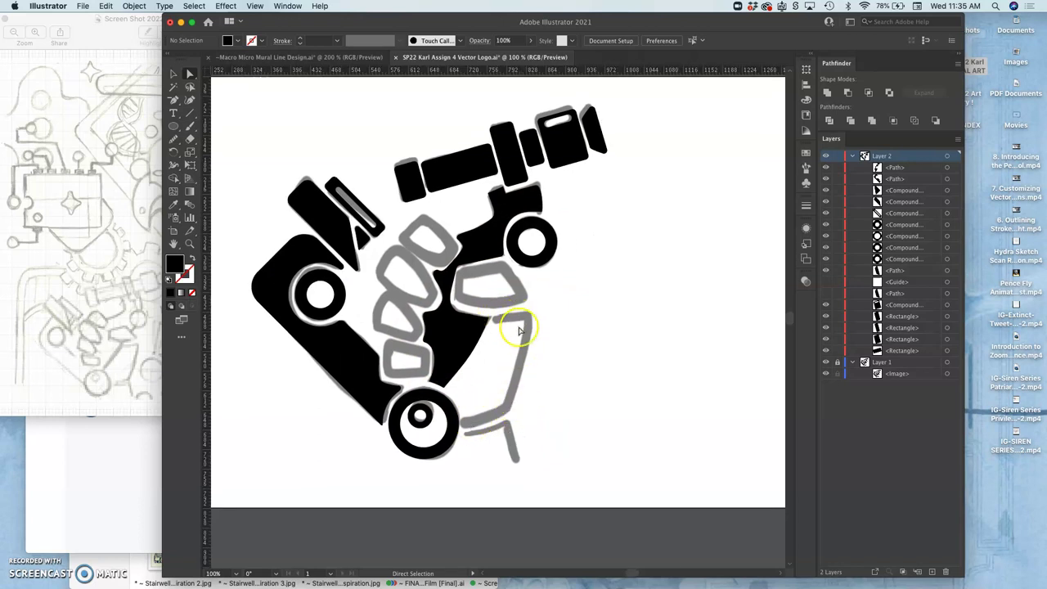
pyautogui.scroll(3, 512, 321)
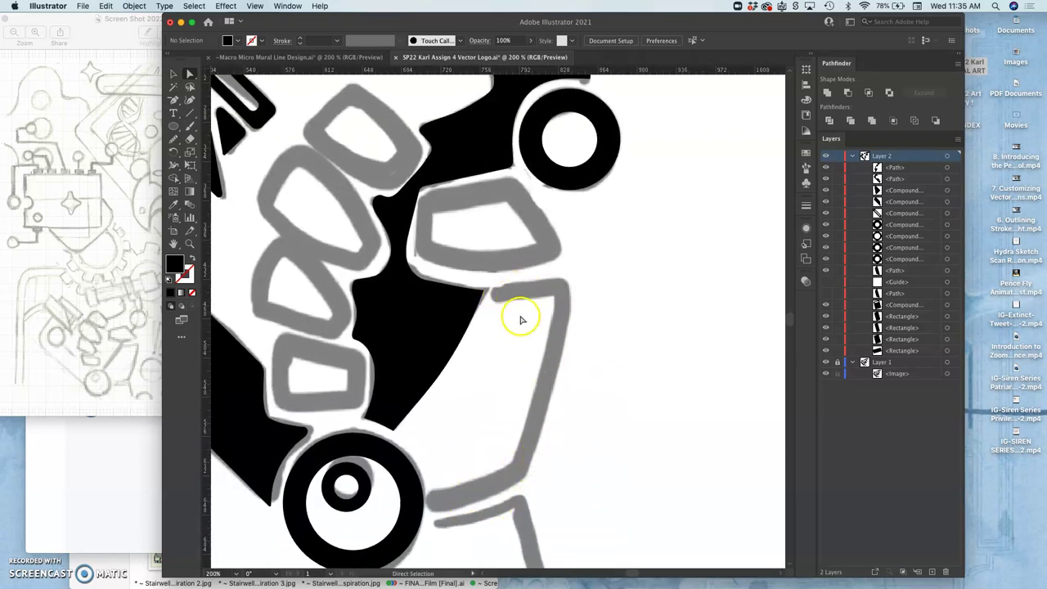
pyautogui.scroll(2, 565, 217)
pyautogui.scroll(5, 564, 215)
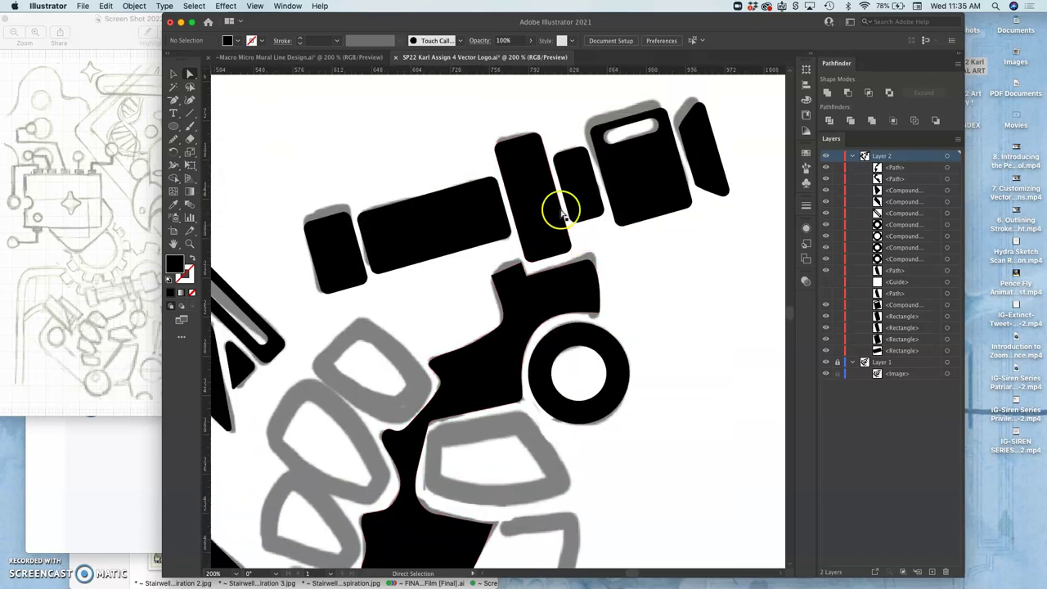
pyautogui.scroll(-6, 444, 257)
pyautogui.scroll(-3, 442, 264)
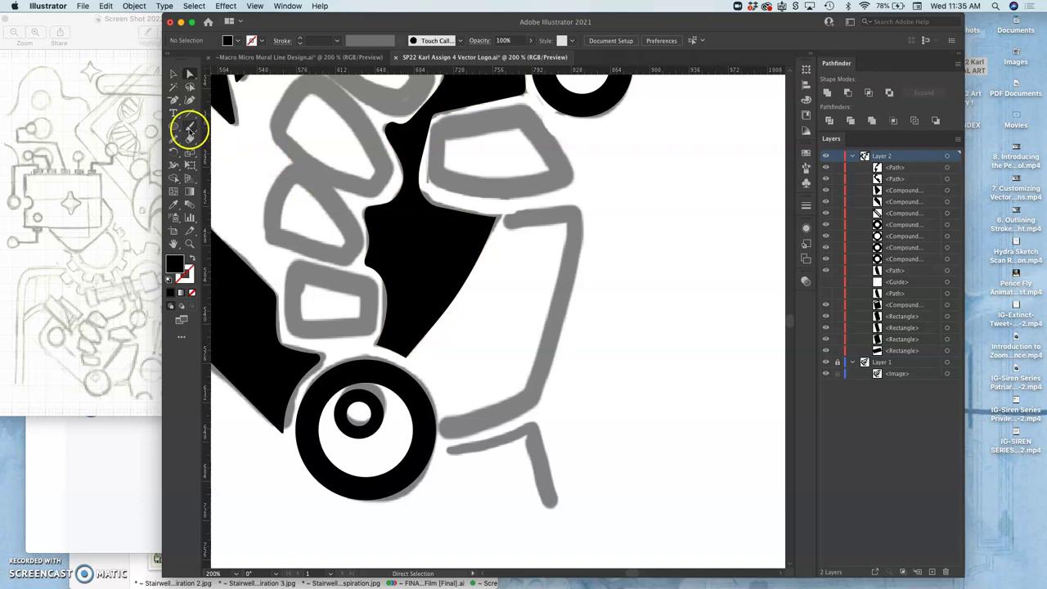
pyautogui.click(175, 140)
# Draw a pencil path along the grey thumb line, then redraw it at Smooth fidelity.
pyautogui.click(209, 153)
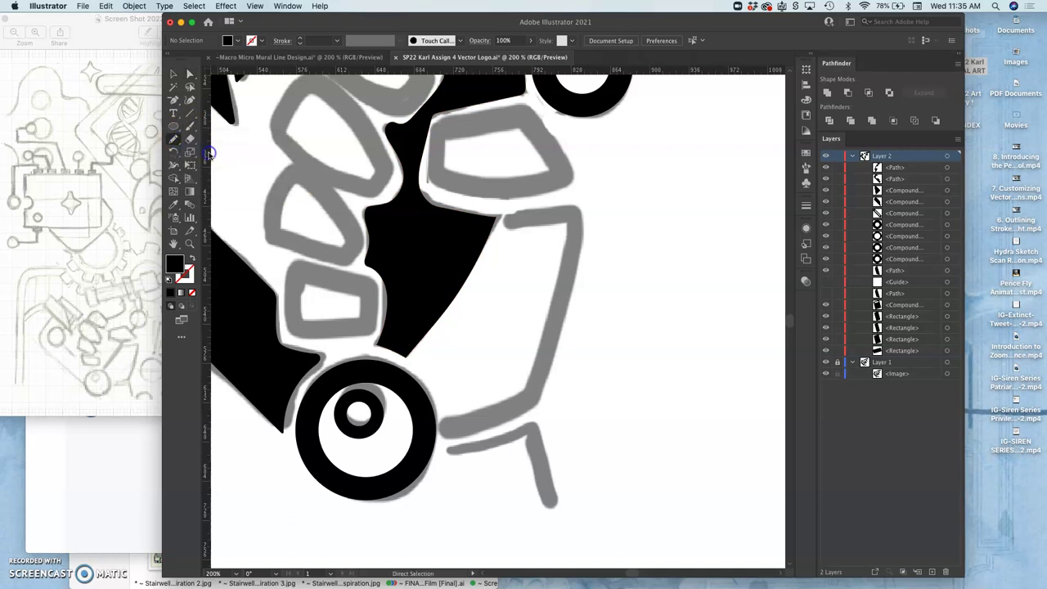
pyautogui.moveTo(573, 204); pyautogui.dragTo(514, 219)
pyautogui.moveTo(448, 427); pyautogui.dragTo(448, 427)
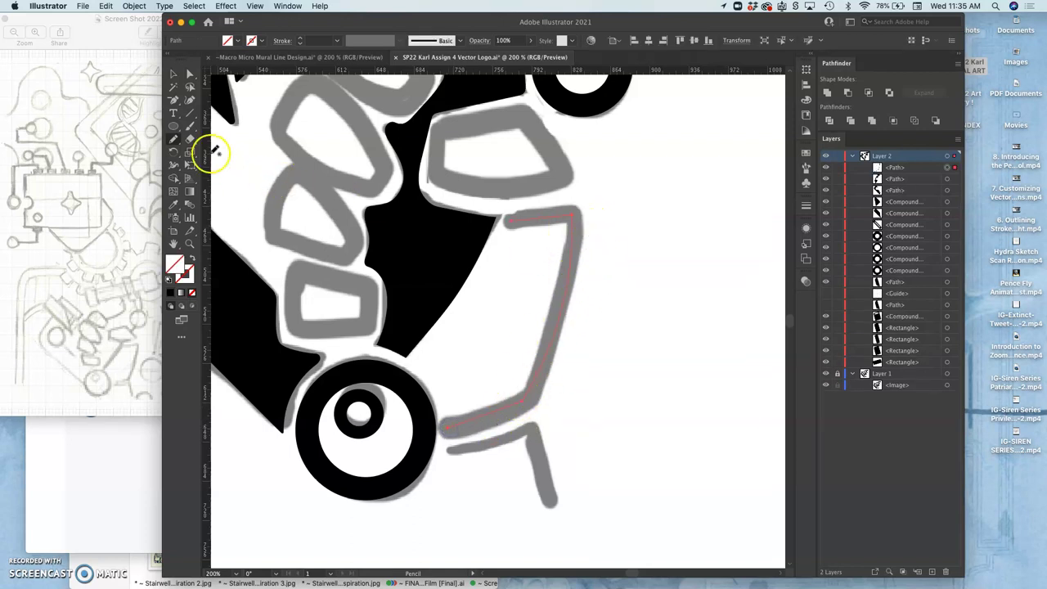
pyautogui.doubleClick(174, 141)
pyautogui.click(452, 147)
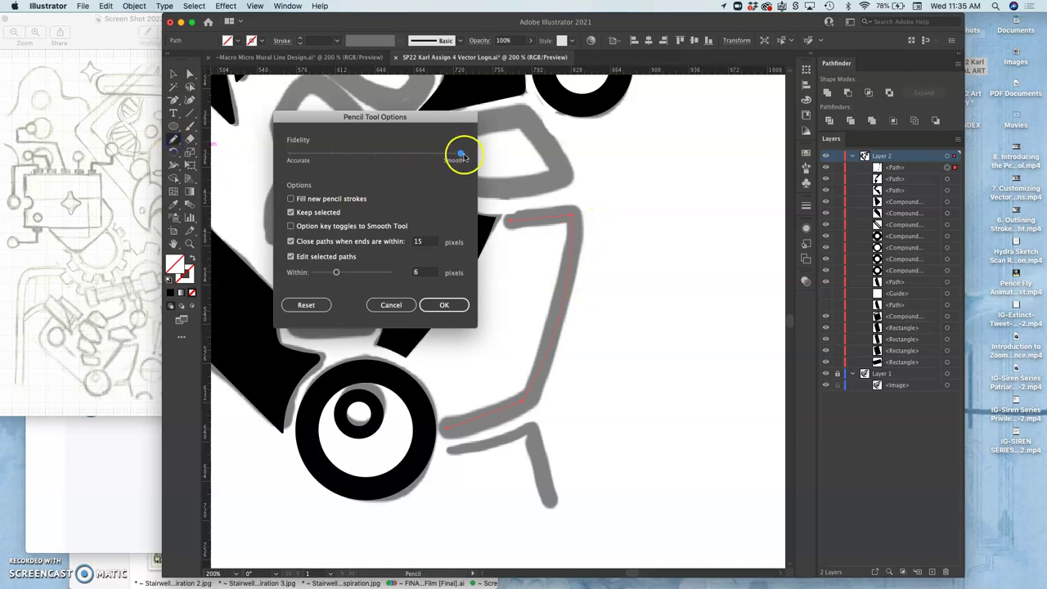
pyautogui.click(444, 304)
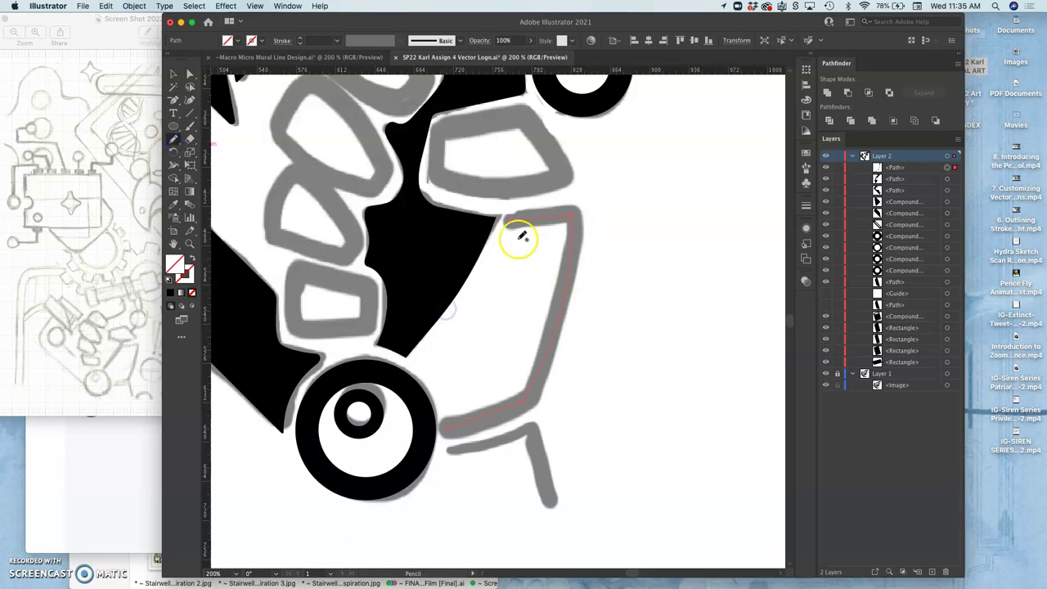
pyautogui.moveTo(515, 218)
pyautogui.mouseDown()
pyautogui.moveTo(564, 213)
pyautogui.moveTo(570, 224)
pyautogui.moveTo(535, 390)
pyautogui.moveTo(507, 415)
pyautogui.moveTo(535, 271)
pyautogui.moveTo(545, 320)
pyautogui.moveTo(571, 235)
pyautogui.moveTo(563, 283)
pyautogui.moveTo(556, 217)
pyautogui.mouseUp()
# Give the thumb path a black 18 pt stroke and nudge its top corner into place.
pyautogui.click(299, 286)
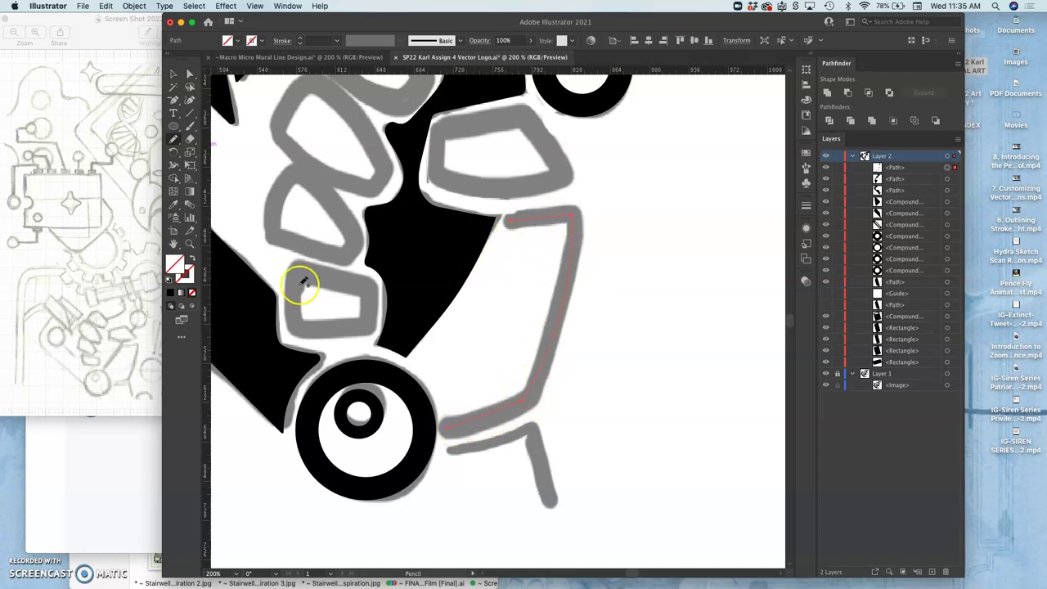
pyautogui.click(190, 272)
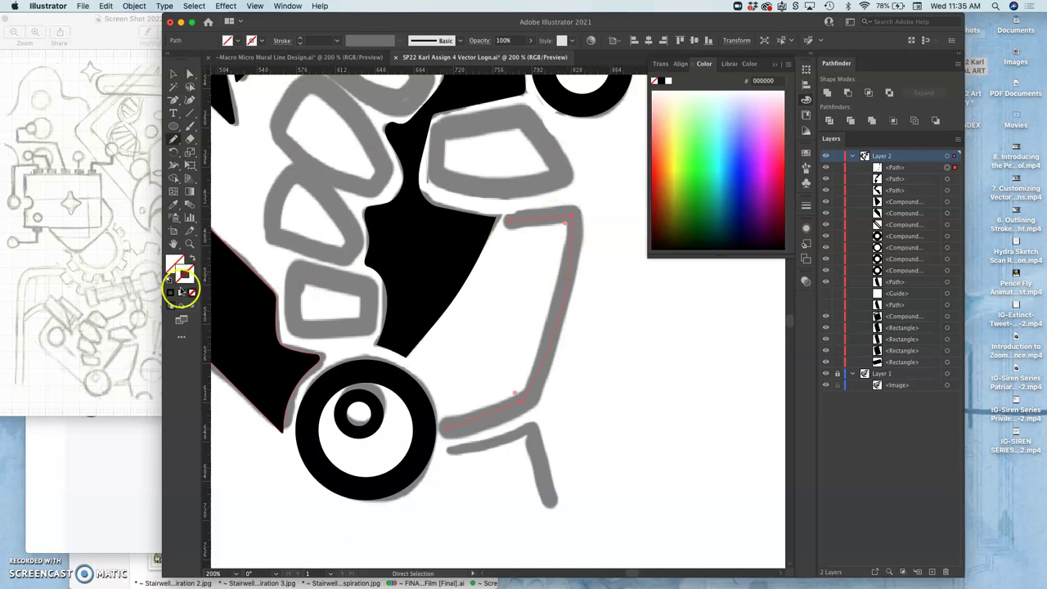
pyautogui.click(169, 294)
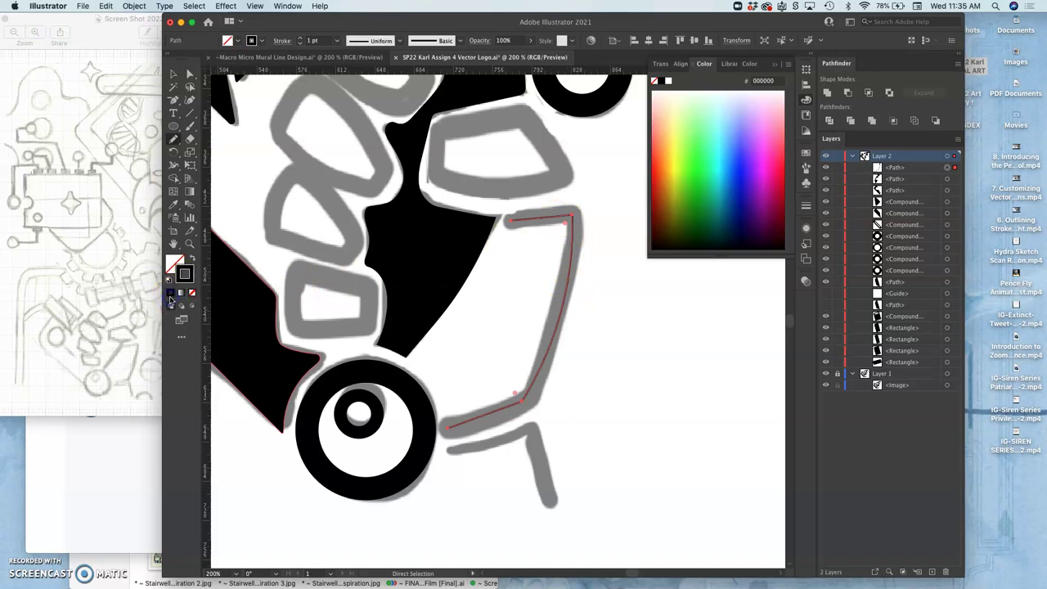
pyautogui.click(303, 40)
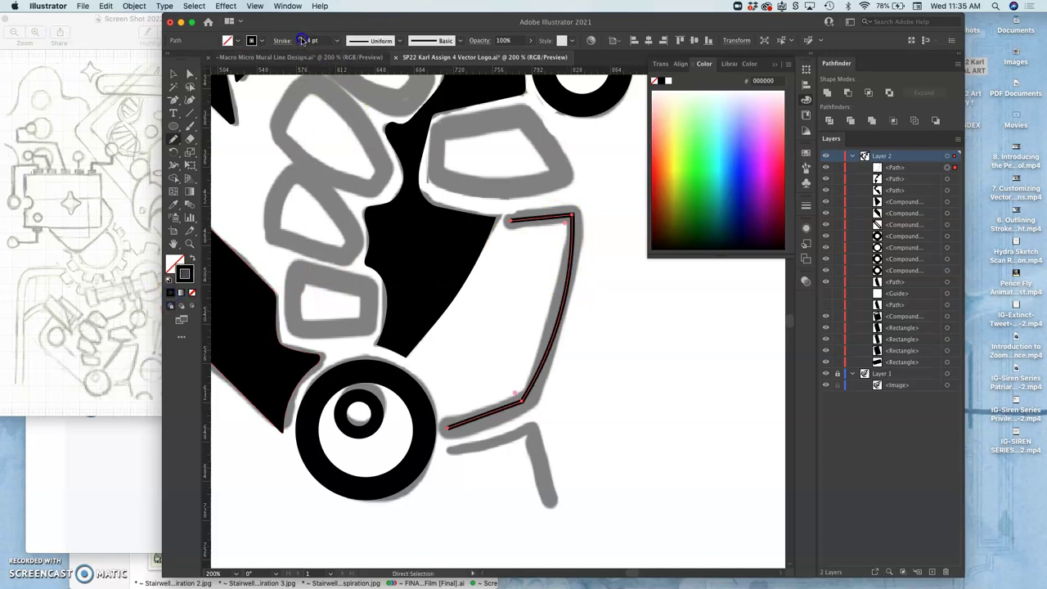
pyautogui.click(303, 40)
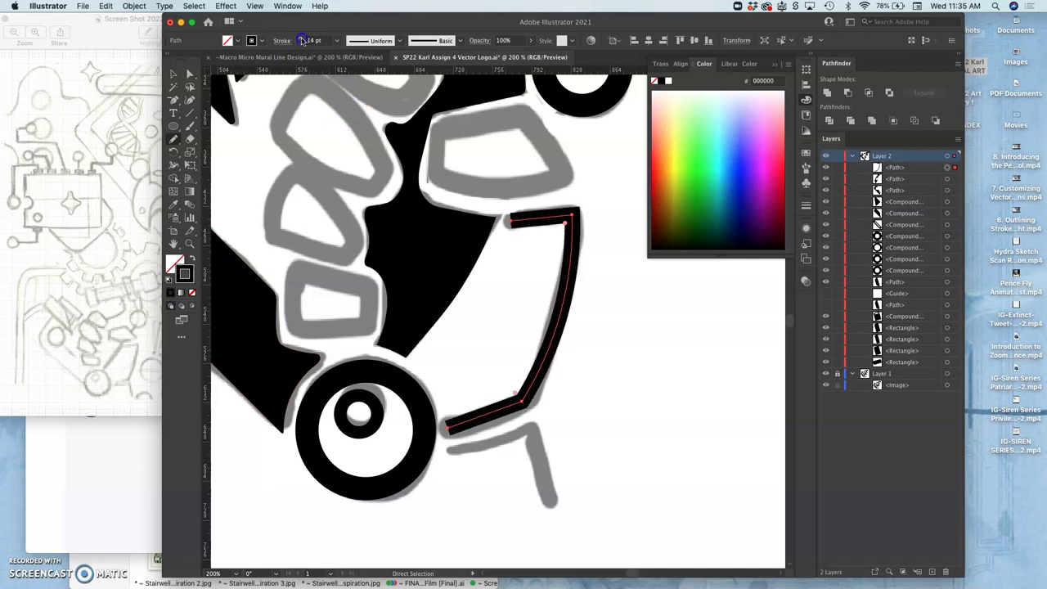
pyautogui.click(302, 40)
pyautogui.click(302, 40)
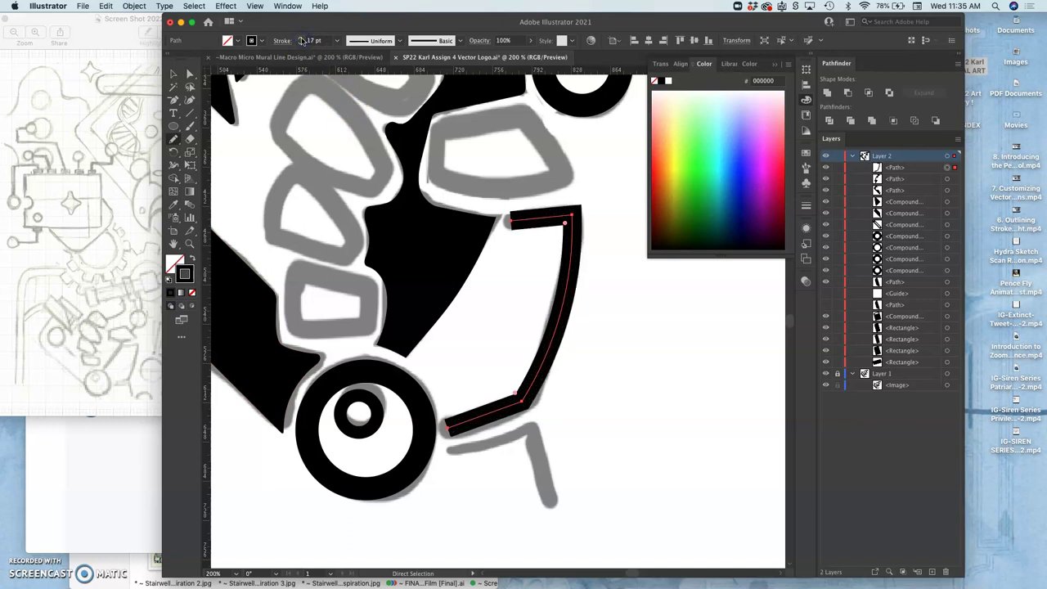
pyautogui.click(303, 40)
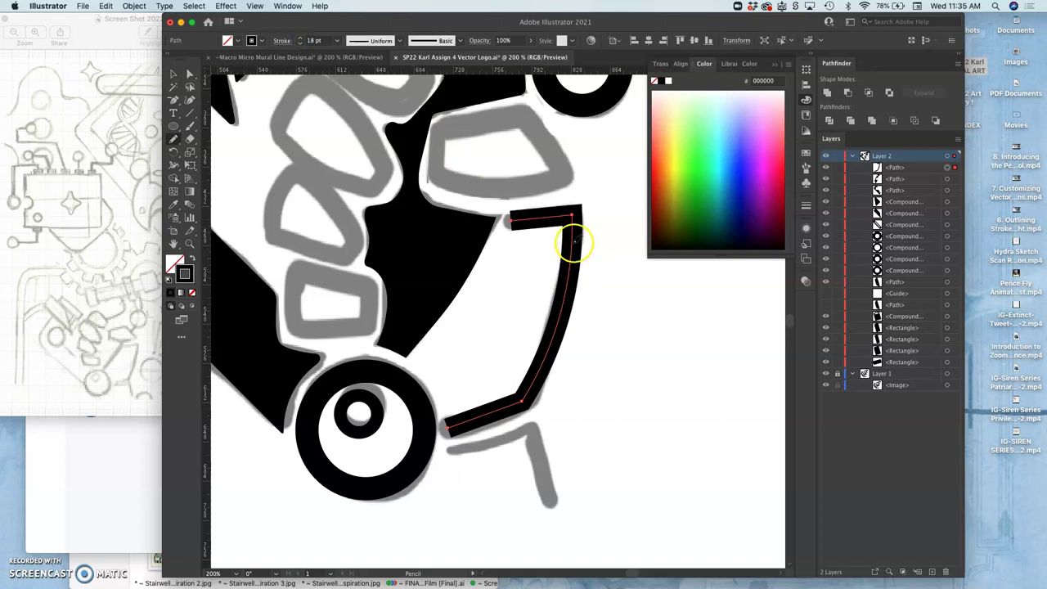
pyautogui.moveTo(573, 228); pyautogui.dragTo(524, 211)
# Convert the thumb stroke to a filled shape with Object > Path > Outline Stroke.
pyautogui.press('a')
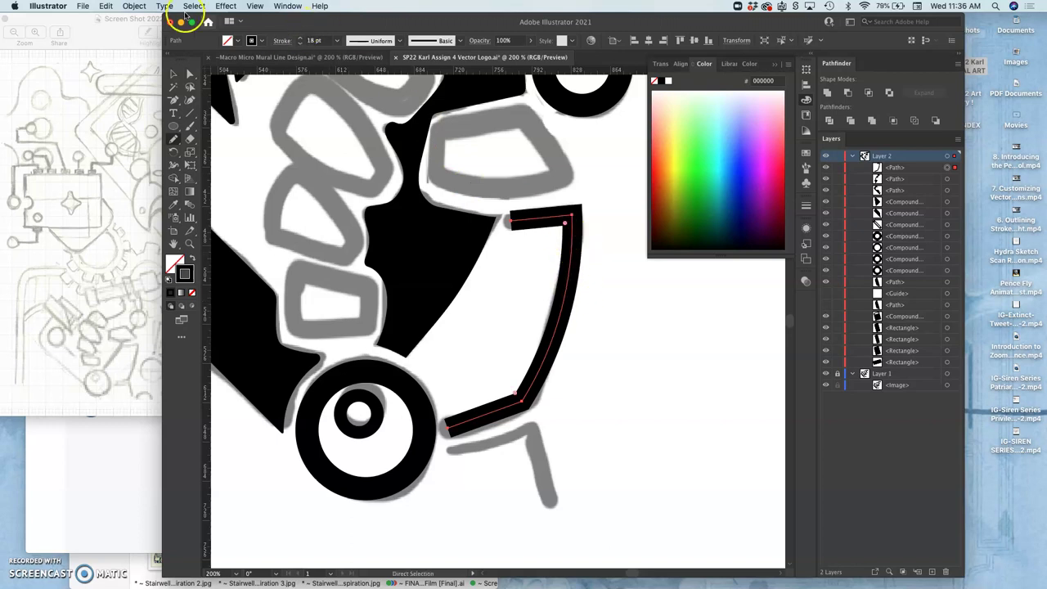
pyautogui.click(136, 6)
pyautogui.moveTo(141, 249)
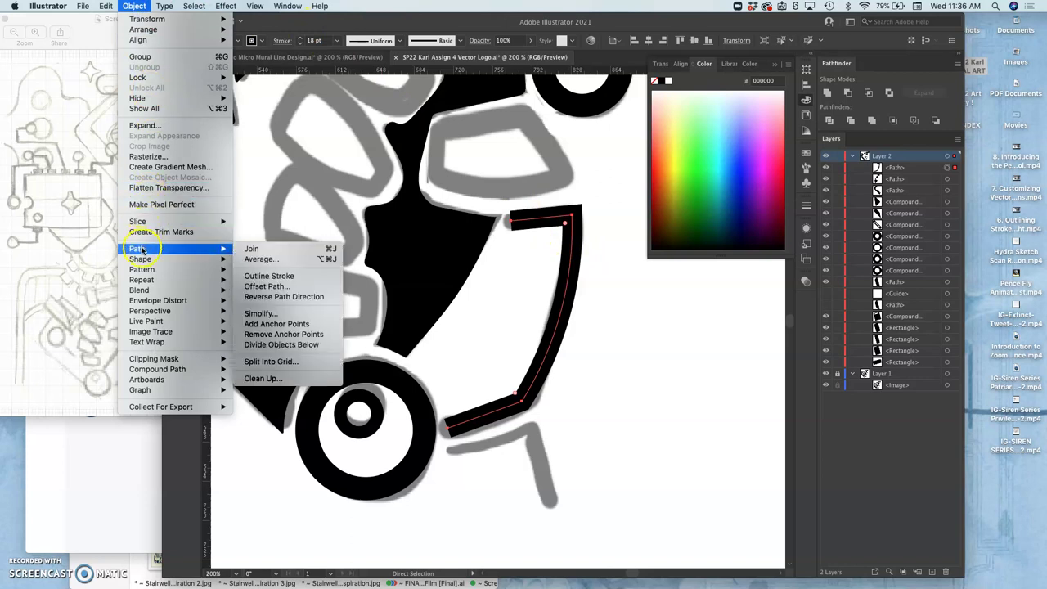
pyautogui.click(254, 278)
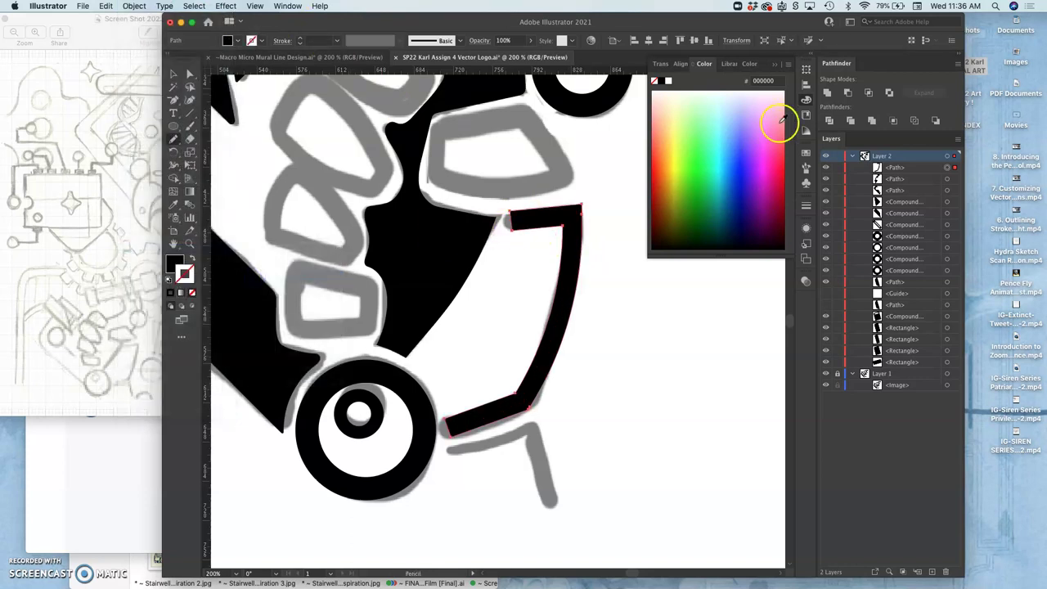
# At 400%, drag a live corner widget to round the finger shape's corners to about 9 pt.
pyautogui.click(642, 218)
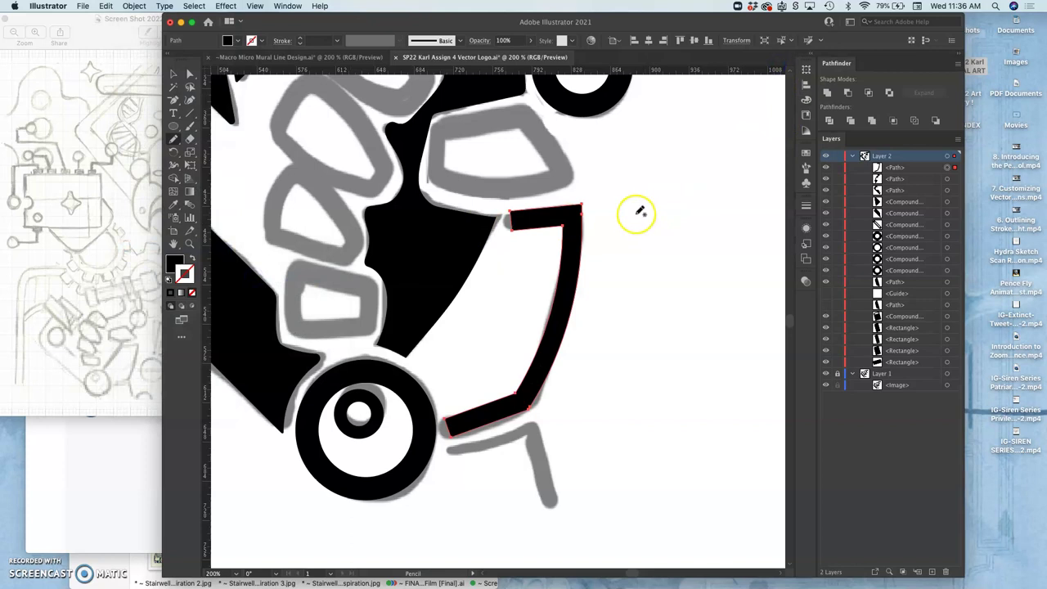
pyautogui.press('super+equal')
pyautogui.press('super+equal')
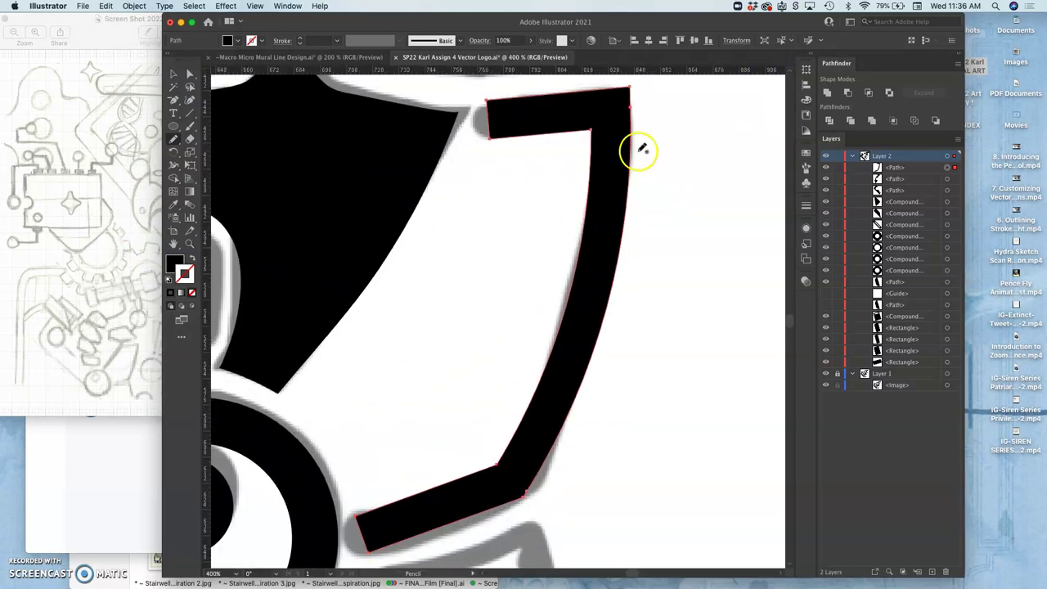
pyautogui.scroll(2, 634, 149)
pyautogui.click(189, 75)
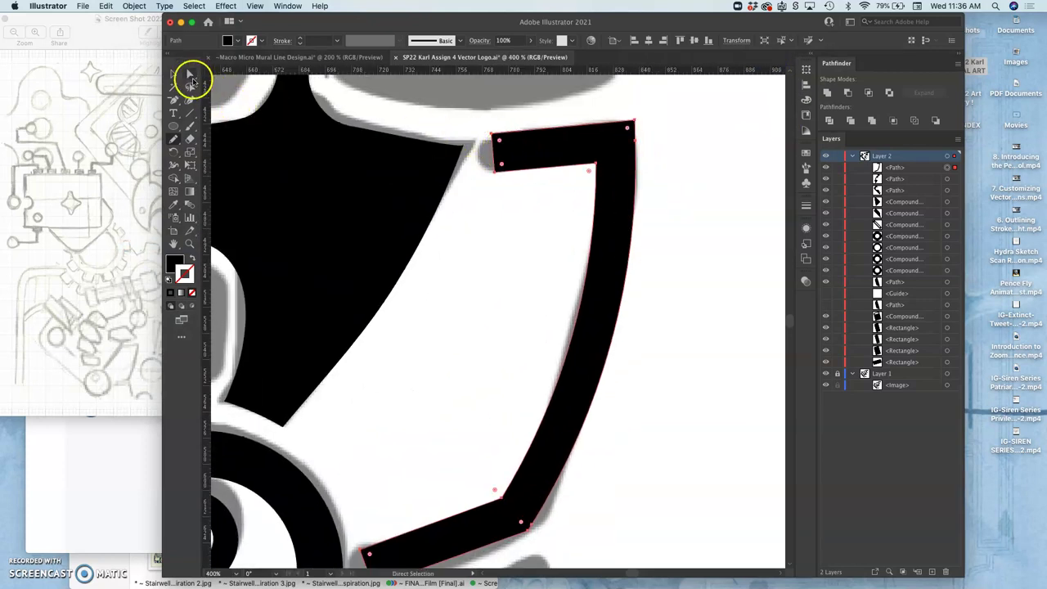
pyautogui.click(175, 76)
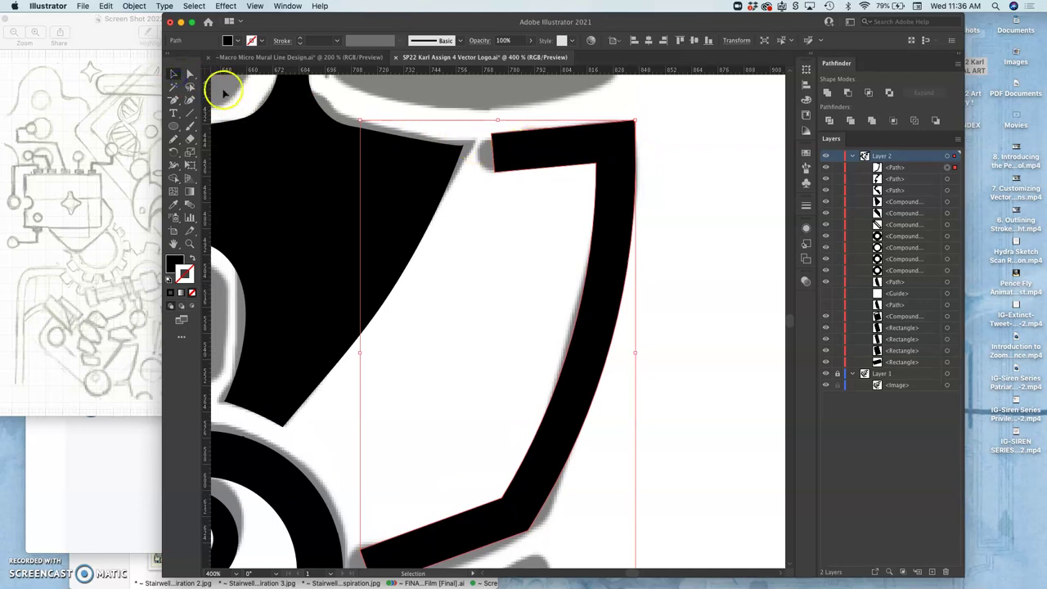
pyautogui.click(189, 74)
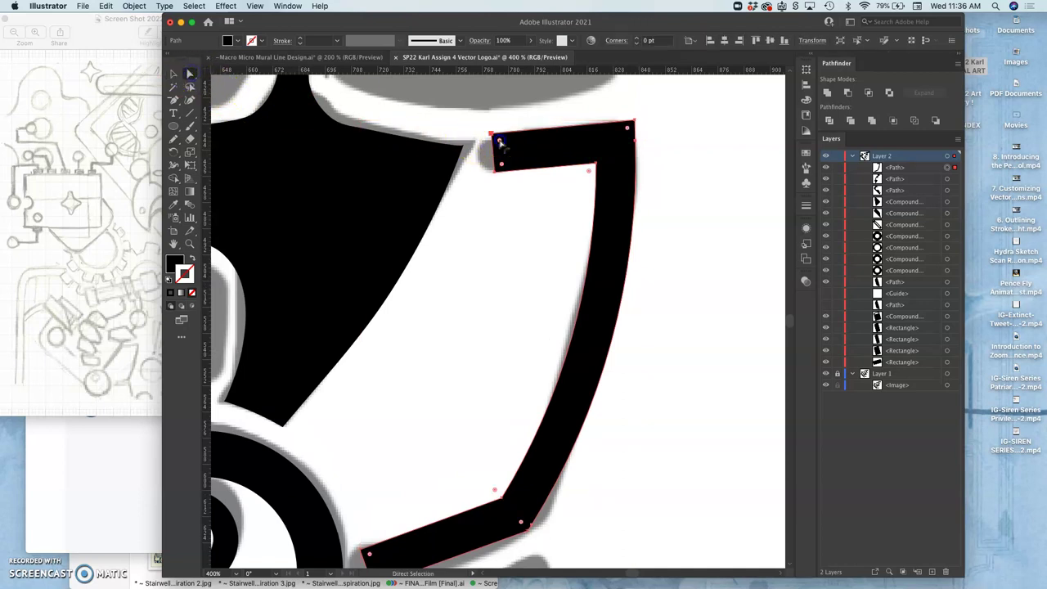
pyautogui.moveTo(500, 144); pyautogui.dragTo(512, 155)
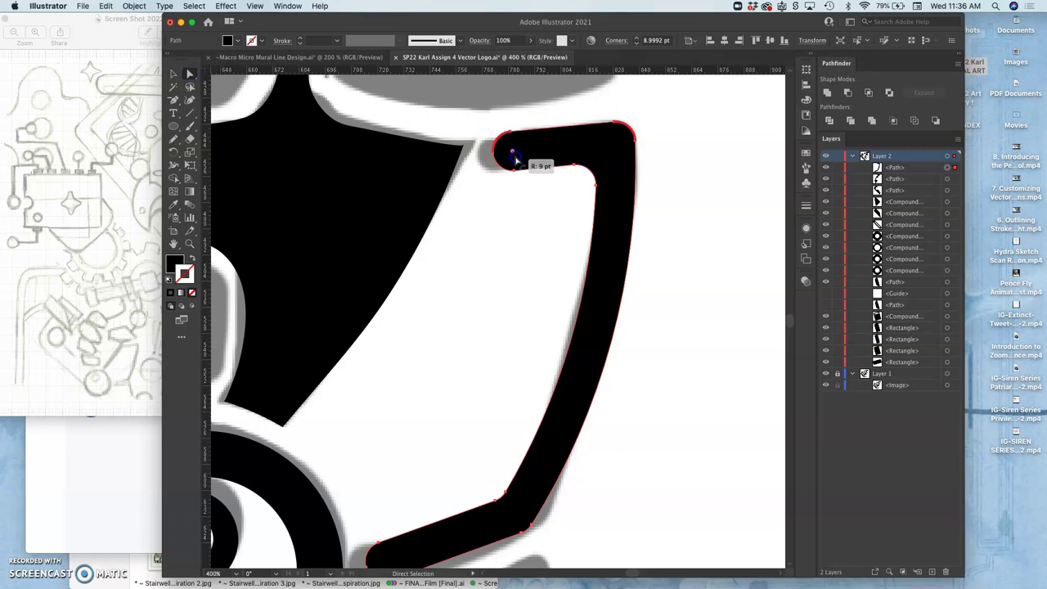
pyautogui.click(643, 320)
pyautogui.scroll(-2, 642, 321)
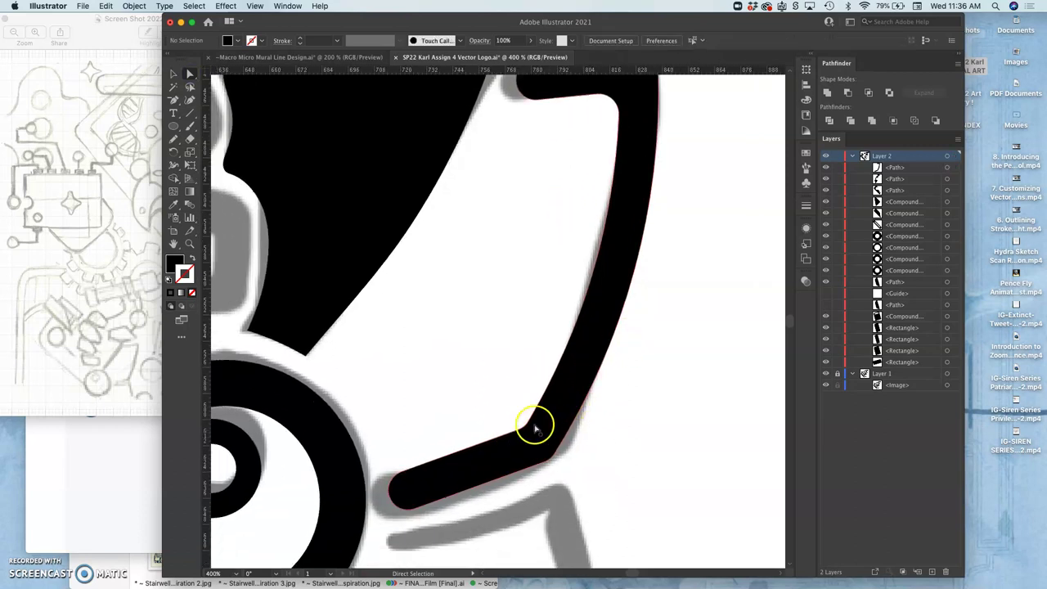
pyautogui.scroll(3, 619, 233)
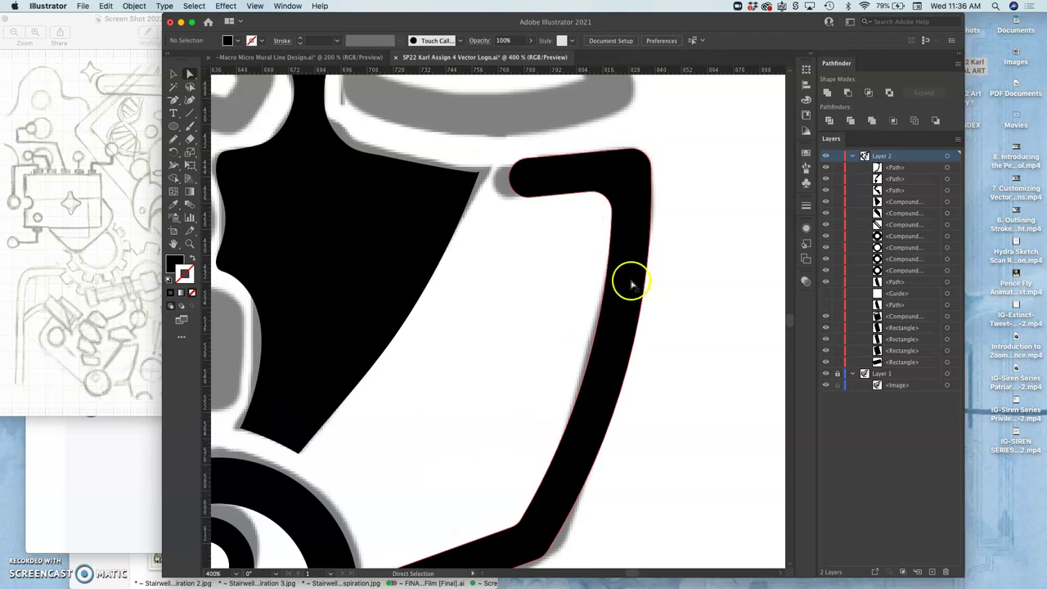
pyautogui.scroll(-5, 628, 282)
pyautogui.press('super+minus')
pyautogui.press('super+minus')
pyautogui.press('super+minus')
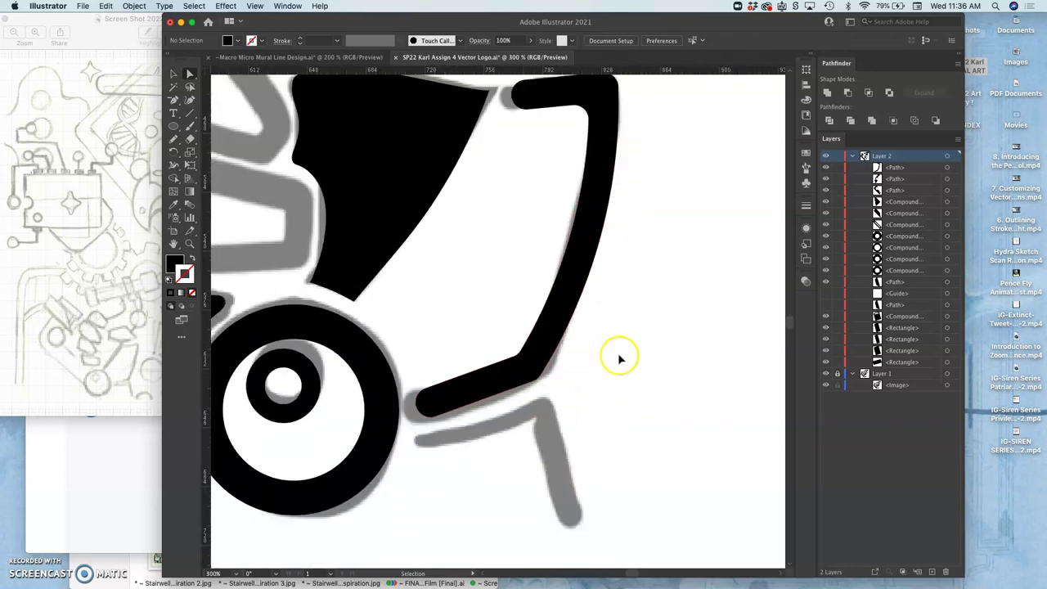
pyautogui.scroll(3, 601, 333)
pyautogui.hscroll(-3, 601, 333)
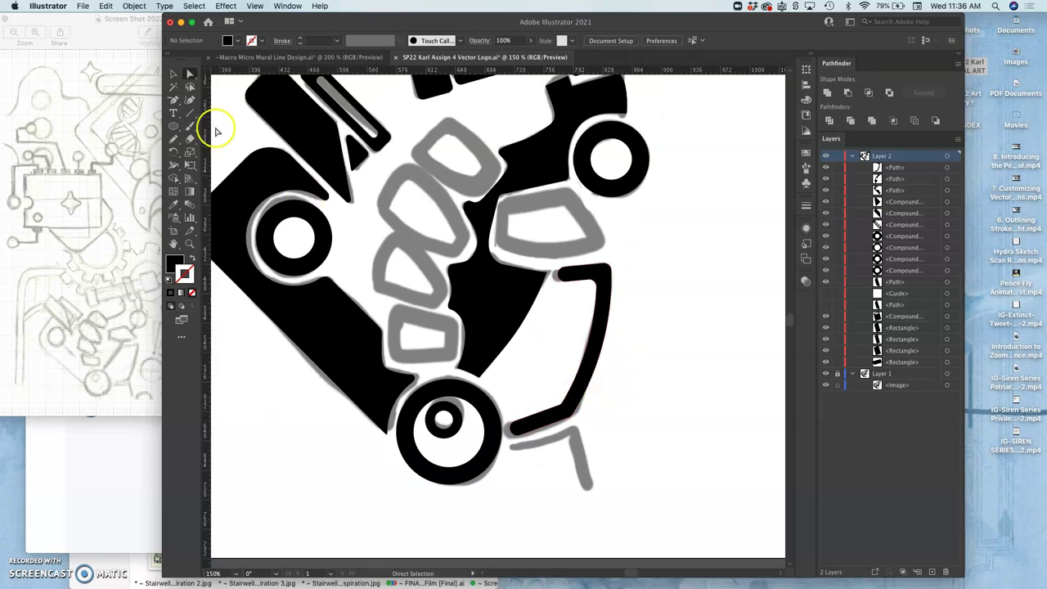
pyautogui.click(825, 373)
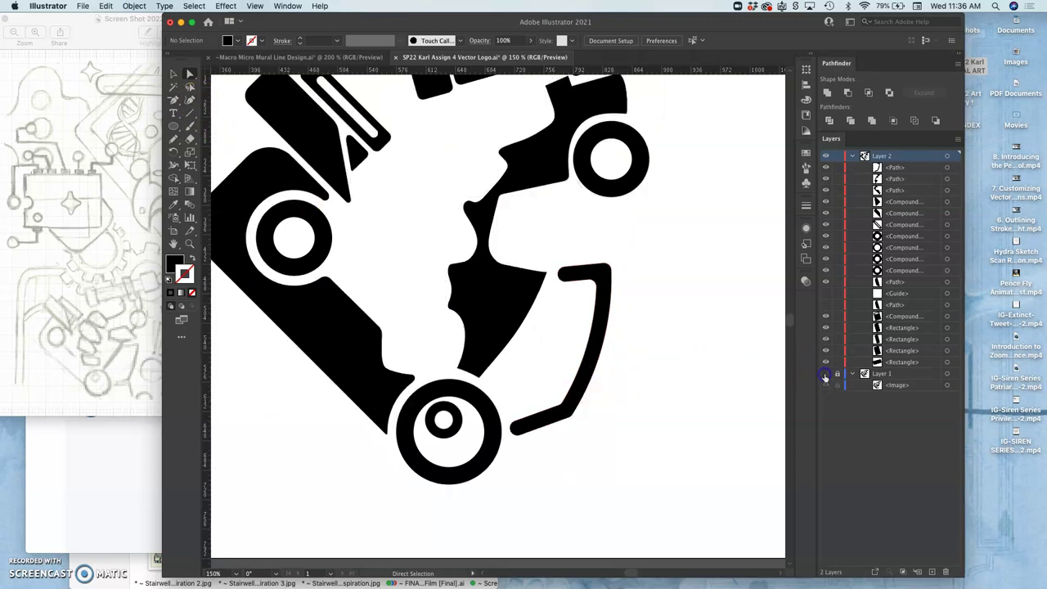
pyautogui.scroll(3, 728, 337)
pyautogui.hscroll(-3, 727, 337)
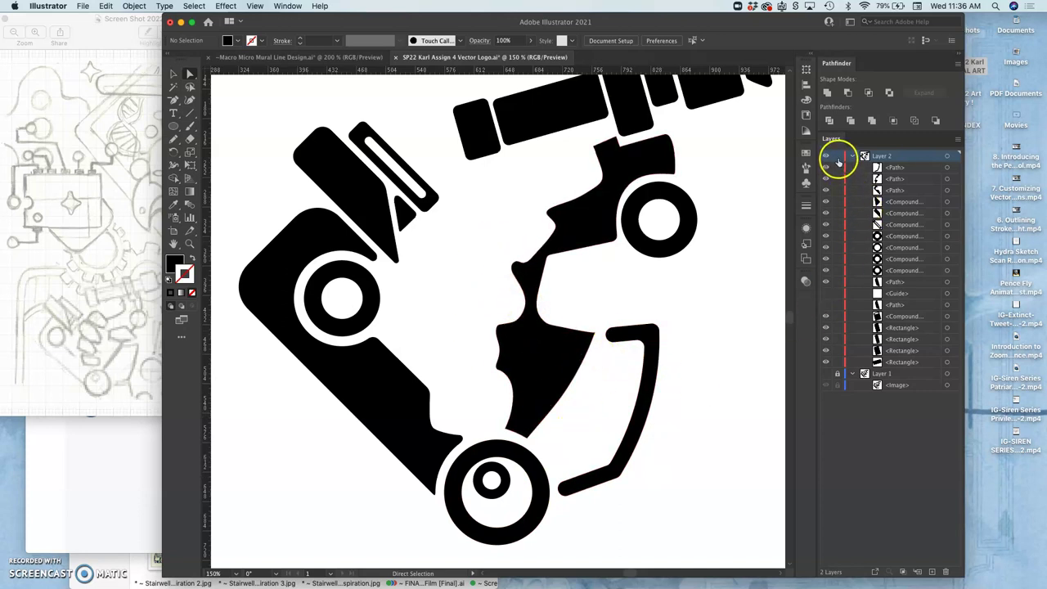
pyautogui.click(825, 373)
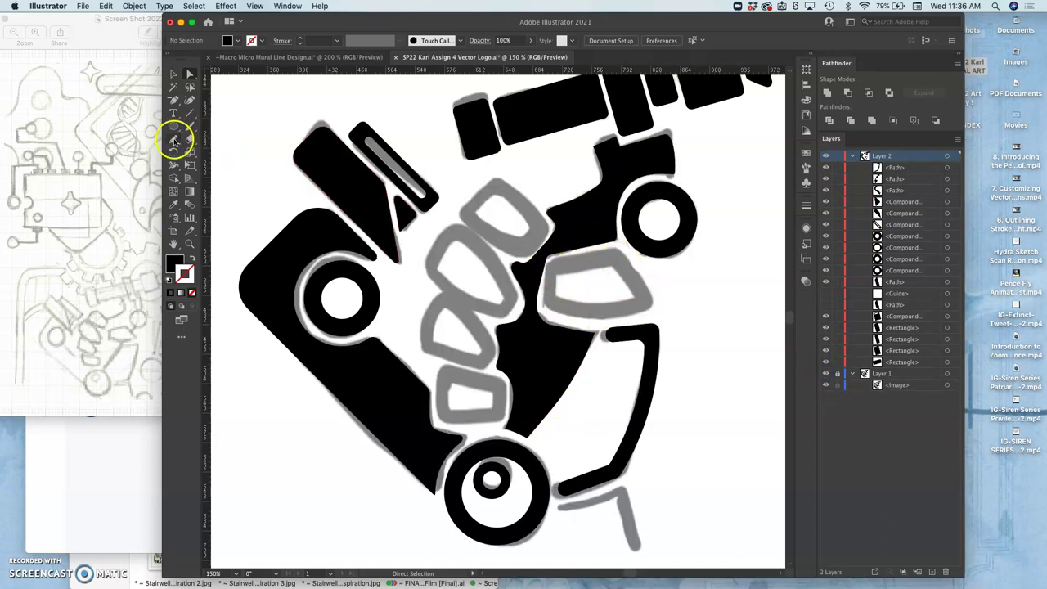
# Set Pencil fidelity to Smooth and trace around the grey shape below the upper-right ring.
pyautogui.click(173, 141)
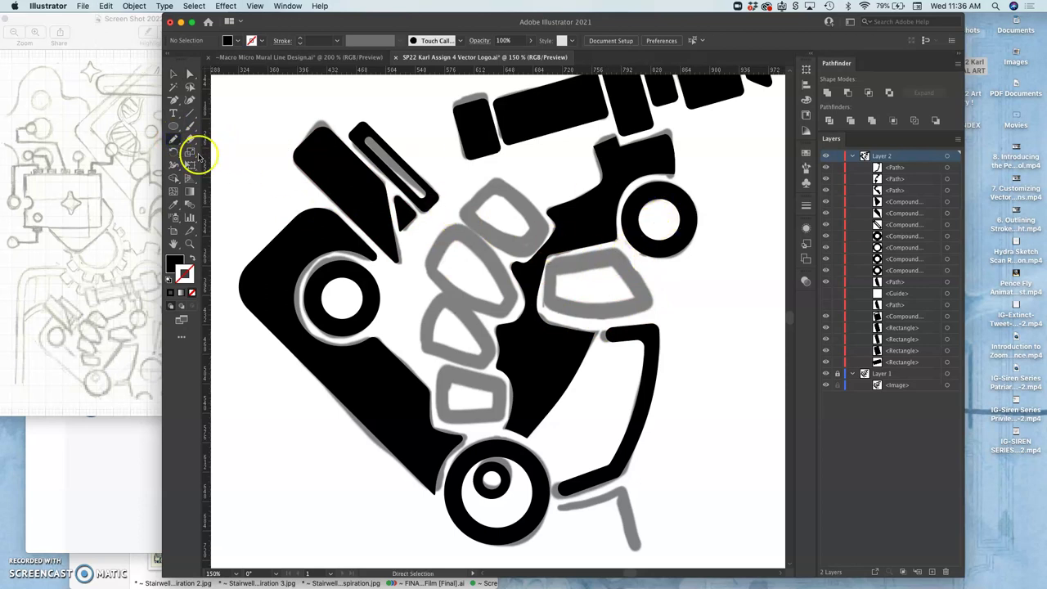
pyautogui.doubleClick(173, 144)
pyautogui.moveTo(444, 153); pyautogui.dragTo(460, 153)
pyautogui.click(439, 308)
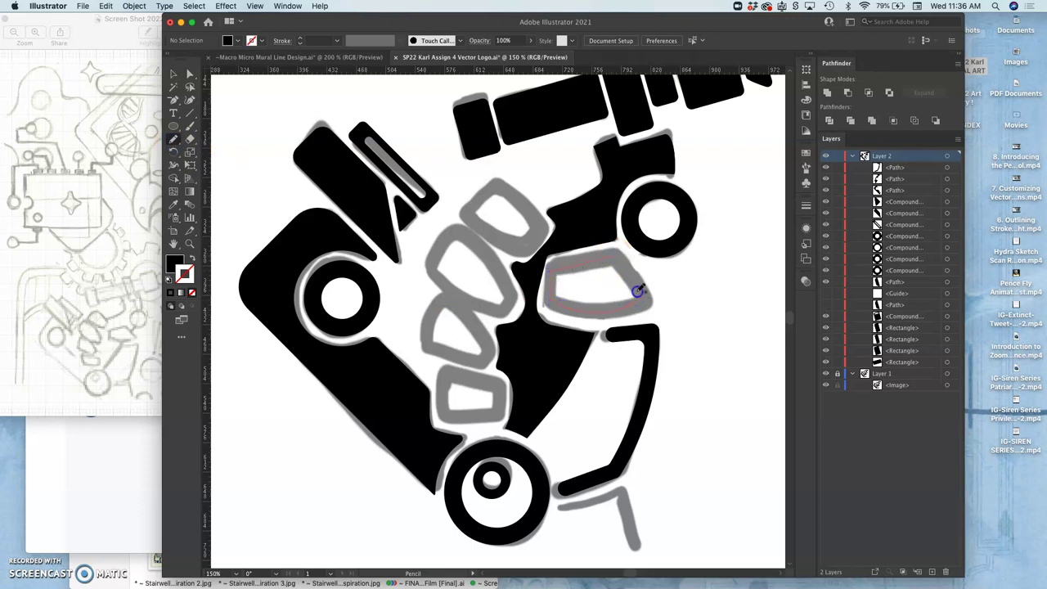
pyautogui.moveTo(614, 258); pyautogui.dragTo(616, 254)
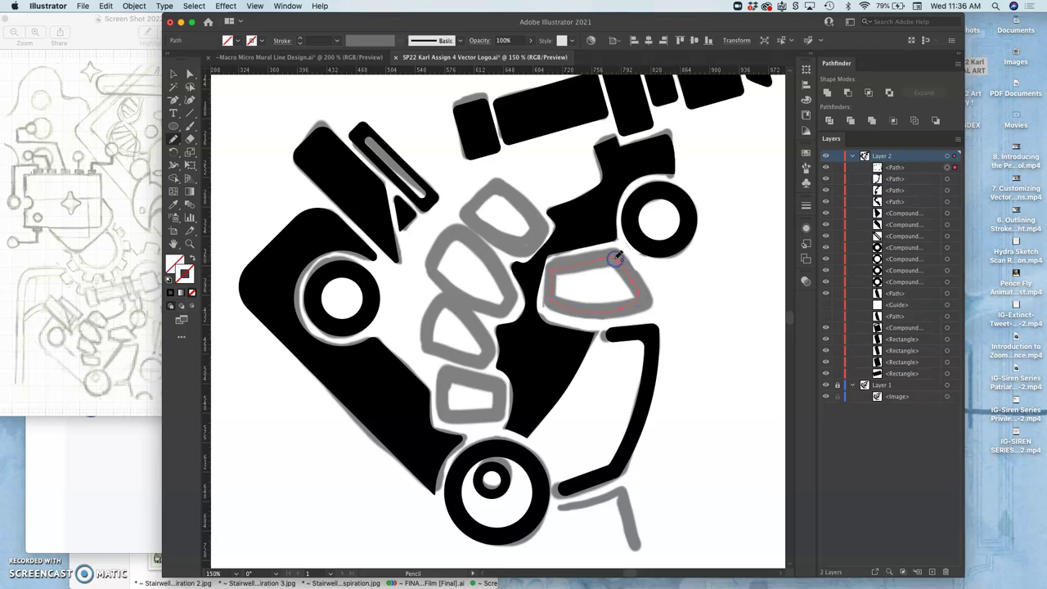
pyautogui.click(641, 303)
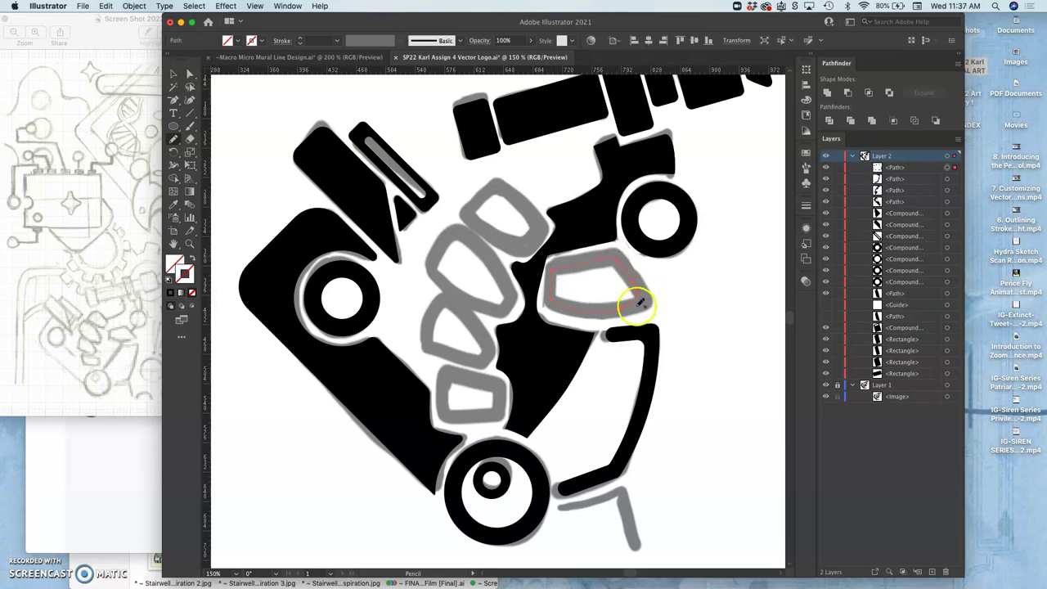
# Reset the traced path to default fill and stroke, then remove its fill.
pyautogui.press('a')
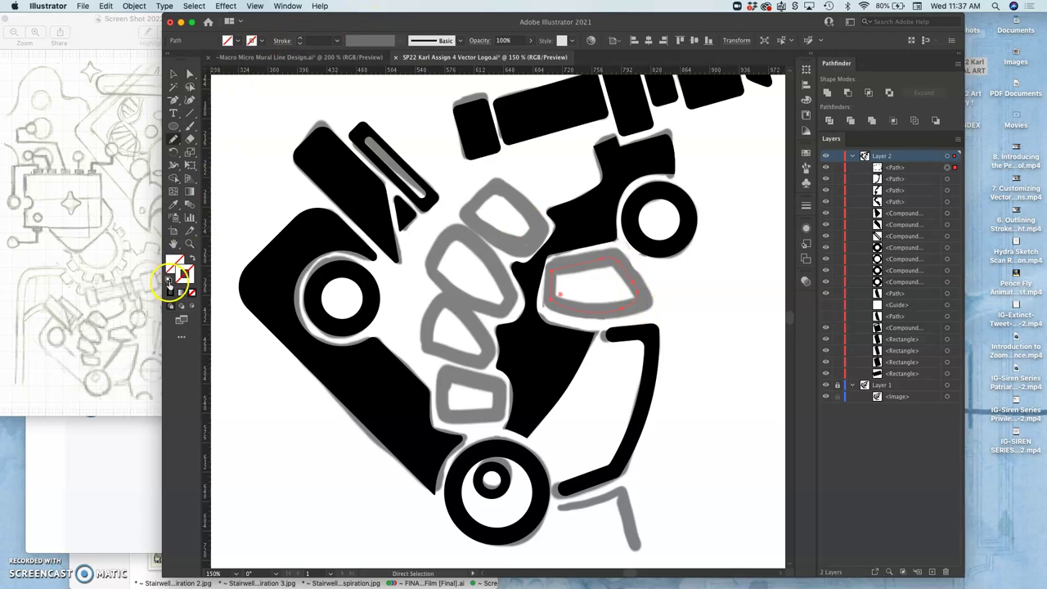
pyautogui.click(167, 282)
pyautogui.click(179, 262)
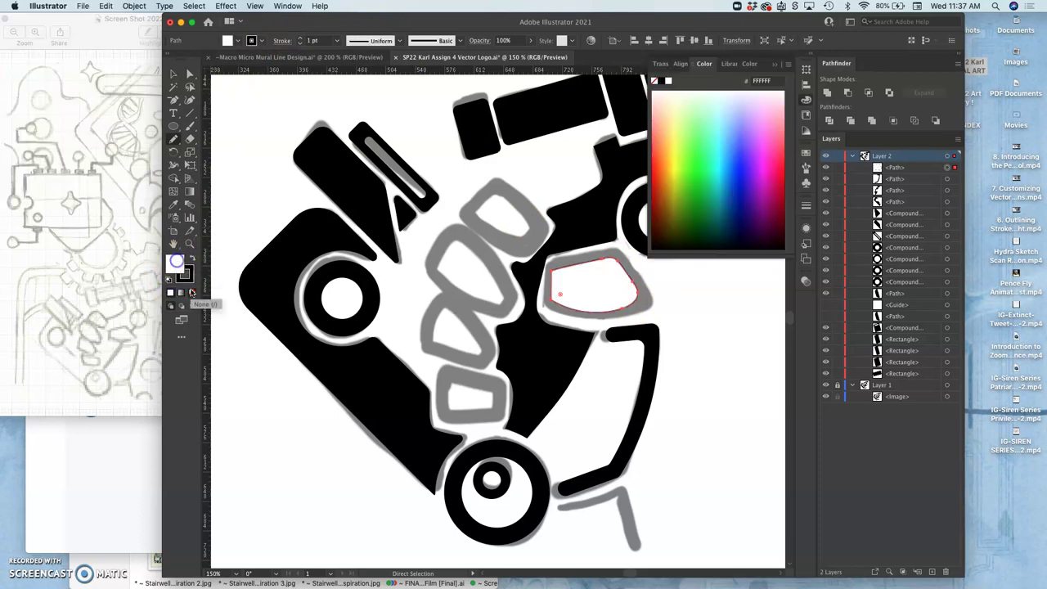
pyautogui.click(192, 292)
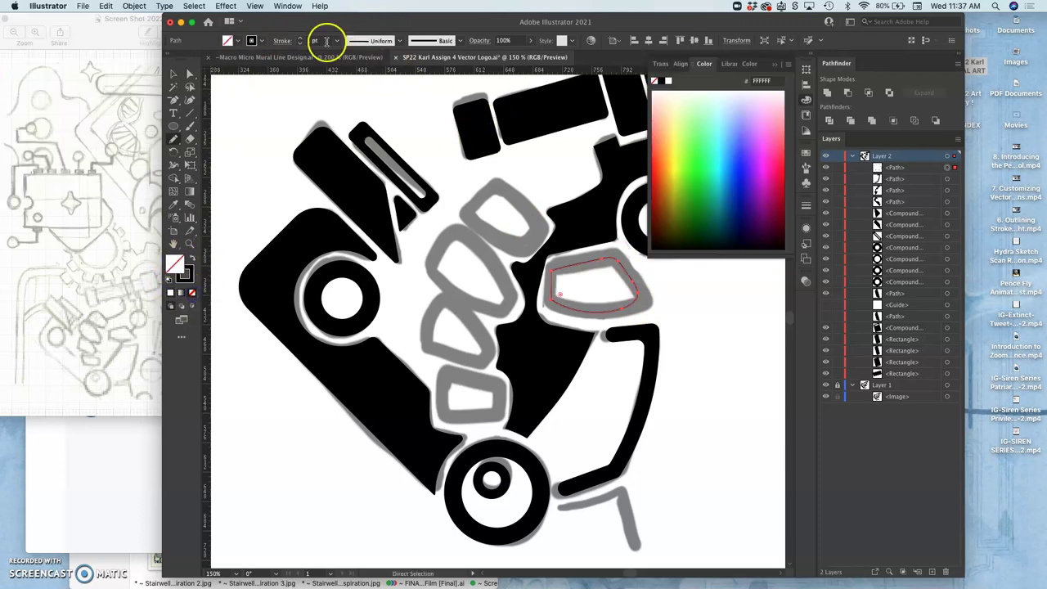
pyautogui.click(774, 64)
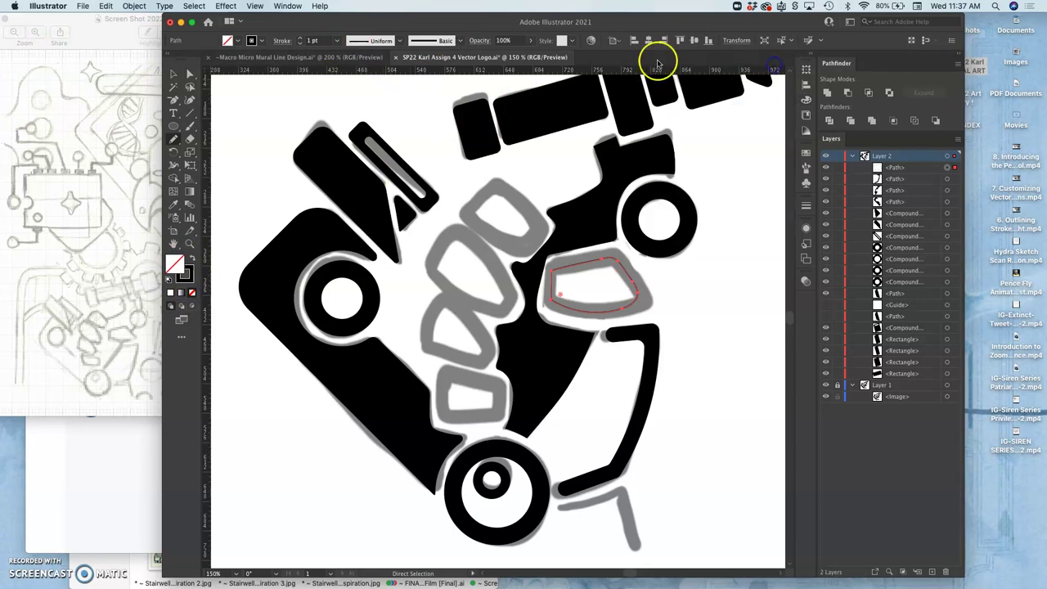
# Raise the outline's stroke weight to 18 pt.
pyautogui.click(300, 40)
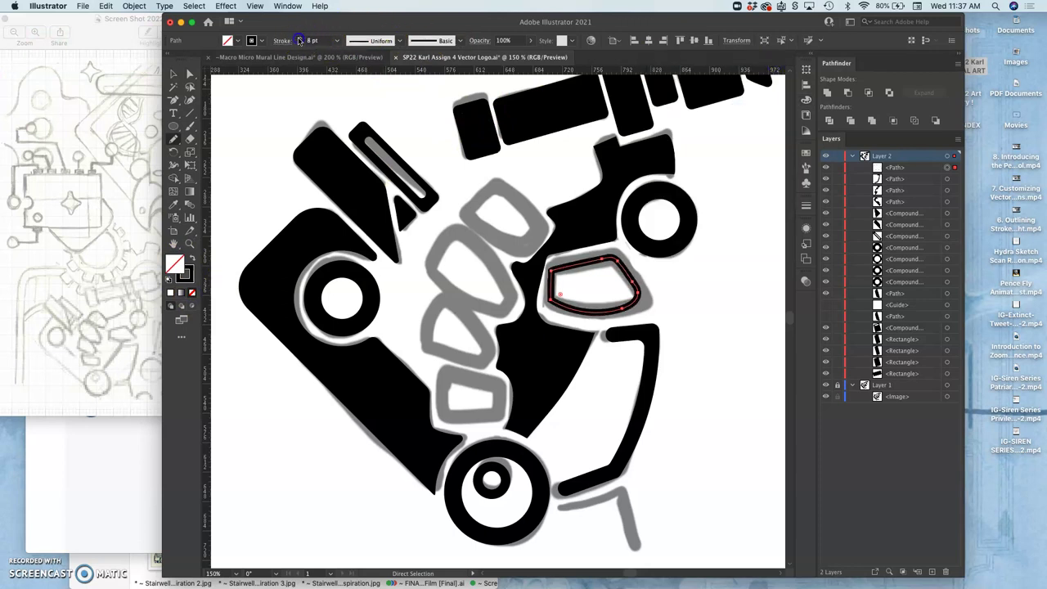
pyautogui.click(300, 40)
pyautogui.click(300, 40)
pyautogui.click(300, 40)
pyautogui.click(300, 41)
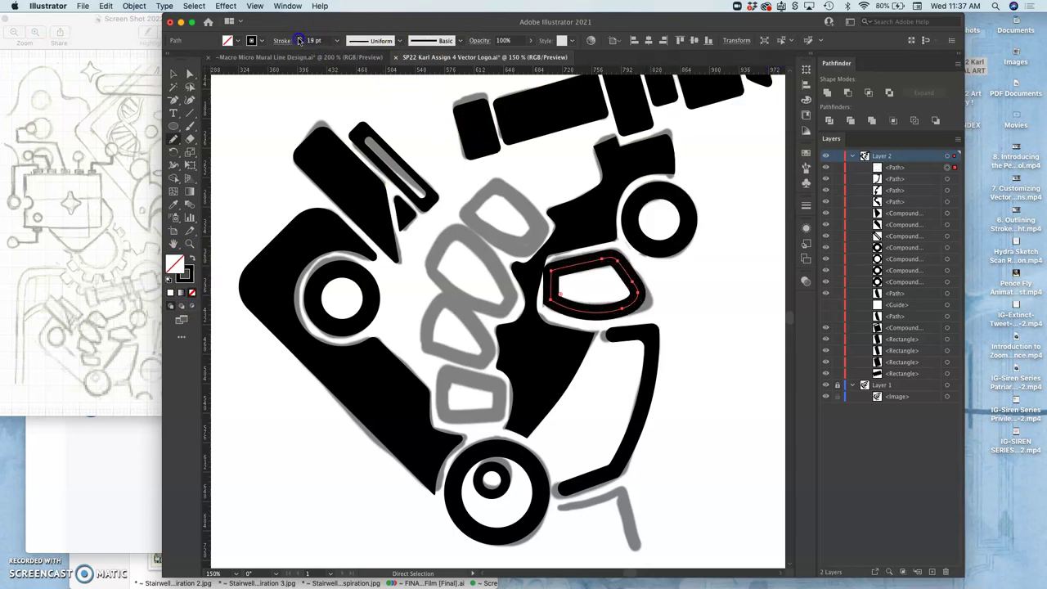
pyautogui.click(300, 40)
pyautogui.click(301, 40)
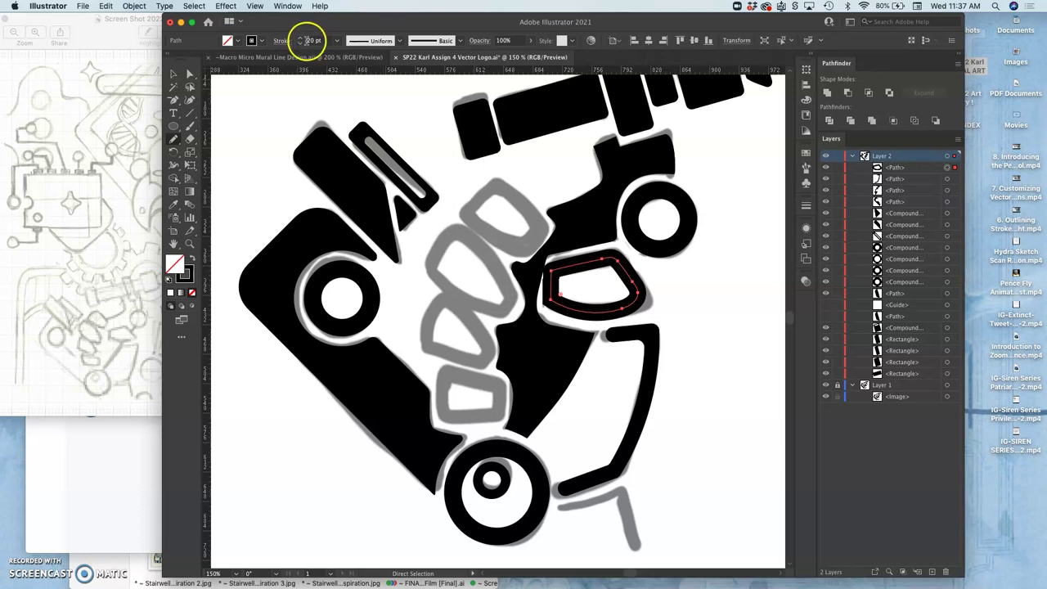
pyautogui.click(300, 45)
pyautogui.click(300, 45)
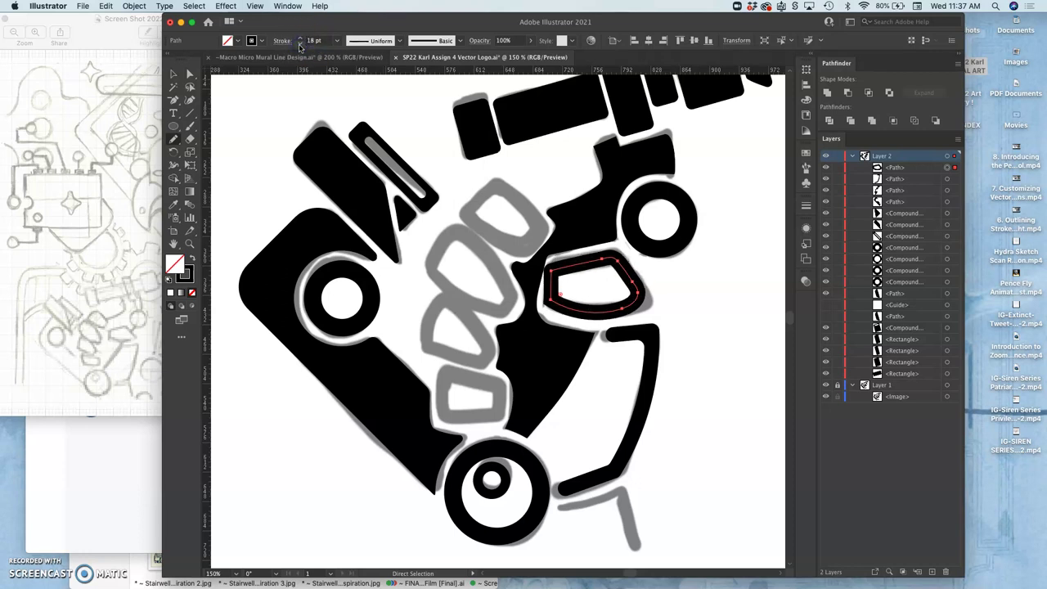
pyautogui.click(255, 47)
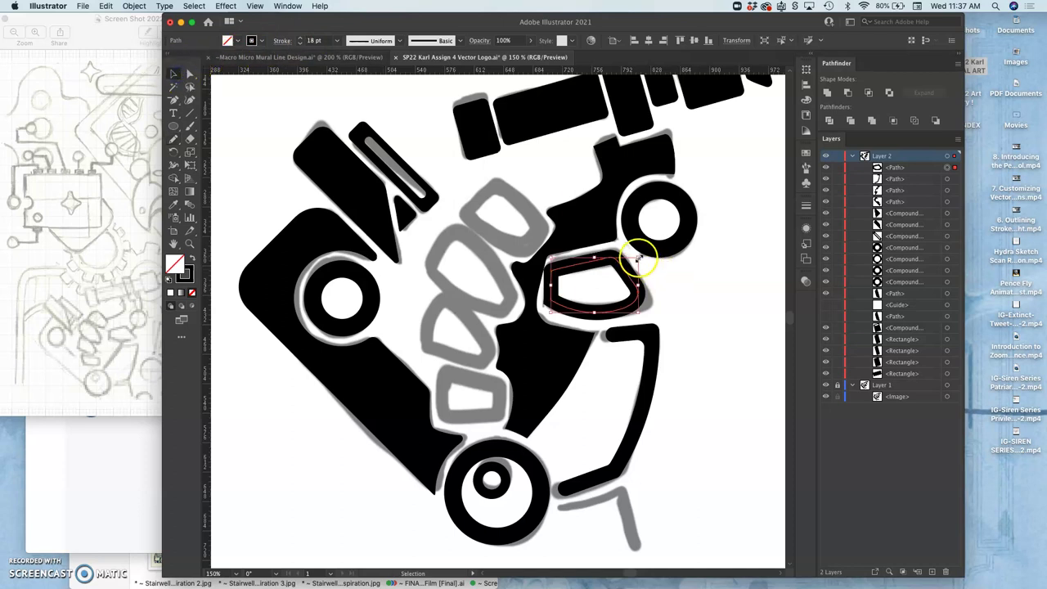
# Scale the finger outline to about 113 by 64 pt and tilt it to match the sketch.
pyautogui.moveTo(638, 260); pyautogui.dragTo(643, 261)
pyautogui.click(552, 306)
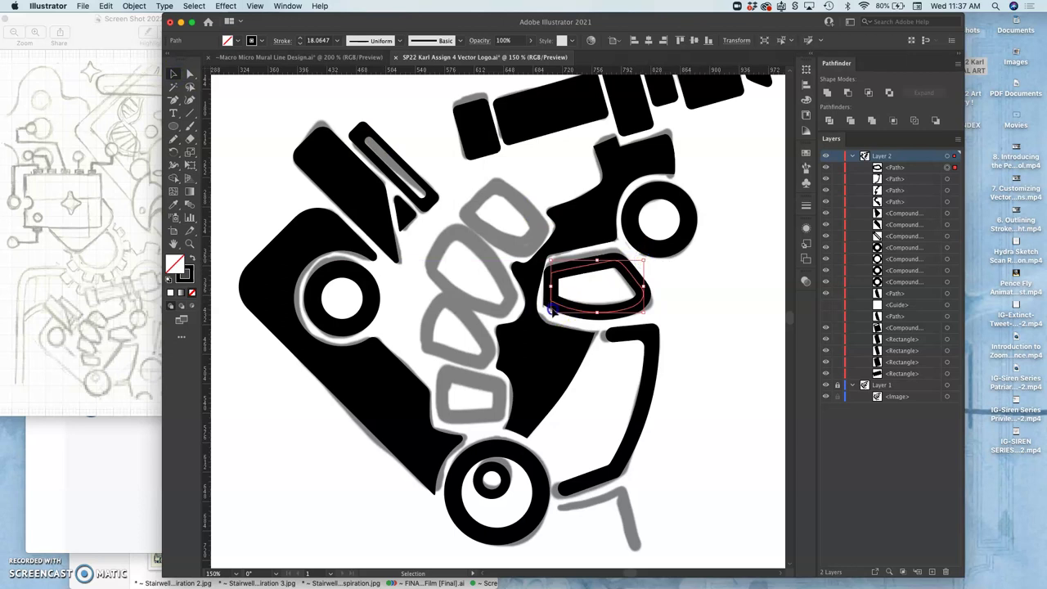
pyautogui.click(556, 303)
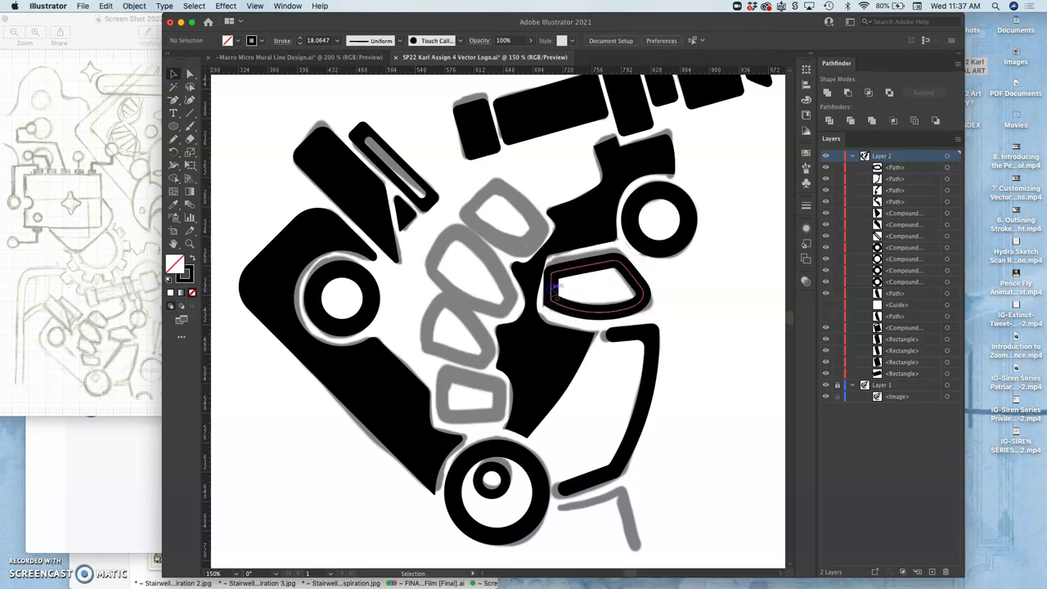
pyautogui.click(553, 287)
pyautogui.moveTo(555, 283); pyautogui.dragTo(554, 286)
pyautogui.click(619, 296)
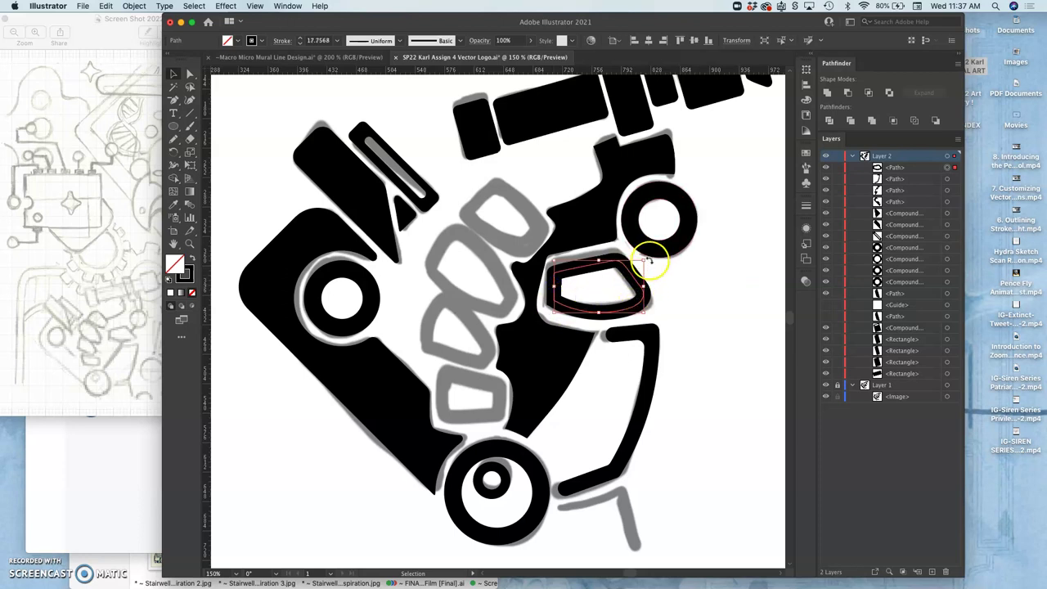
pyautogui.moveTo(648, 260); pyautogui.dragTo(684, 302)
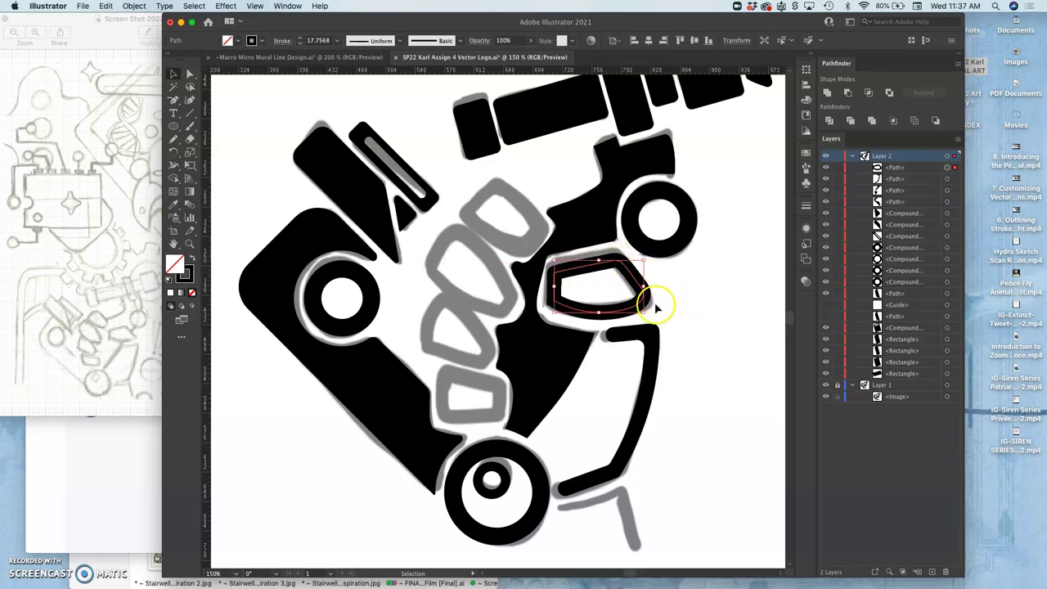
pyautogui.click(666, 307)
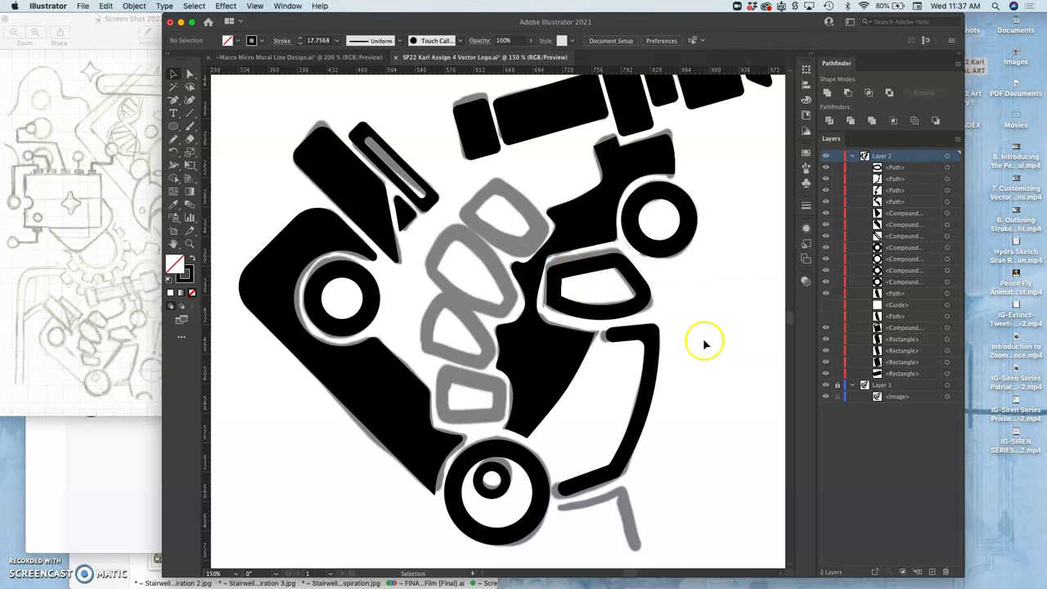
pyautogui.press('super+equal')
pyautogui.press('super+equal')
# Set the finger outline's stroke weight to 17 pt.
pyautogui.hscroll(3, 704, 343)
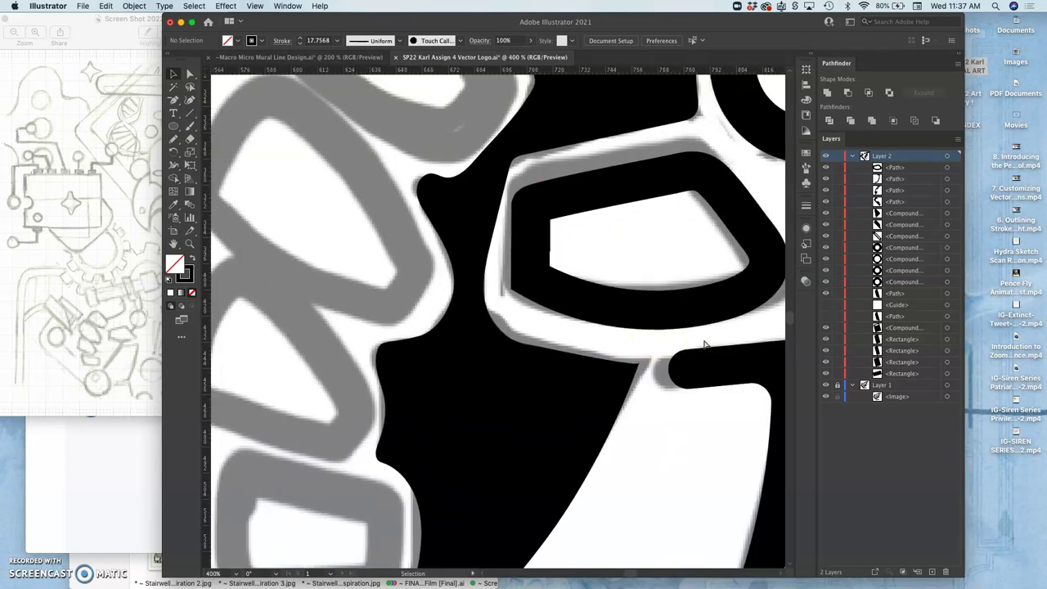
pyautogui.click(650, 301)
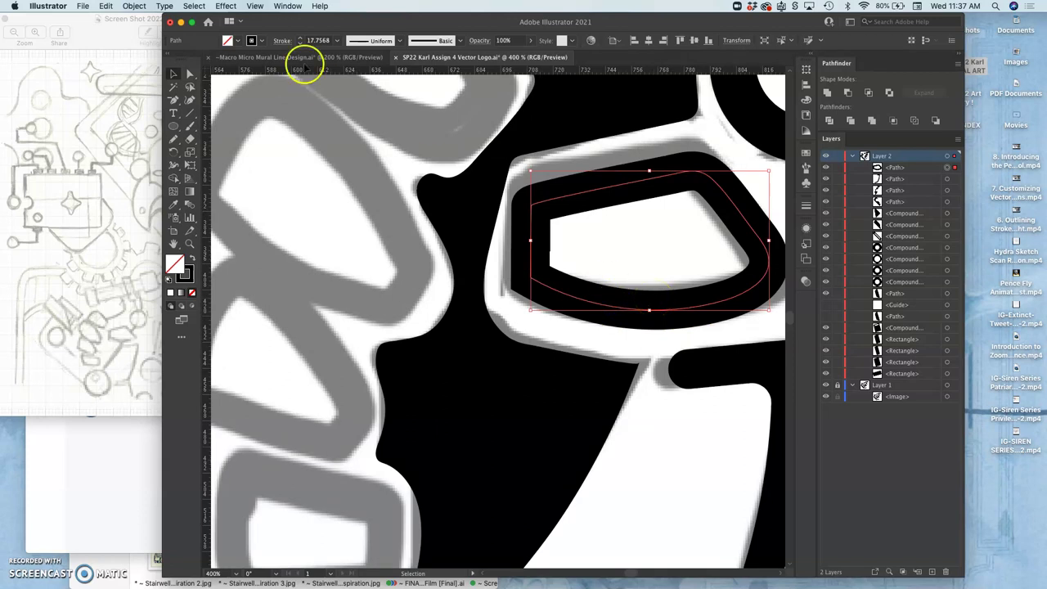
pyautogui.click(300, 44)
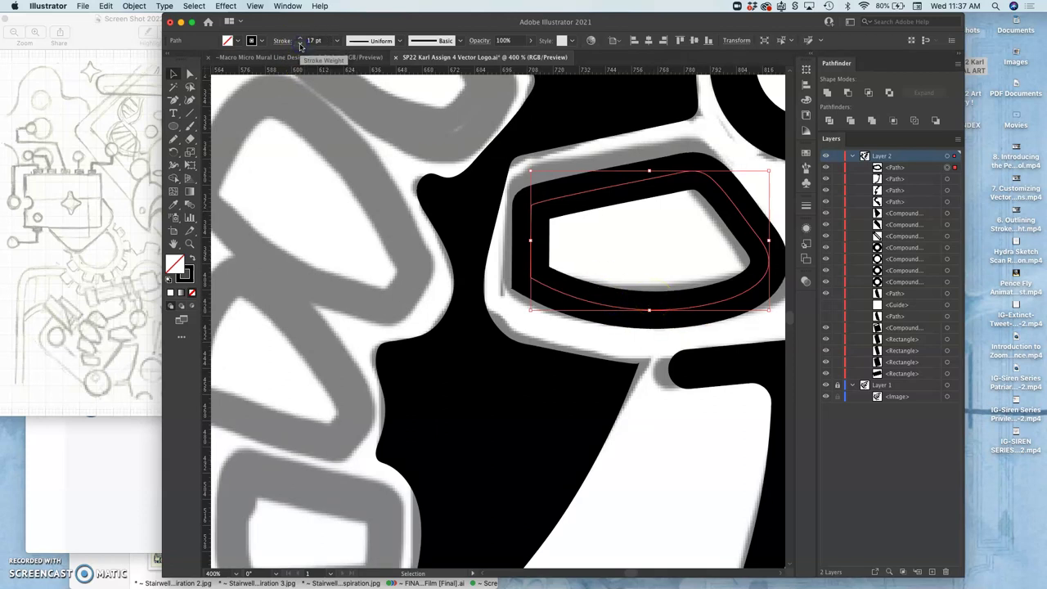
pyautogui.hscroll(1, 575, 236)
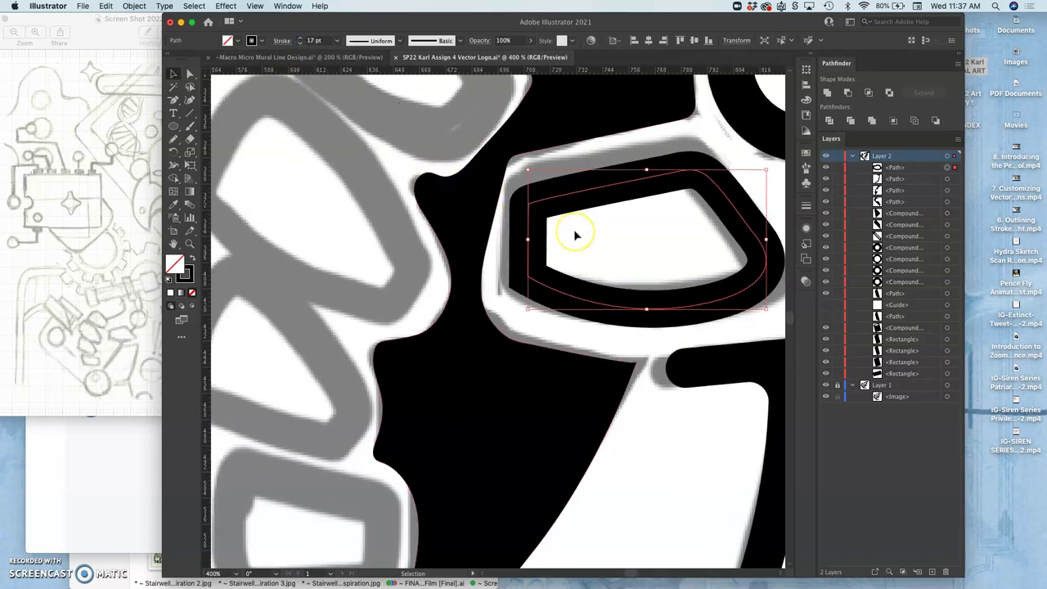
pyautogui.hscroll(3, 575, 235)
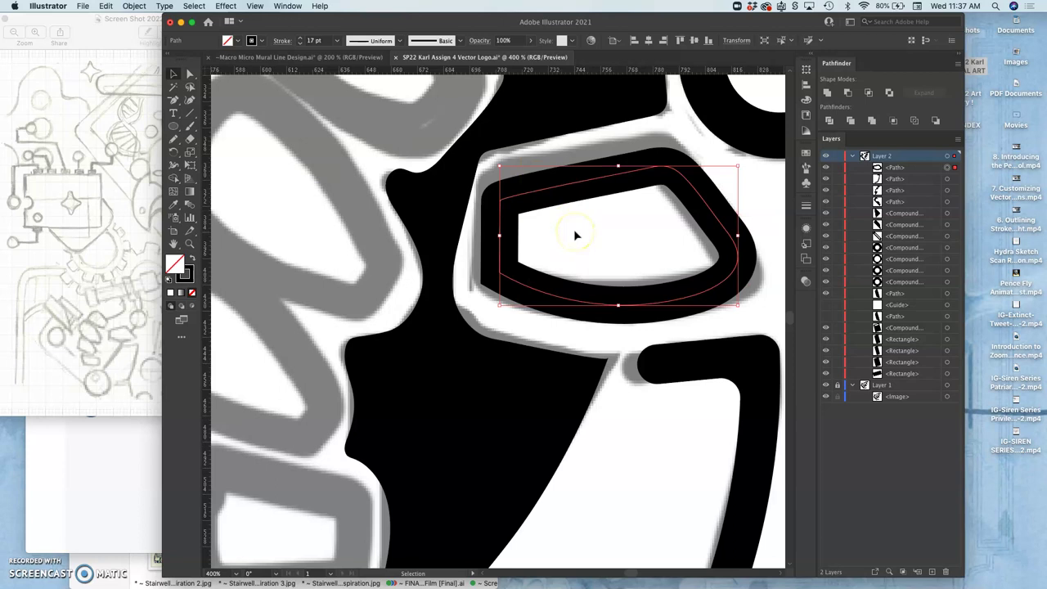
# Convert the stroke into a filled shape with Object > Path > Outline Stroke.
pyautogui.click(135, 7)
pyautogui.click(152, 249)
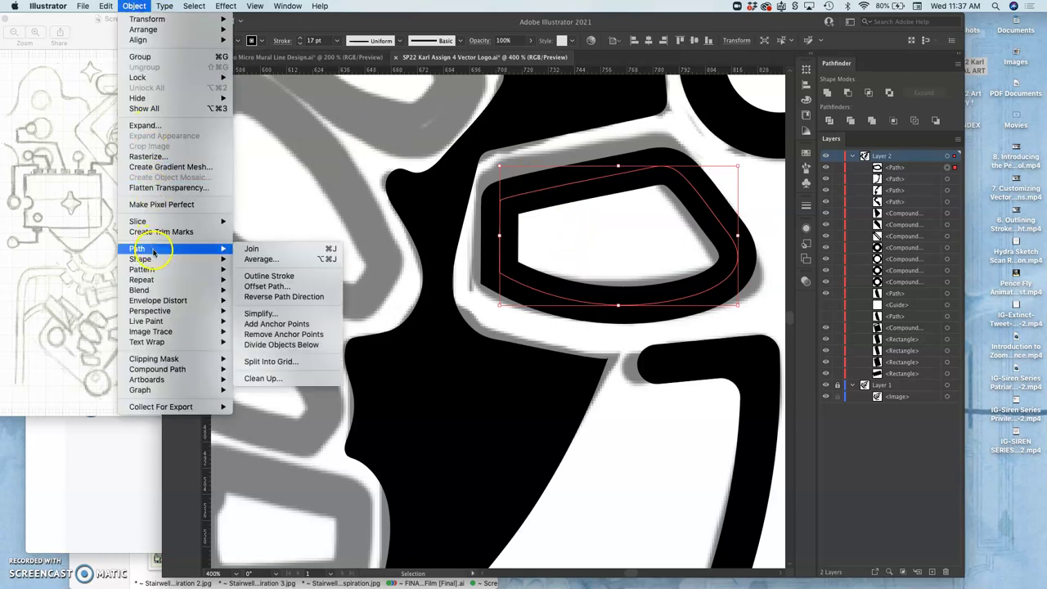
pyautogui.click(267, 275)
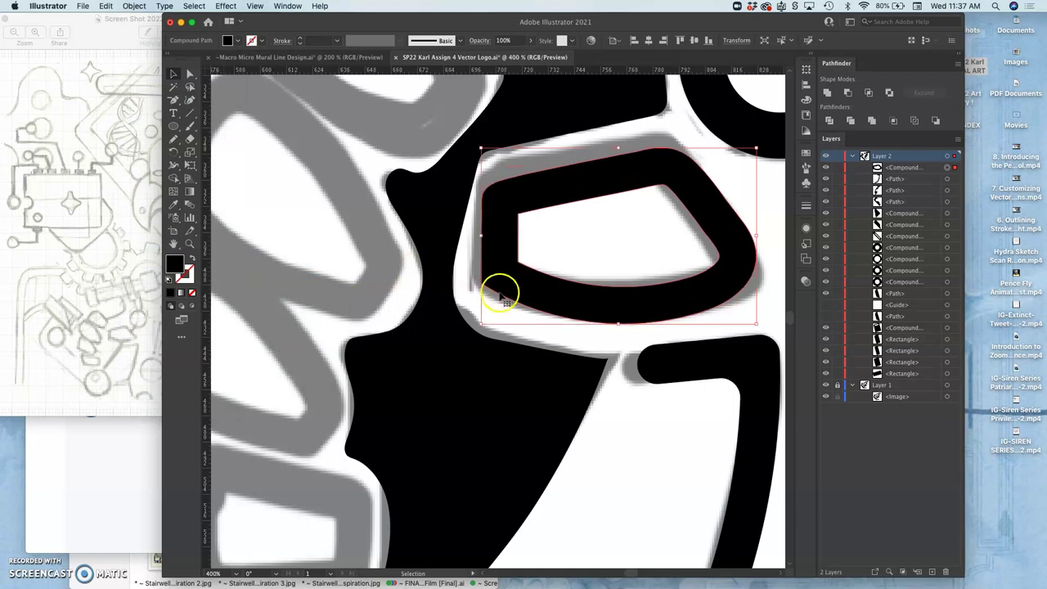
pyautogui.click(467, 298)
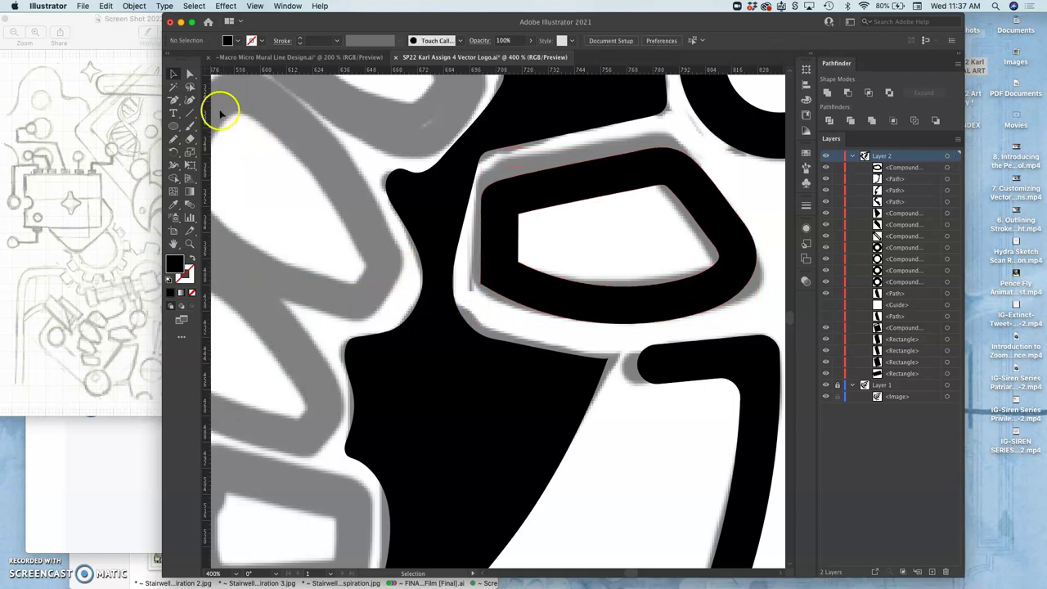
# Round the finger shape's outer corner to about 8.5 pt.
pyautogui.click(190, 74)
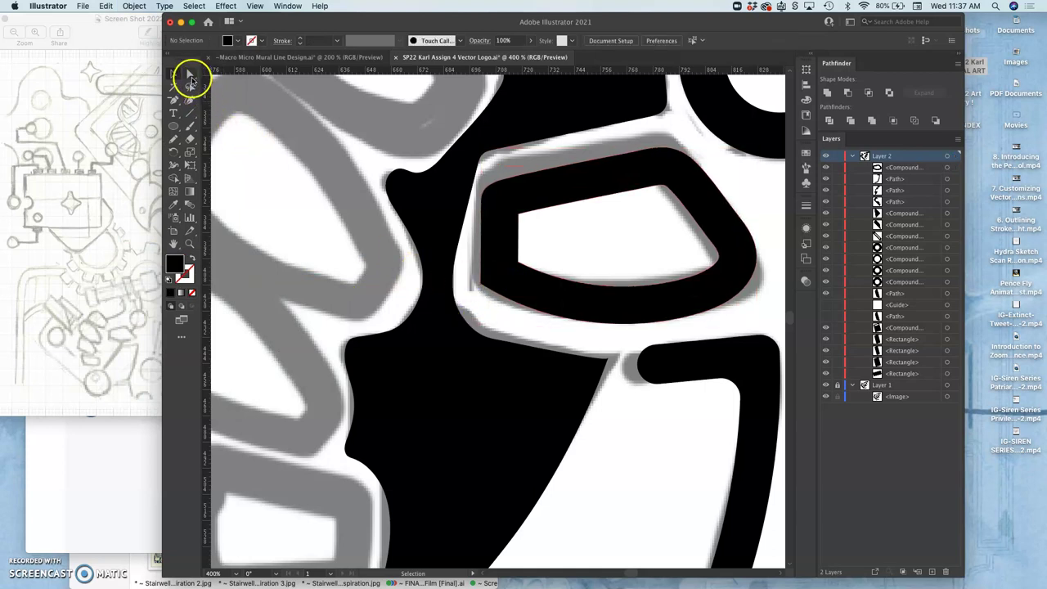
pyautogui.click(483, 284)
pyautogui.press('super+equal')
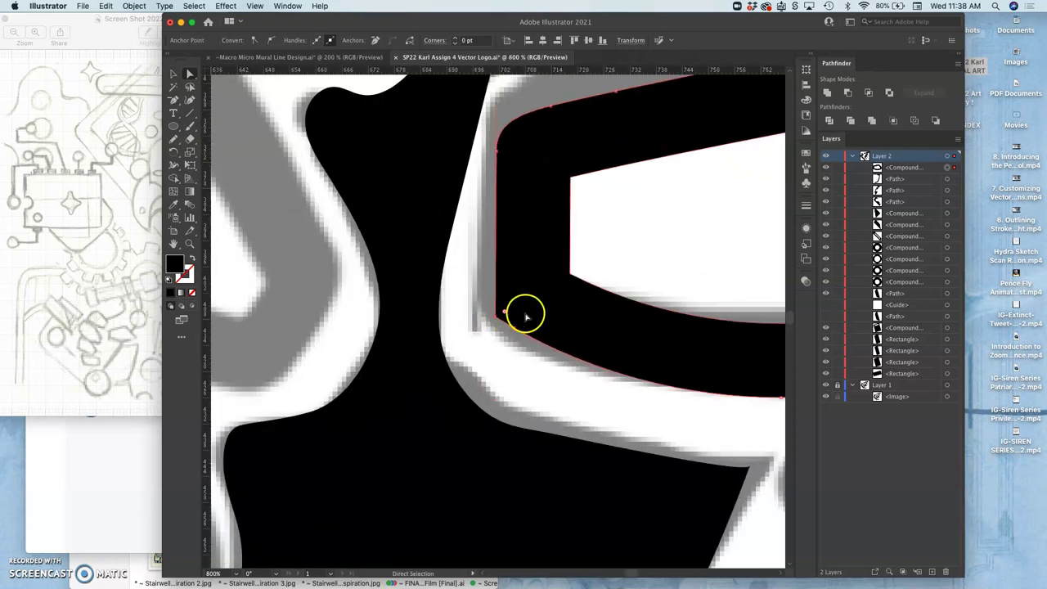
pyautogui.click(505, 312)
pyautogui.moveTo(506, 312); pyautogui.dragTo(533, 292)
pyautogui.hscroll(5, 626, 278)
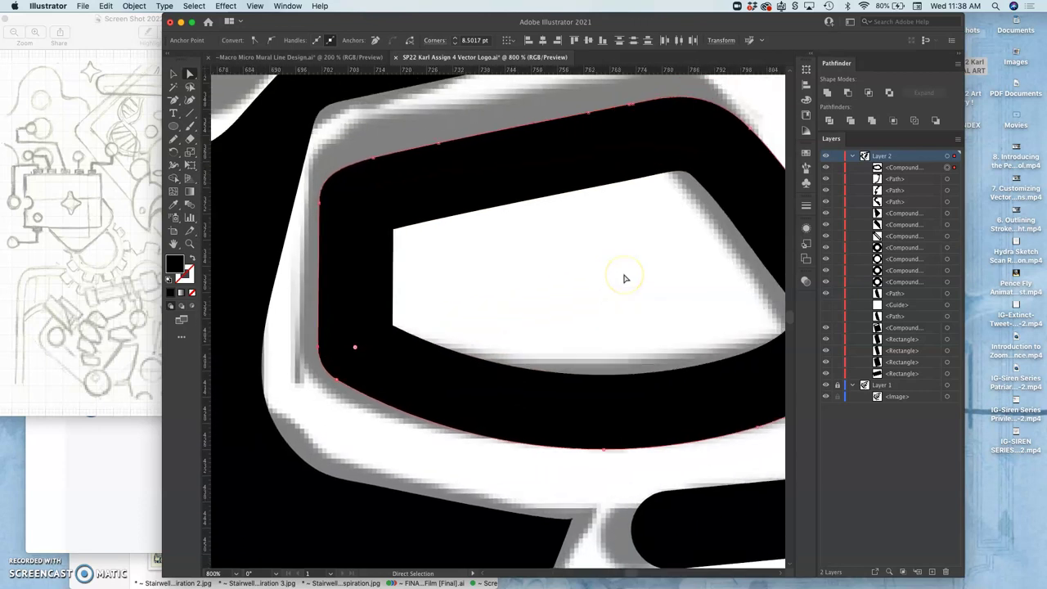
pyautogui.hscroll(3, 777, 278)
pyautogui.scroll(-2, 777, 278)
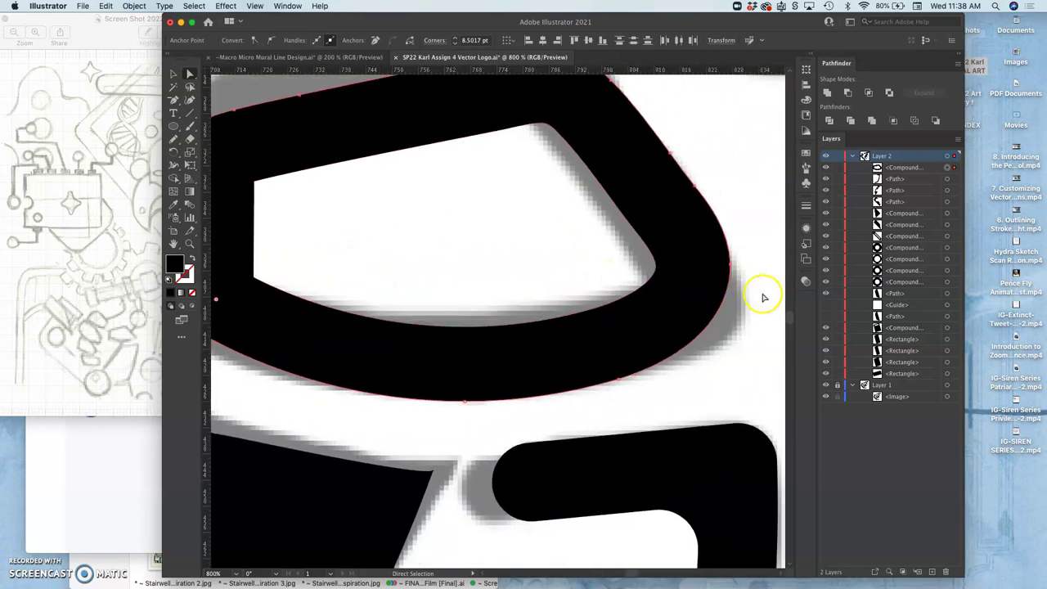
# Round the inner opening's upper-left and lower-left corners to about 8 pt.
pyautogui.click(256, 182)
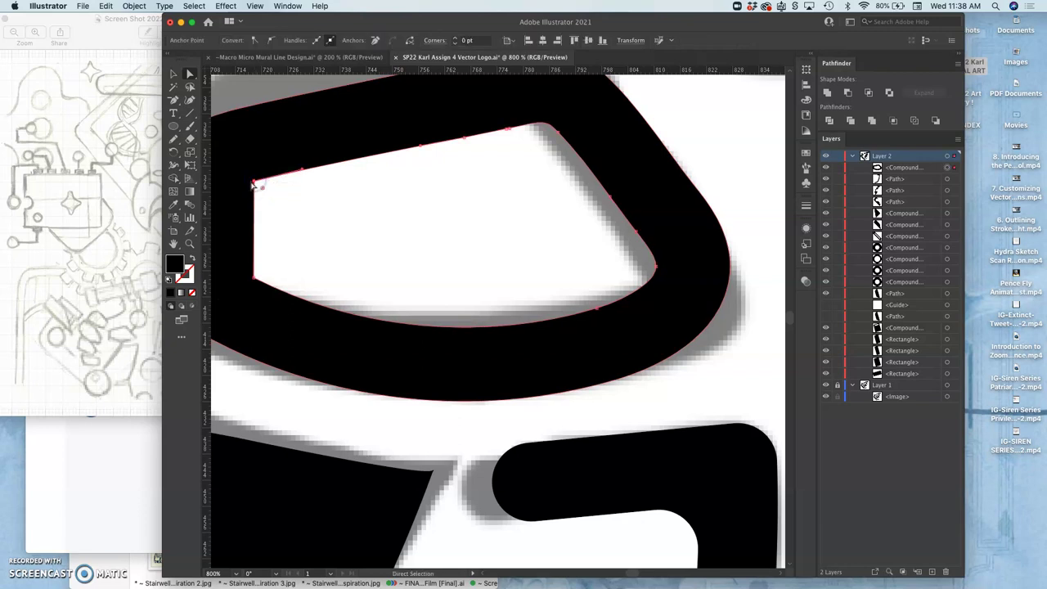
pyautogui.click(260, 184)
pyautogui.moveTo(263, 190); pyautogui.dragTo(276, 199)
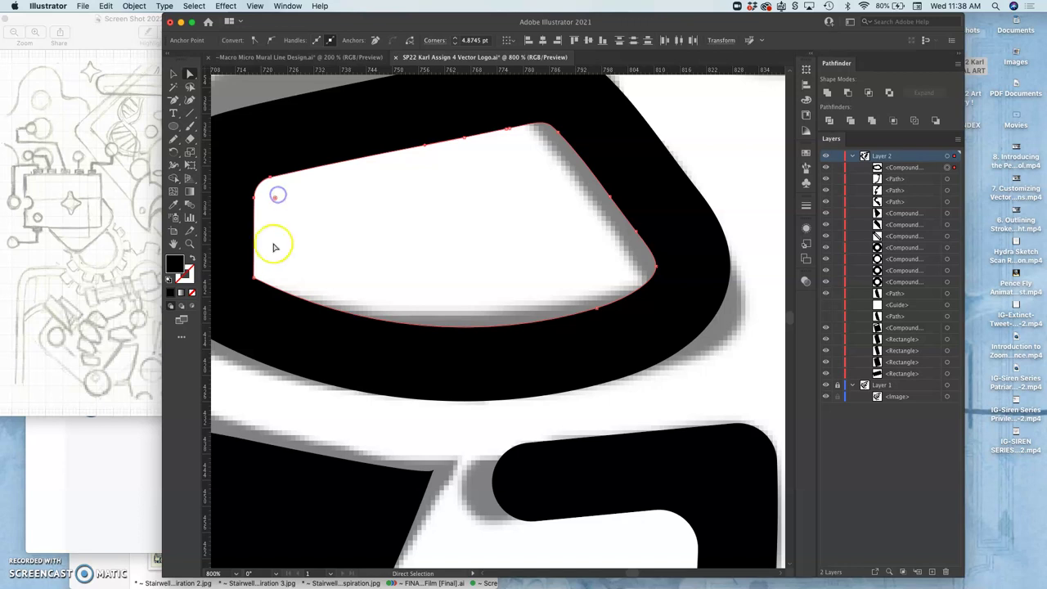
pyautogui.click(264, 271)
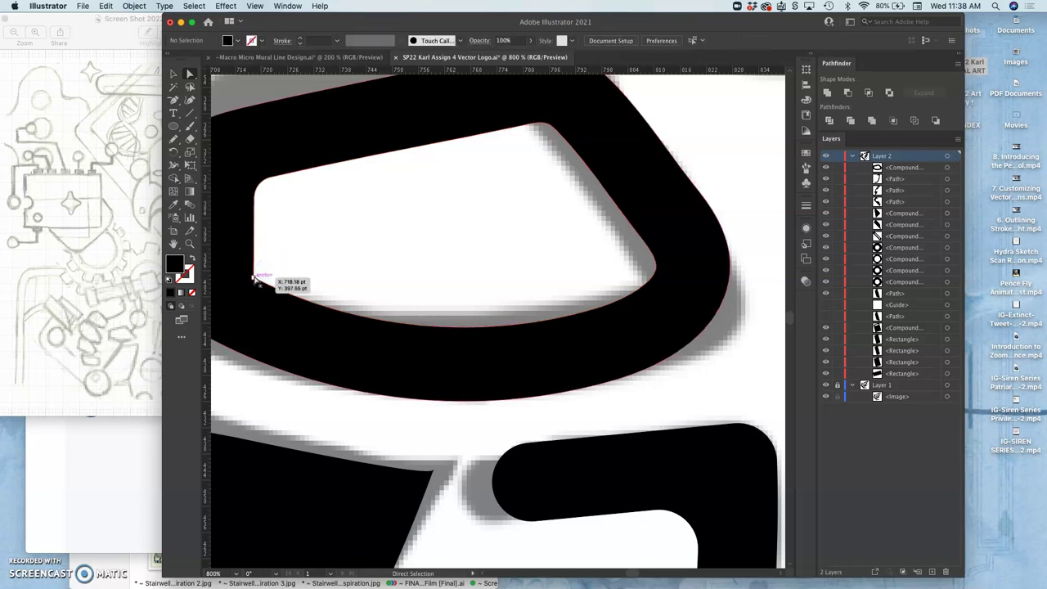
pyautogui.click(257, 276)
pyautogui.moveTo(262, 275); pyautogui.dragTo(295, 261)
pyautogui.click(420, 261)
pyautogui.click(498, 280)
pyautogui.scroll(3, 499, 282)
pyautogui.hscroll(-3, 499, 281)
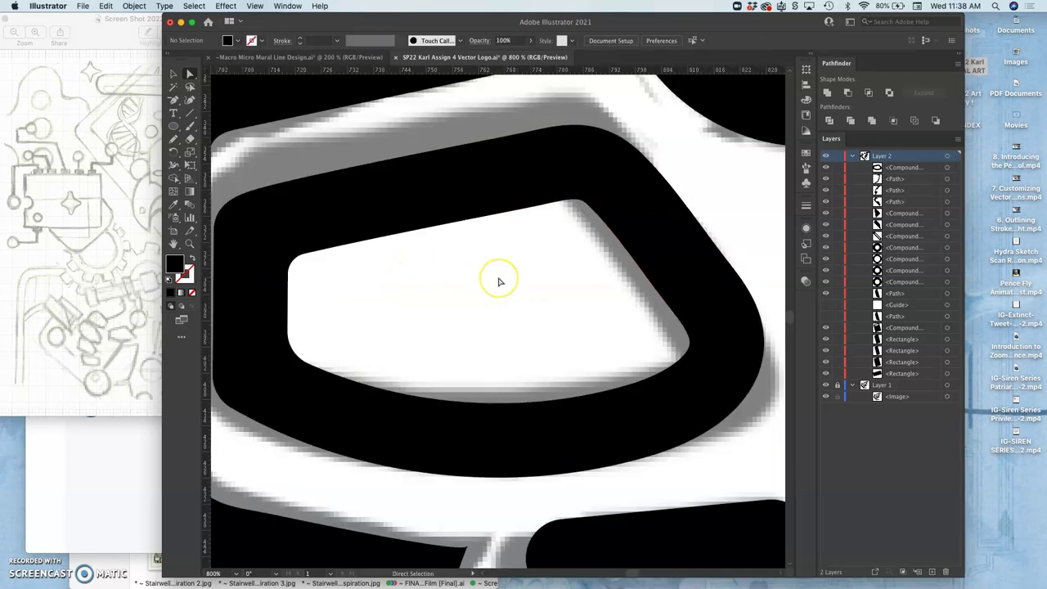
pyautogui.scroll(-6, 499, 281)
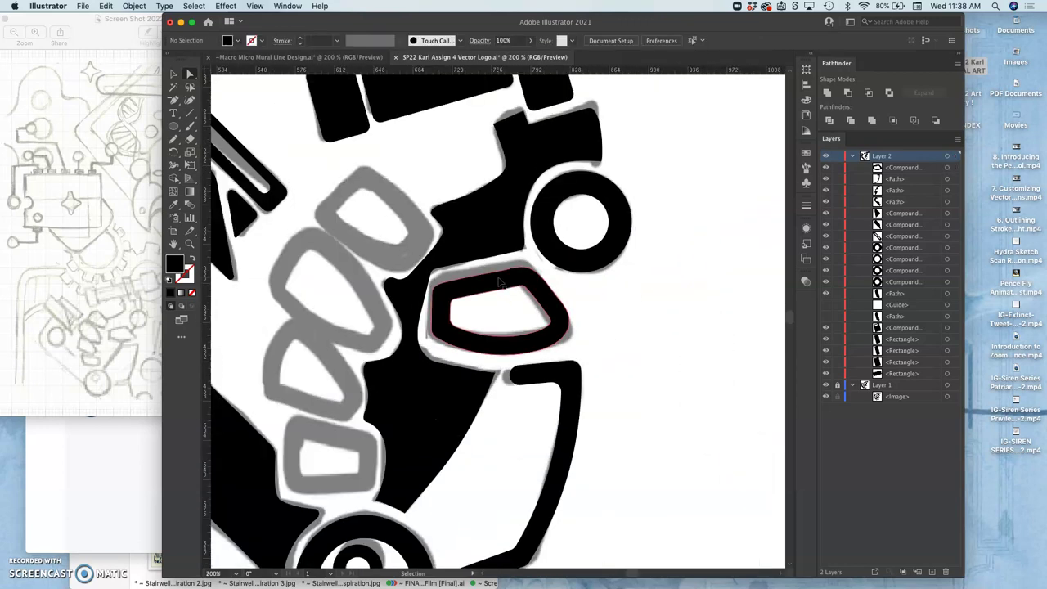
pyautogui.click(825, 385)
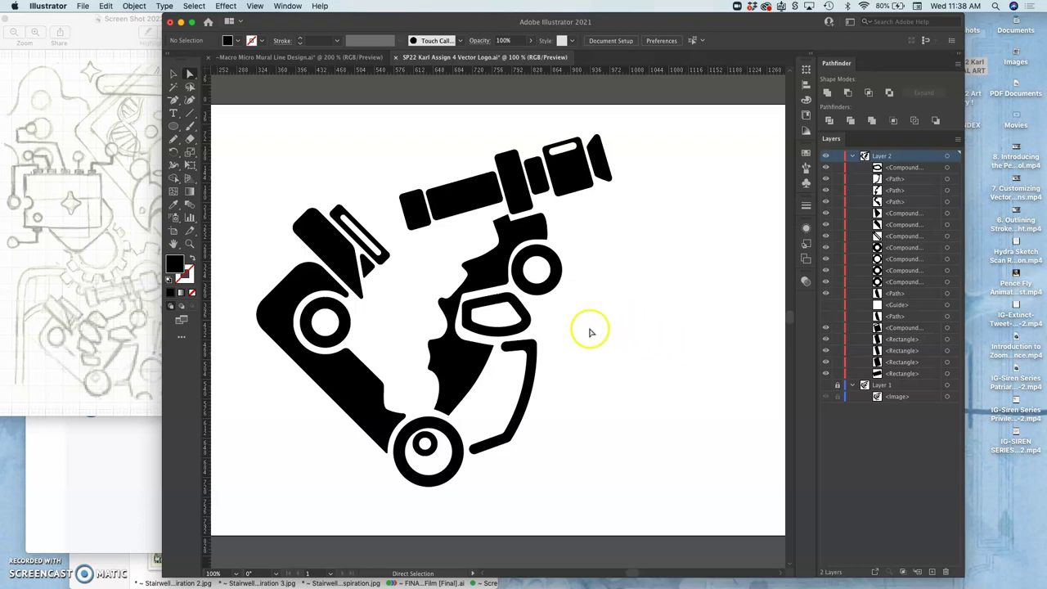
pyautogui.hscroll(-5, 561, 343)
pyautogui.scroll(-2, 561, 343)
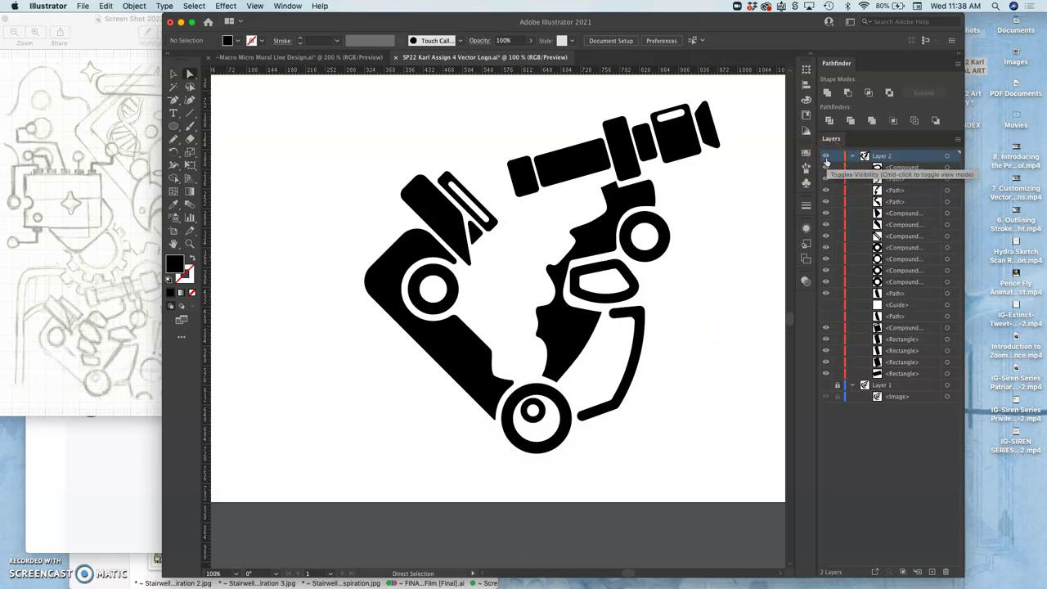
pyautogui.click(825, 156)
pyautogui.click(825, 156)
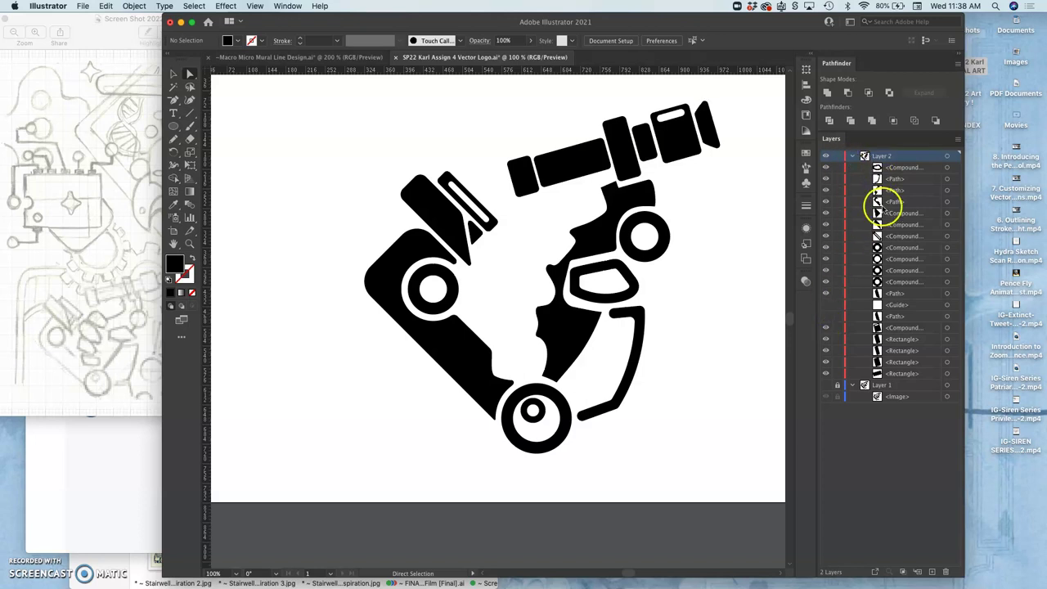
pyautogui.click(824, 388)
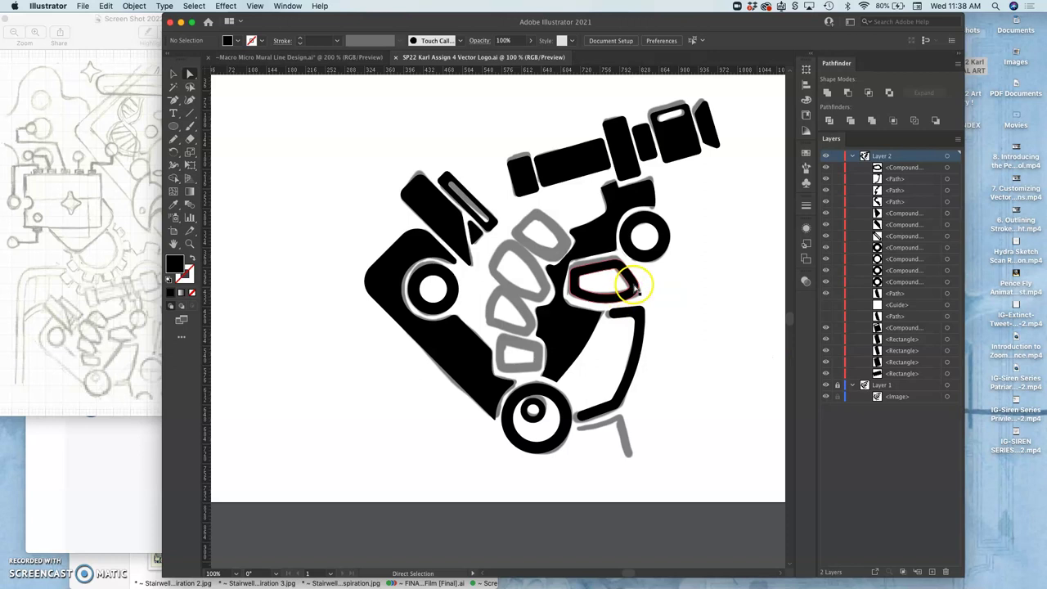
# Trace the next finger over the grey sketch with the Pencil tool.
pyautogui.click(636, 288)
pyautogui.scroll(2, 635, 290)
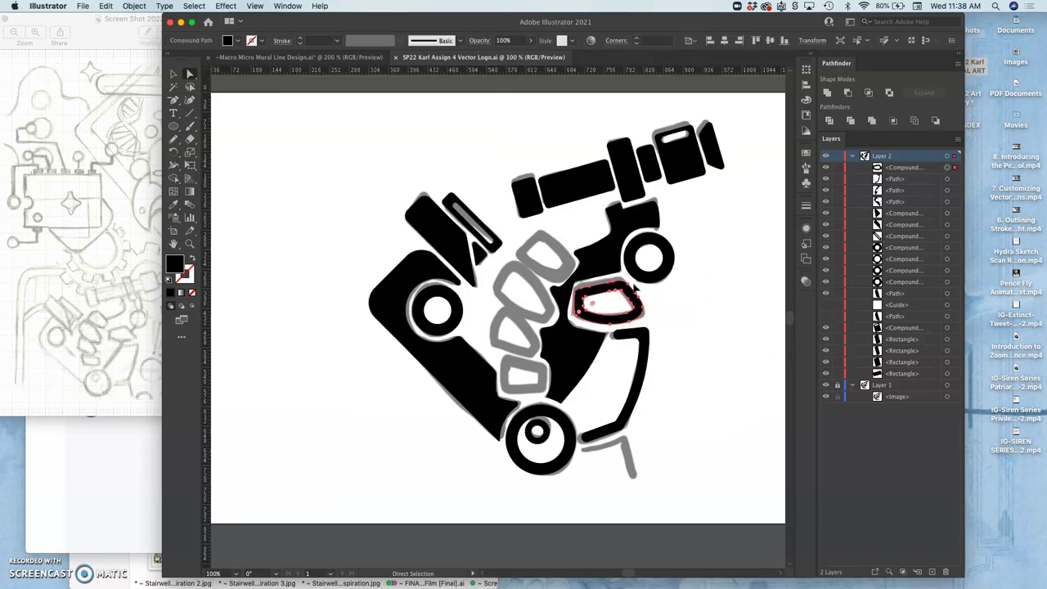
pyautogui.press('super+equal')
pyautogui.press('super+equal')
pyautogui.press('super+equal')
pyautogui.press('a')
pyautogui.click(511, 283)
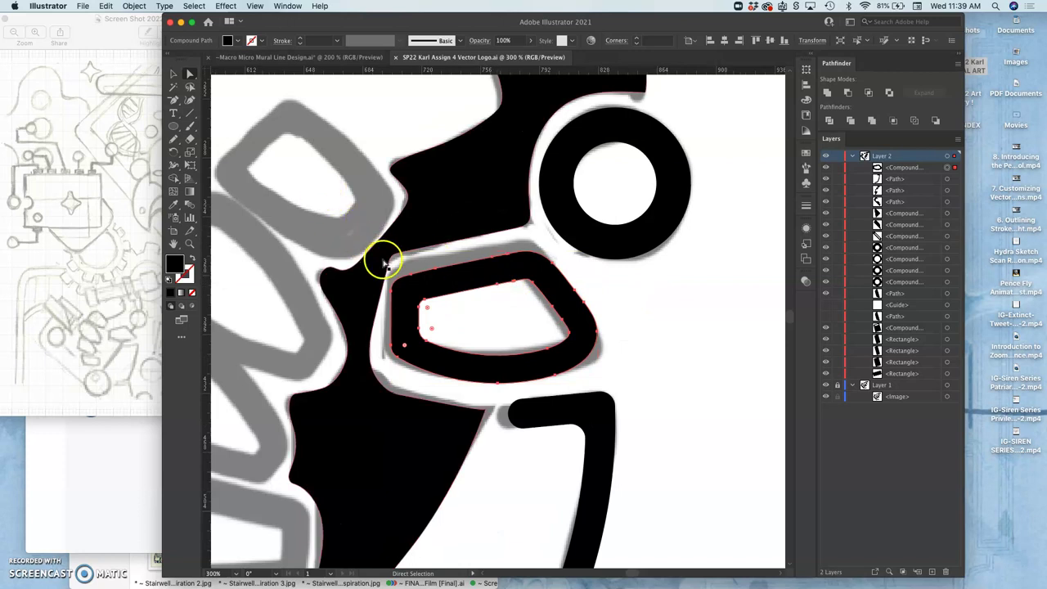
pyautogui.click(172, 140)
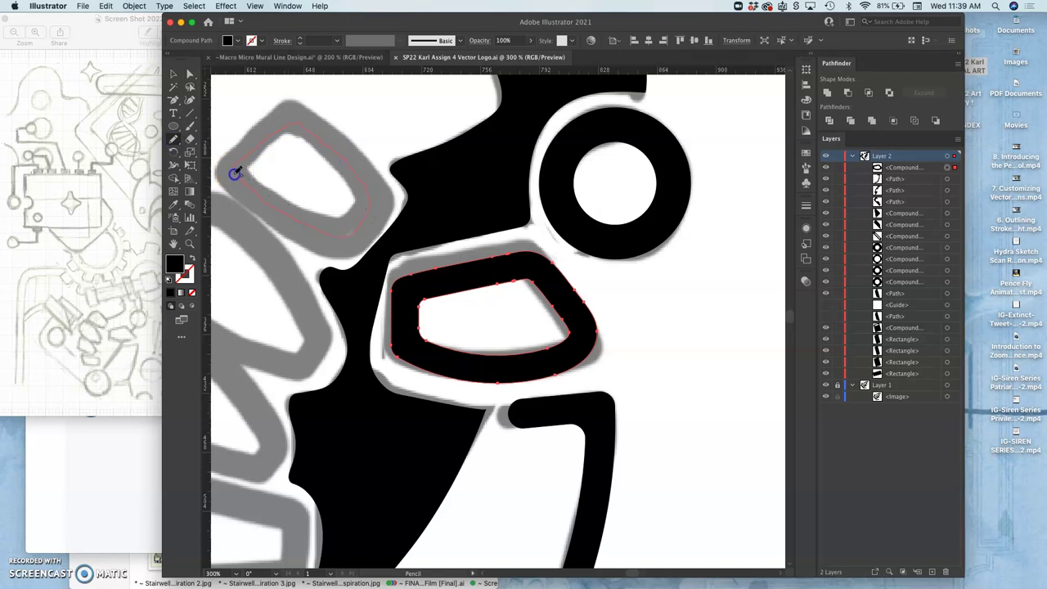
pyautogui.moveTo(235, 171); pyautogui.dragTo(236, 170)
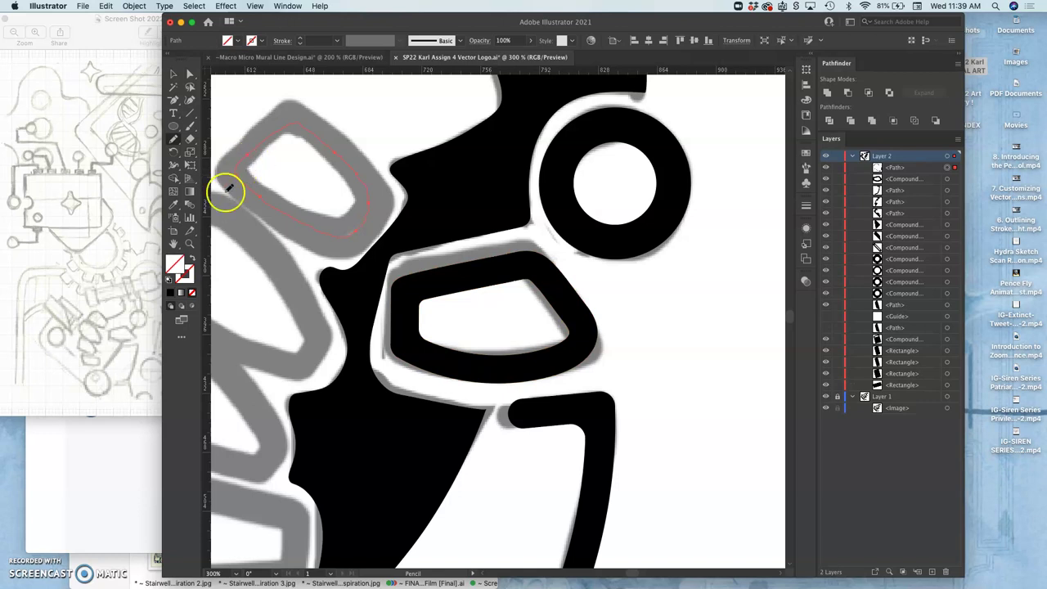
# Remove the pencil path's fill and thicken its black stroke to 17 pt.
pyautogui.click(169, 280)
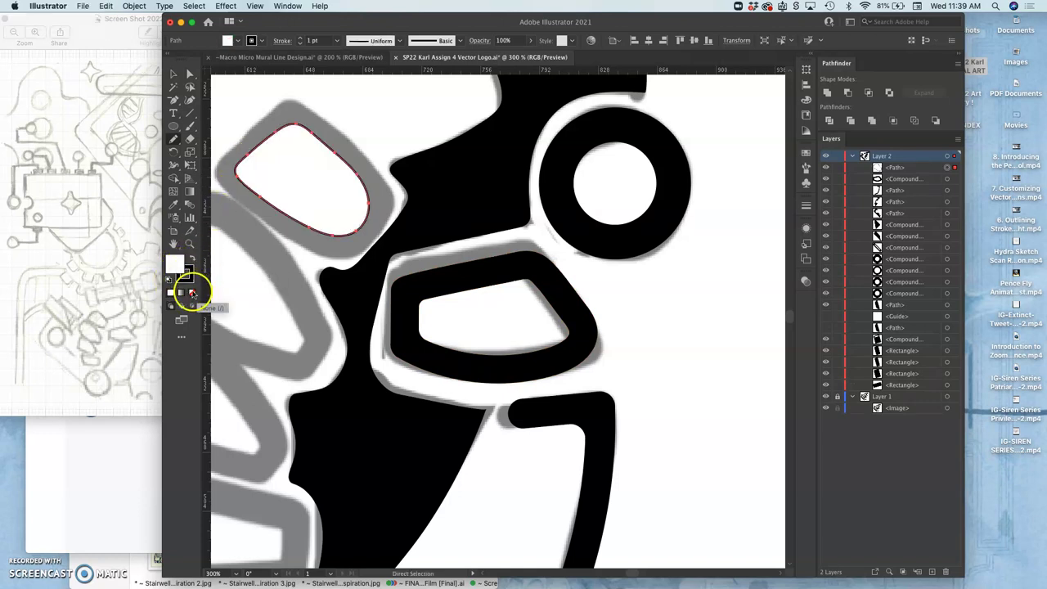
pyautogui.click(192, 293)
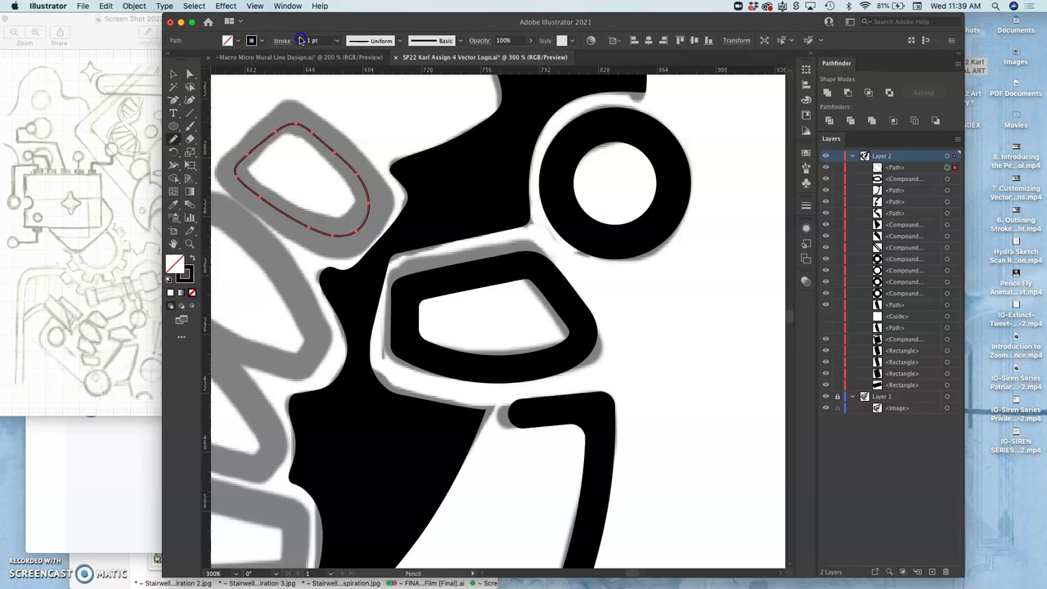
pyautogui.moveTo(301, 40); pyautogui.dragTo(301, 40)
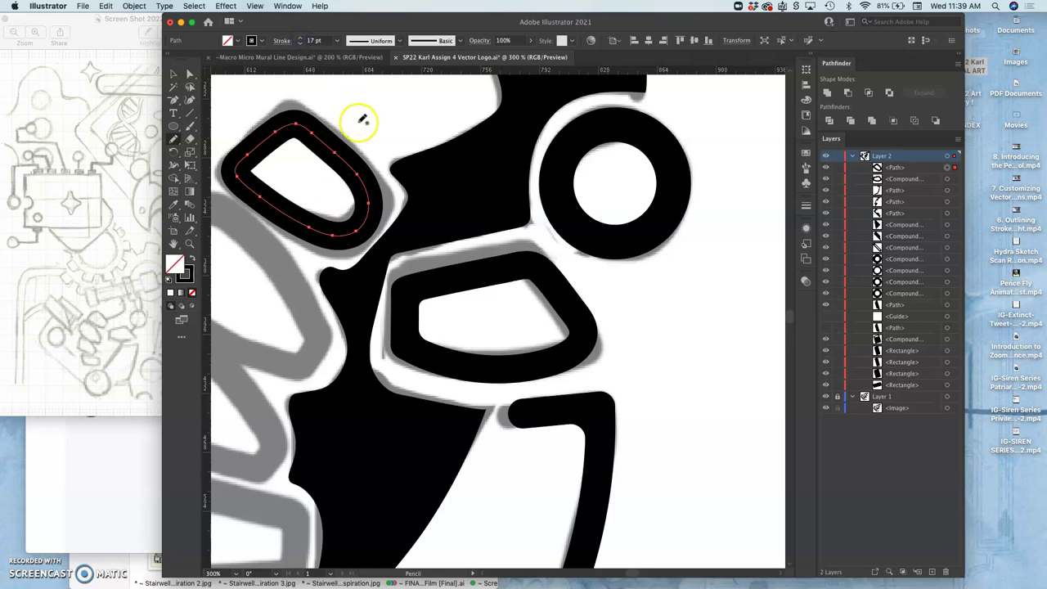
# Stretch the finger outline taller to fit the grey sketch shape.
pyautogui.click(172, 76)
pyautogui.click(172, 75)
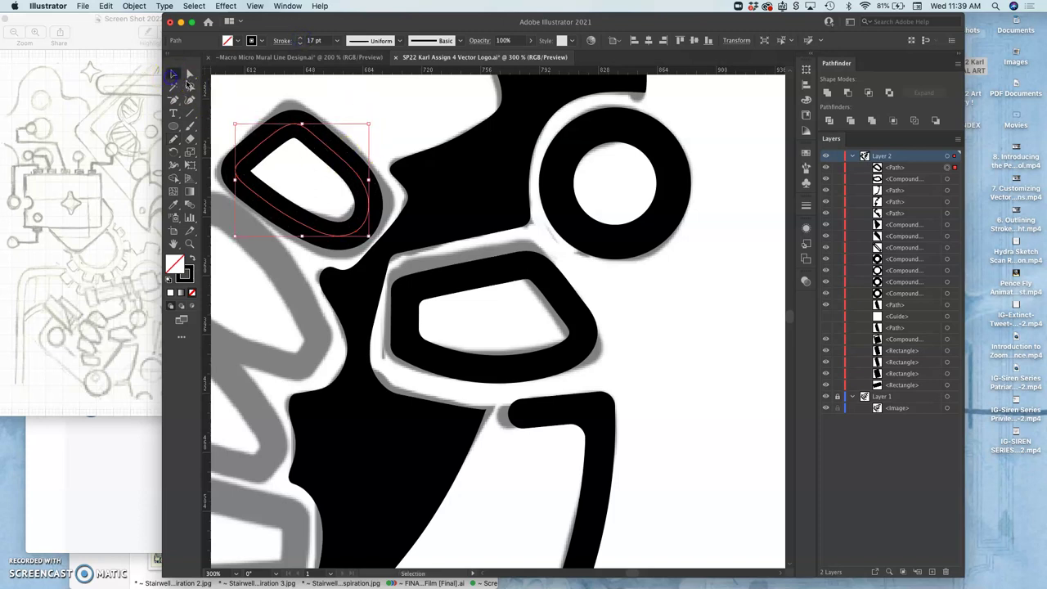
pyautogui.moveTo(302, 124); pyautogui.dragTo(298, 111)
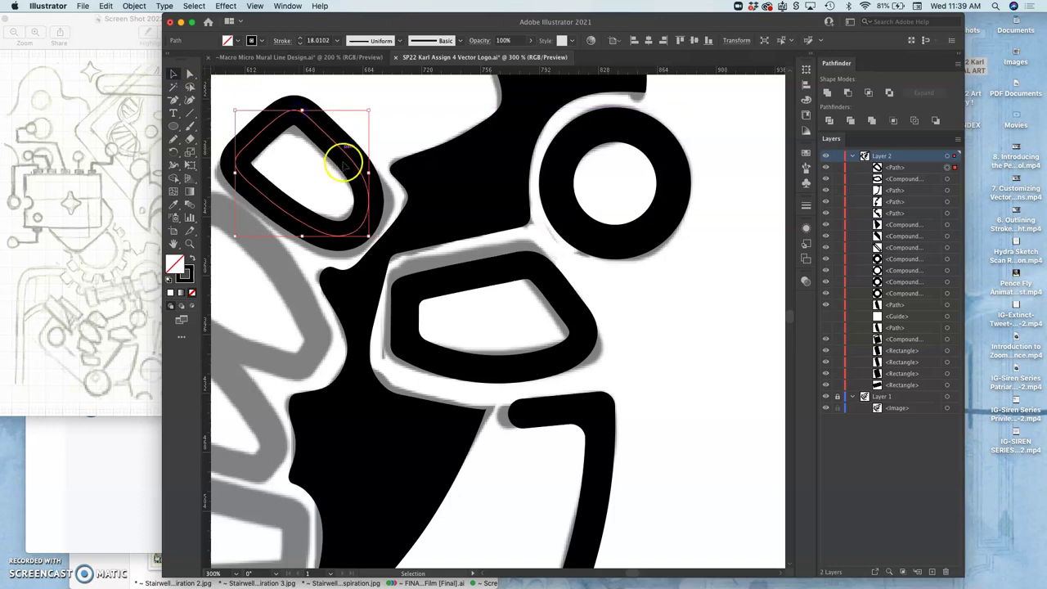
pyautogui.moveTo(370, 110); pyautogui.dragTo(368, 116)
pyautogui.hscroll(-5, 409, 200)
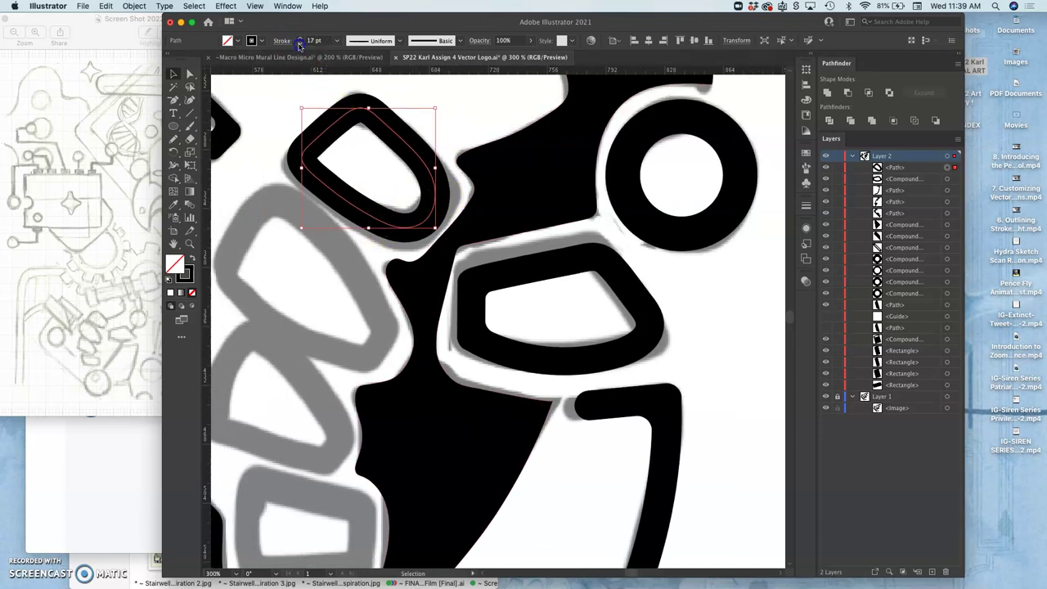
# Convert the top finger's stroke to a filled shape via Object > Path > Outline Stroke.
pyautogui.click(300, 46)
pyautogui.click(344, 138)
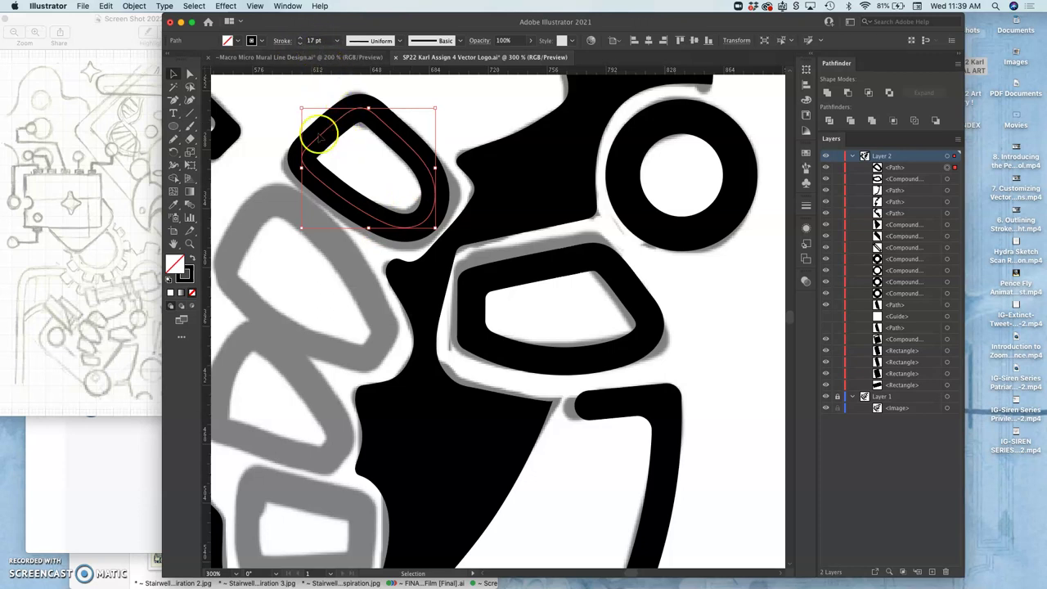
pyautogui.click(132, 7)
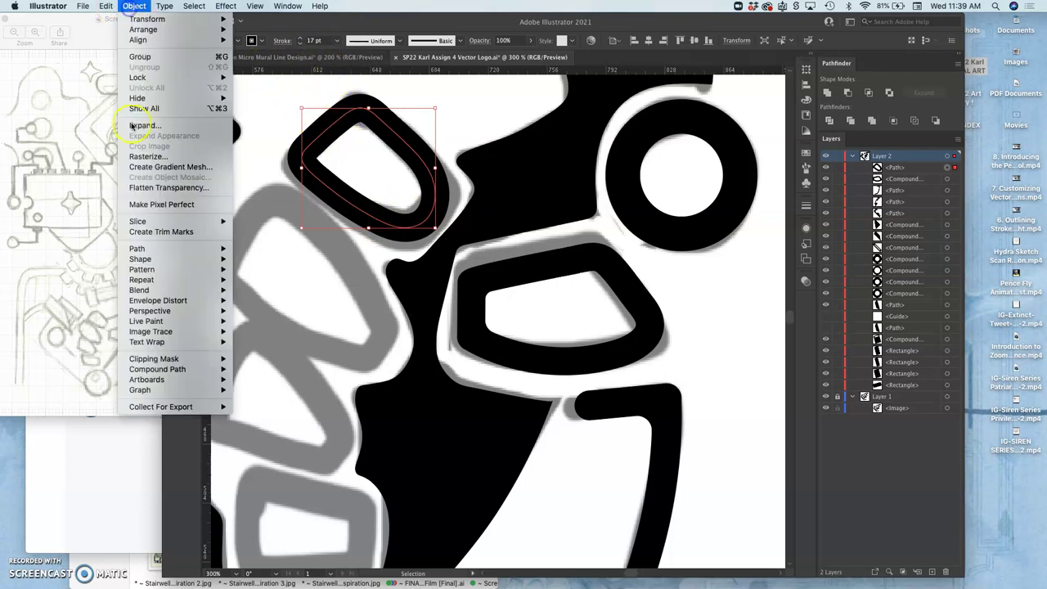
pyautogui.moveTo(204, 248)
pyautogui.click(270, 278)
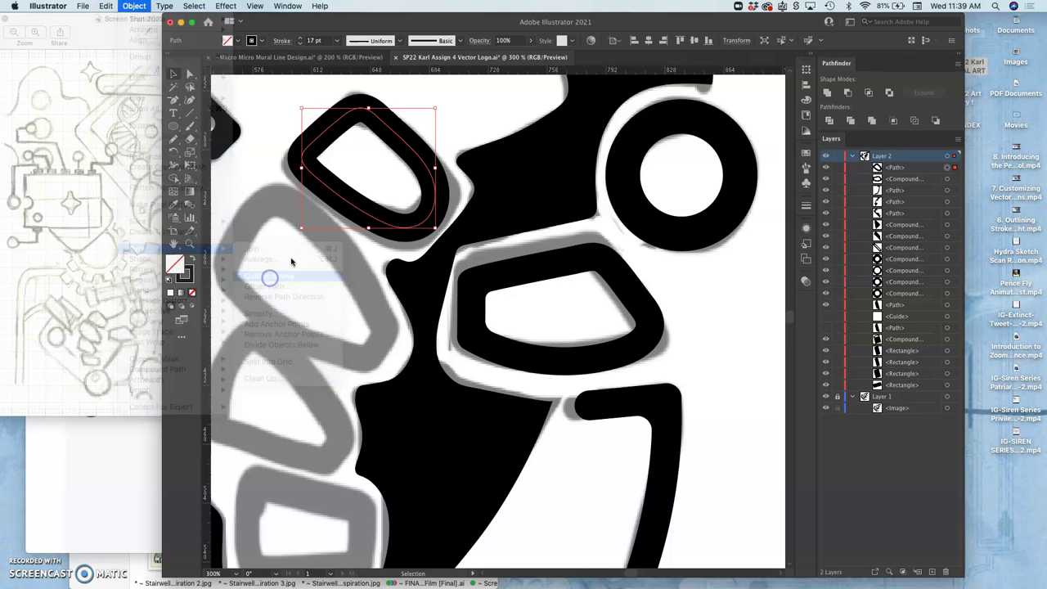
pyautogui.click(396, 256)
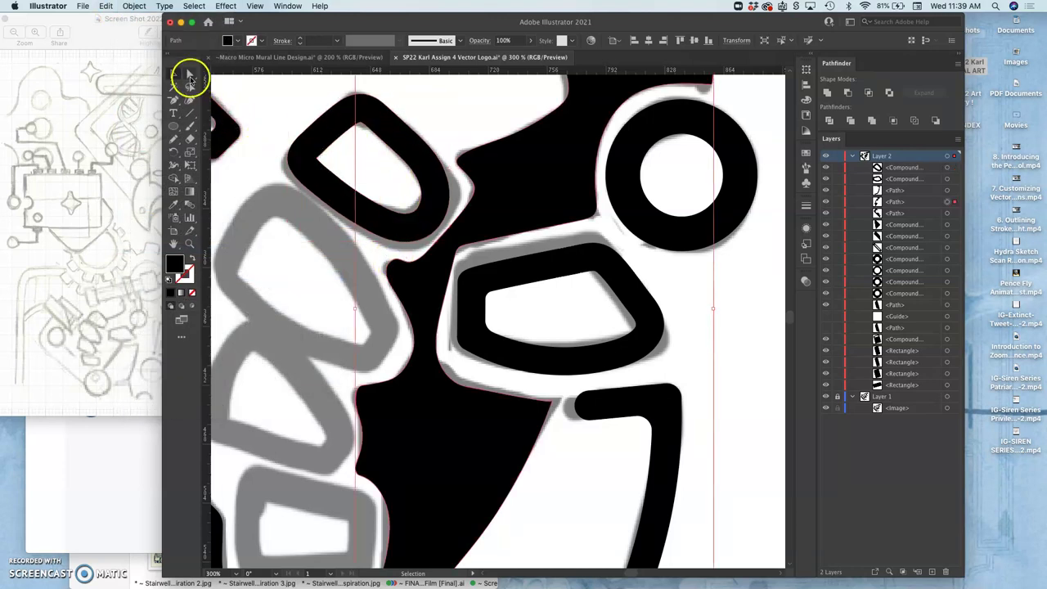
# Round the finger's sharp inner corner to about 3.8 pt.
pyautogui.click(190, 75)
pyautogui.click(318, 158)
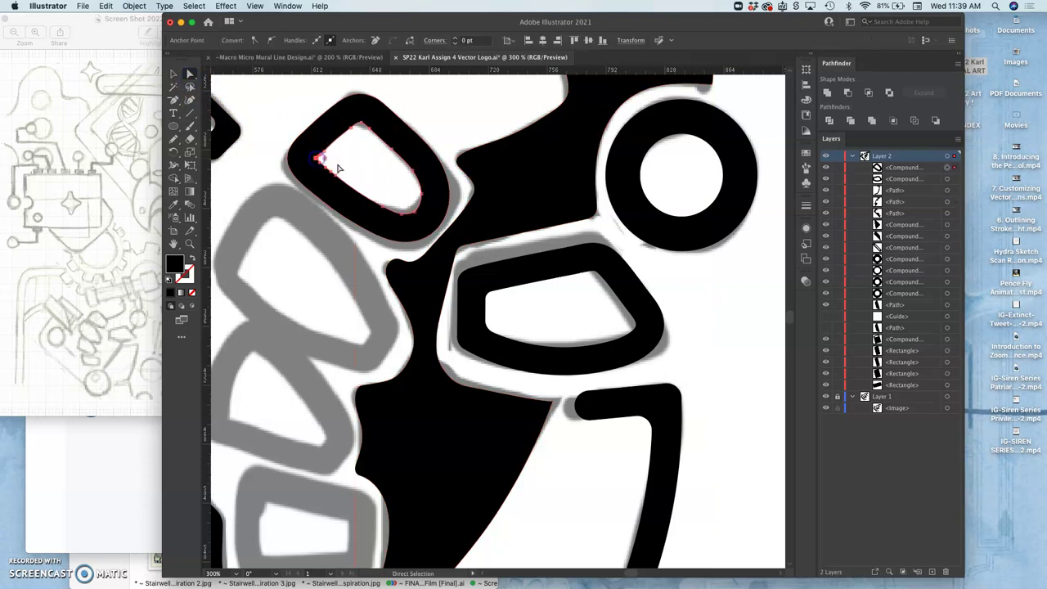
pyautogui.press('super+equal')
pyautogui.press('super+equal')
pyautogui.press('super+equal')
pyautogui.press('super+equal')
pyautogui.press('super+equal')
pyautogui.press('super+equal')
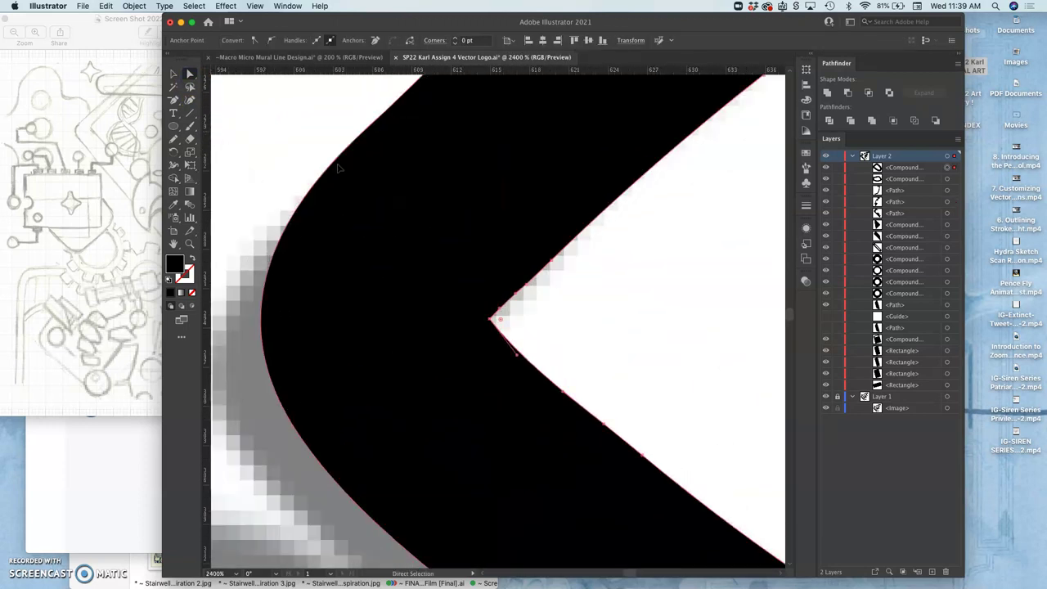
pyautogui.click(493, 319)
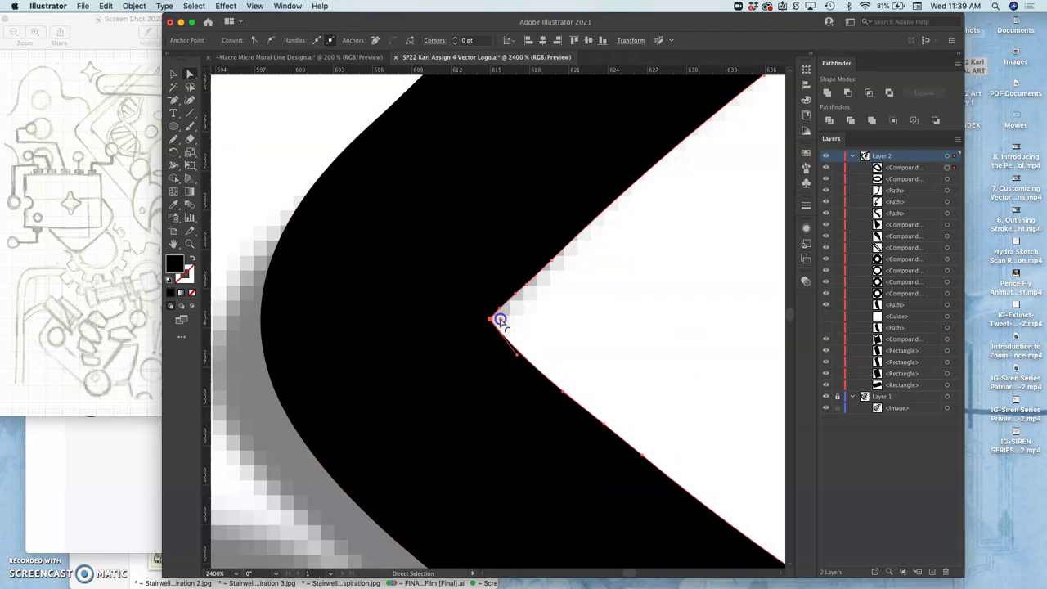
pyautogui.moveTo(500, 320); pyautogui.dragTo(582, 344)
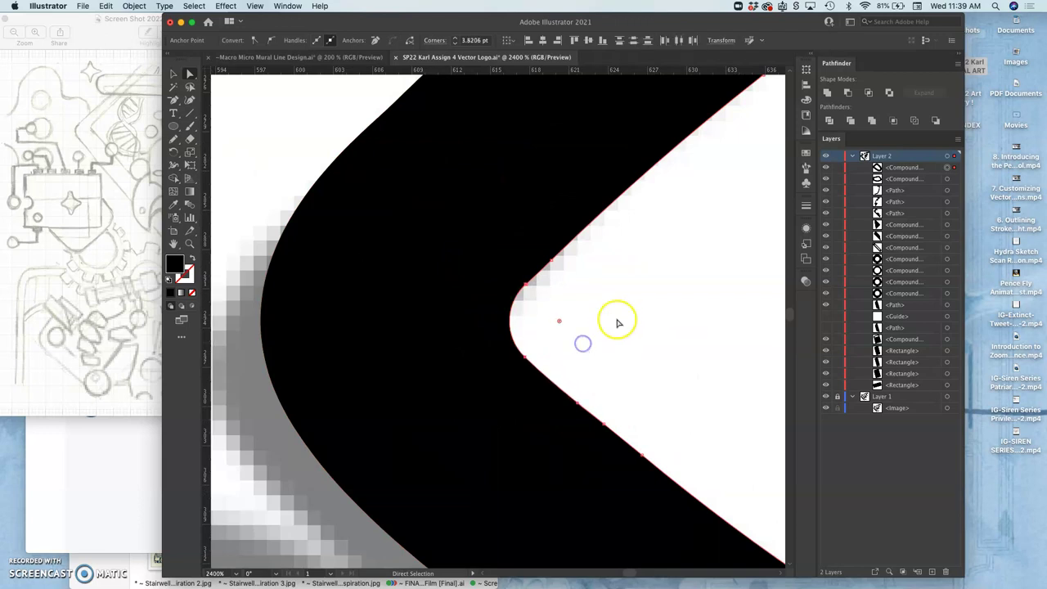
pyautogui.hscroll(10, 617, 323)
pyautogui.scroll(5, 618, 323)
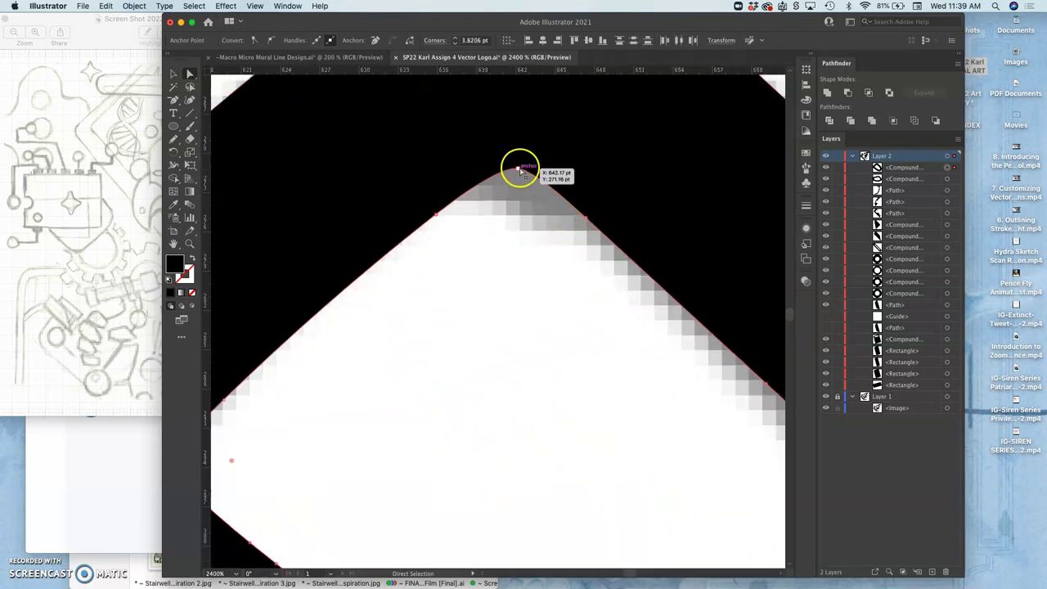
pyautogui.click(513, 198)
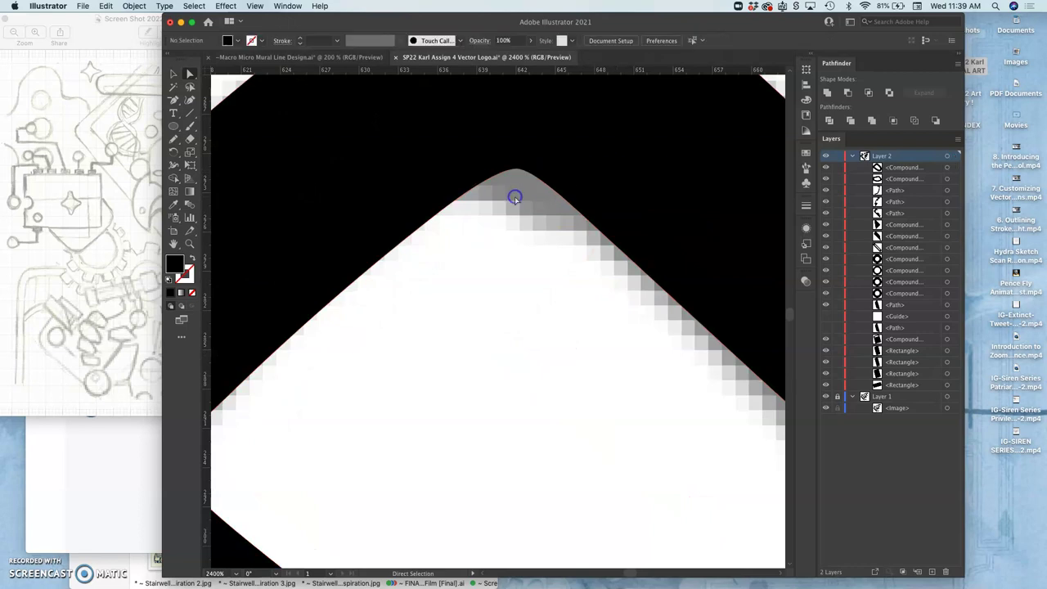
# Smooth the rounded top corner's curve by adjusting its handle, then view the whole logo.
pyautogui.click(517, 168)
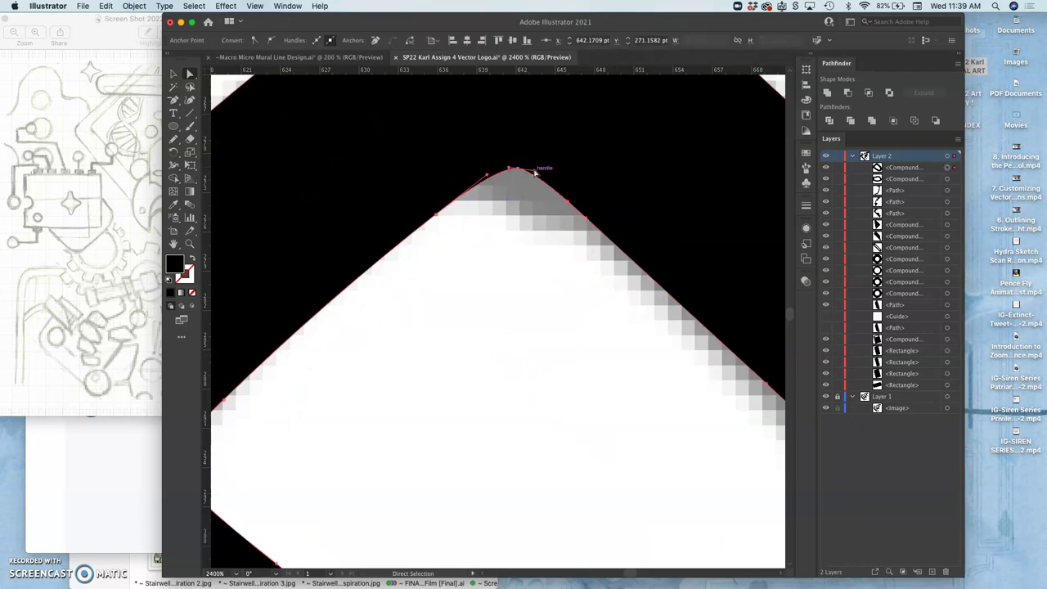
pyautogui.moveTo(536, 172); pyautogui.dragTo(489, 168)
pyautogui.click(504, 225)
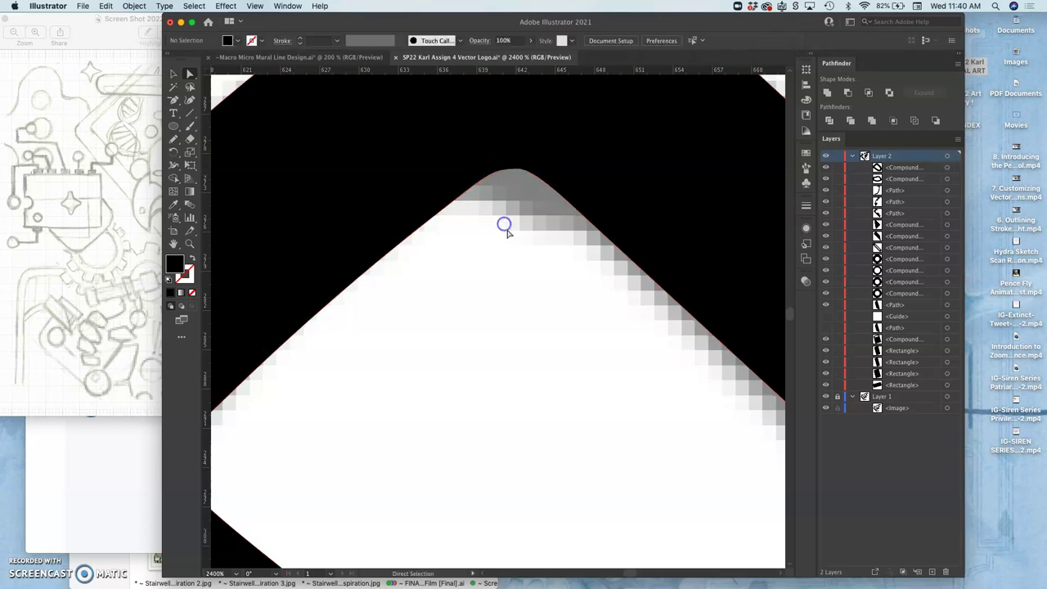
pyautogui.hscroll(10, 520, 276)
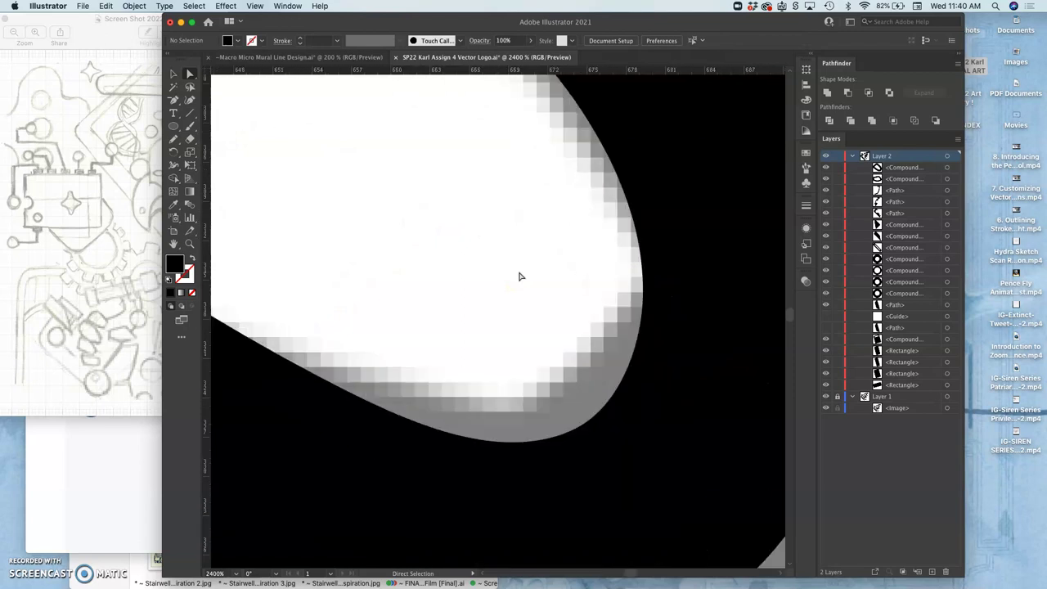
pyautogui.hscroll(-10, 519, 277)
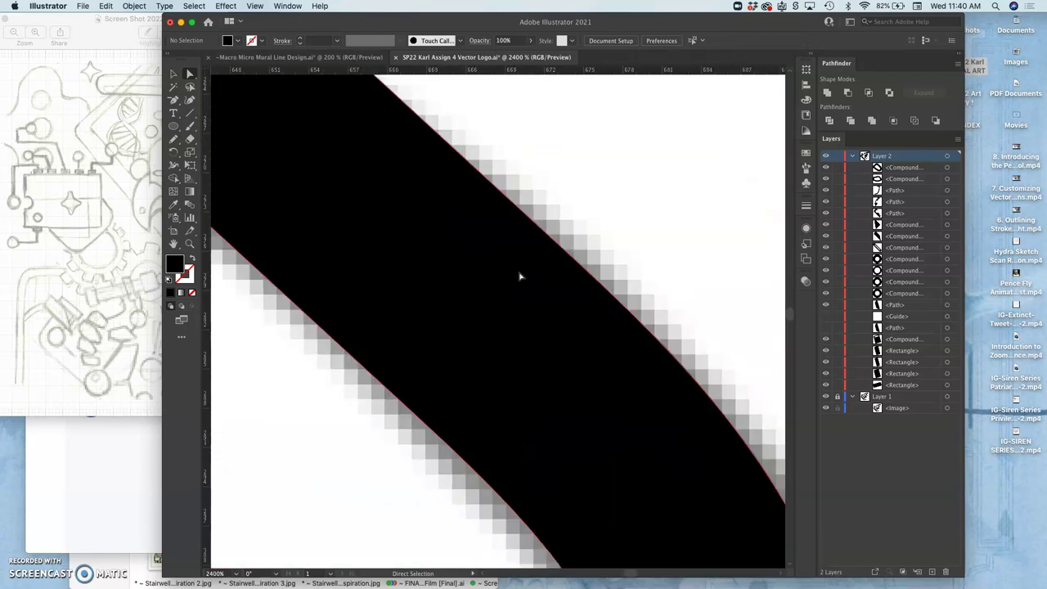
pyautogui.scroll(-15, 520, 277)
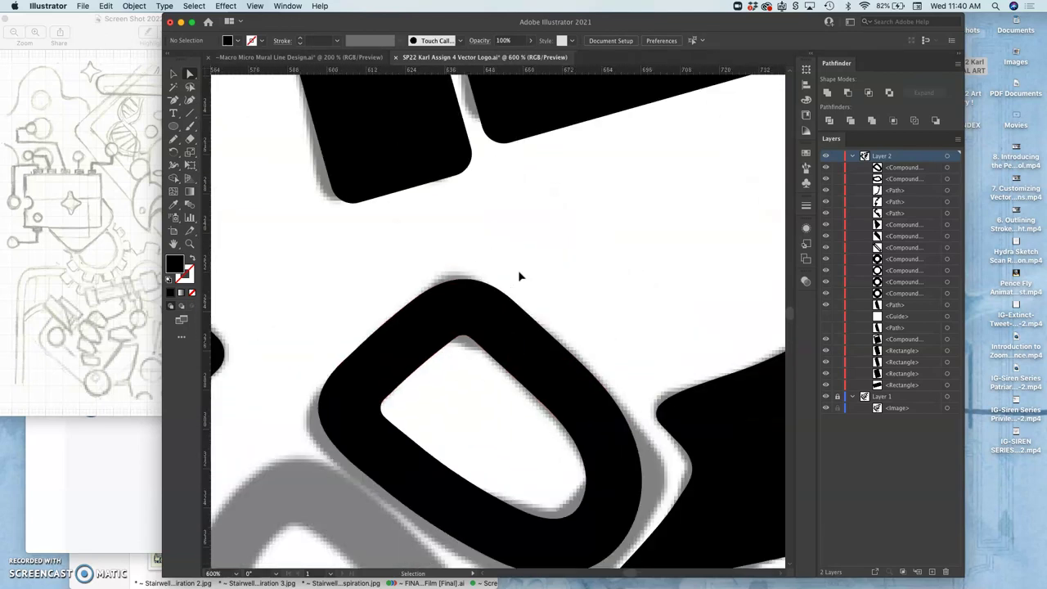
pyautogui.scroll(-3, 518, 277)
pyautogui.press('a')
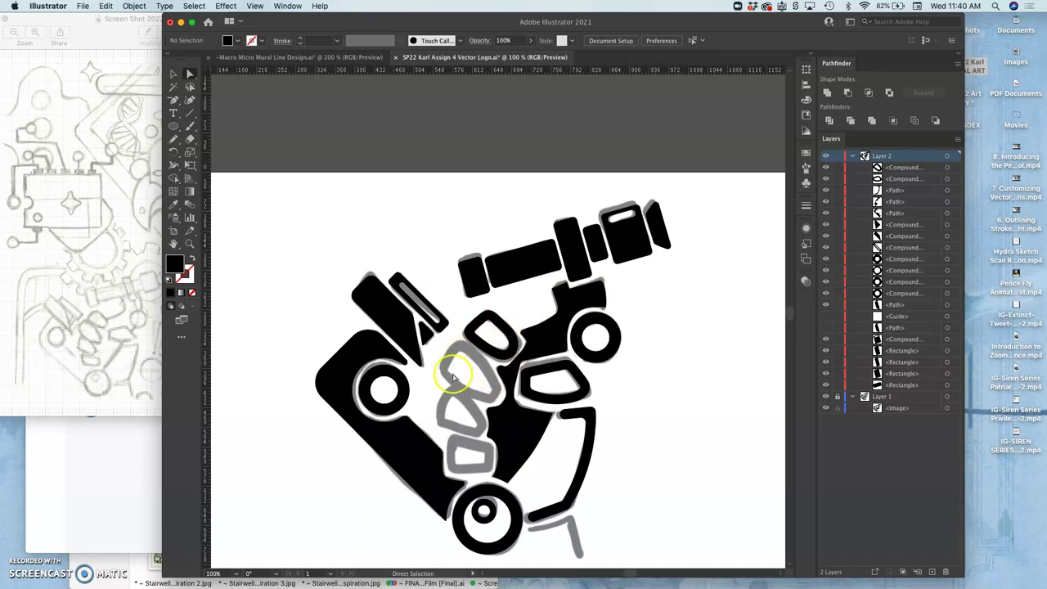
# Begin a Pencil trace of the upper grey finger, then undo the stroke.
pyautogui.scroll(5, 497, 436)
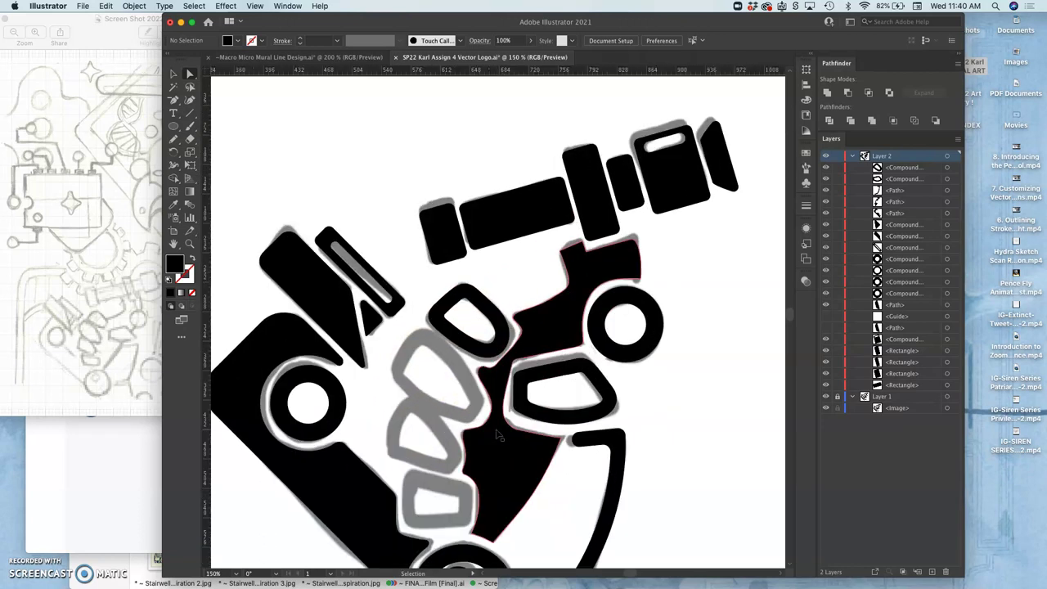
pyautogui.scroll(-3, 498, 436)
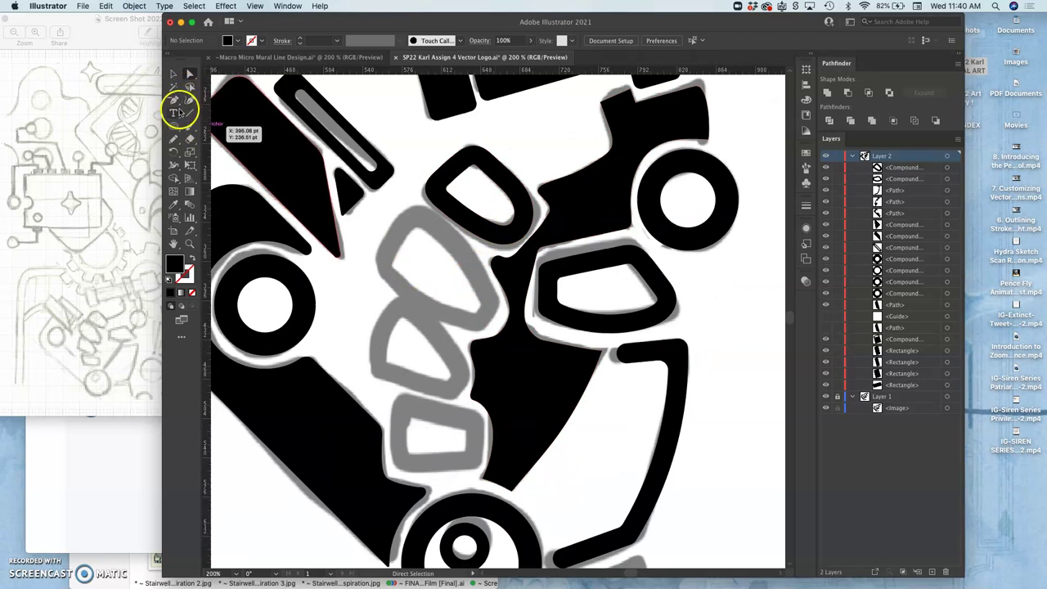
pyautogui.click(175, 139)
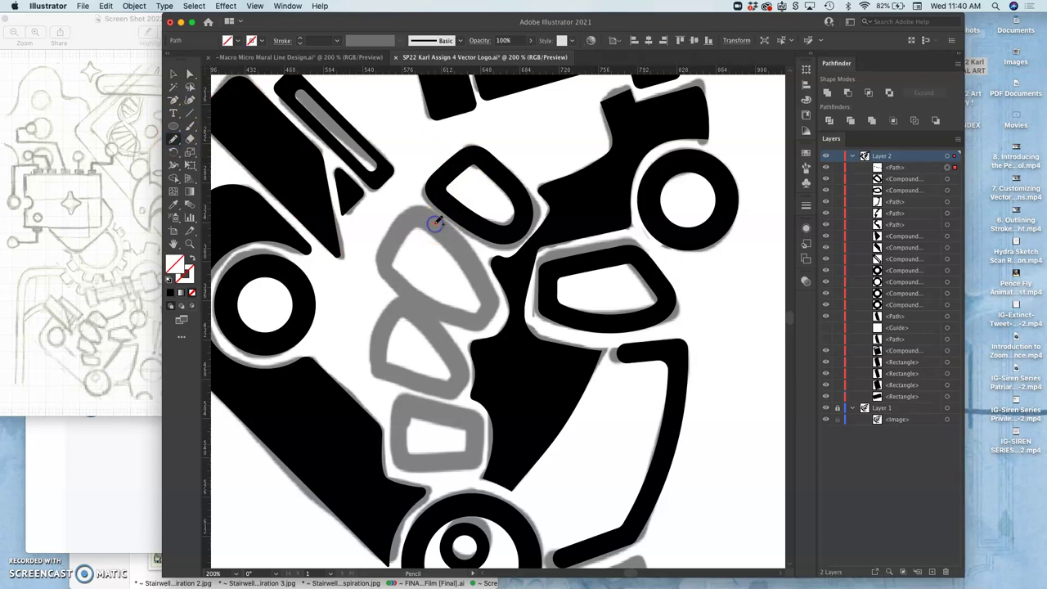
pyautogui.moveTo(433, 219); pyautogui.dragTo(494, 310)
pyautogui.click(500, 159)
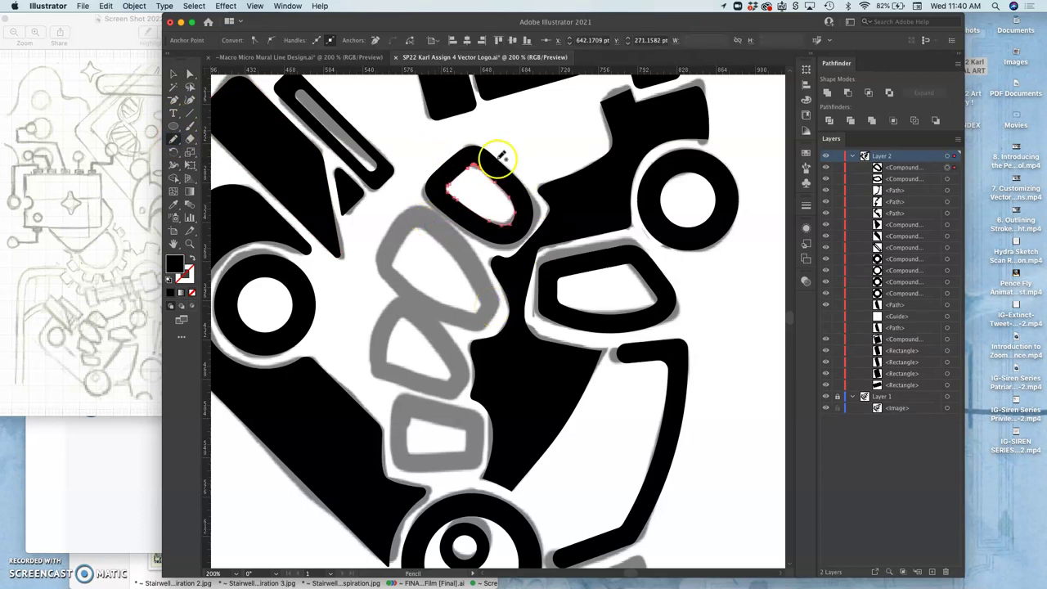
pyautogui.click(111, 6)
pyautogui.click(117, 29)
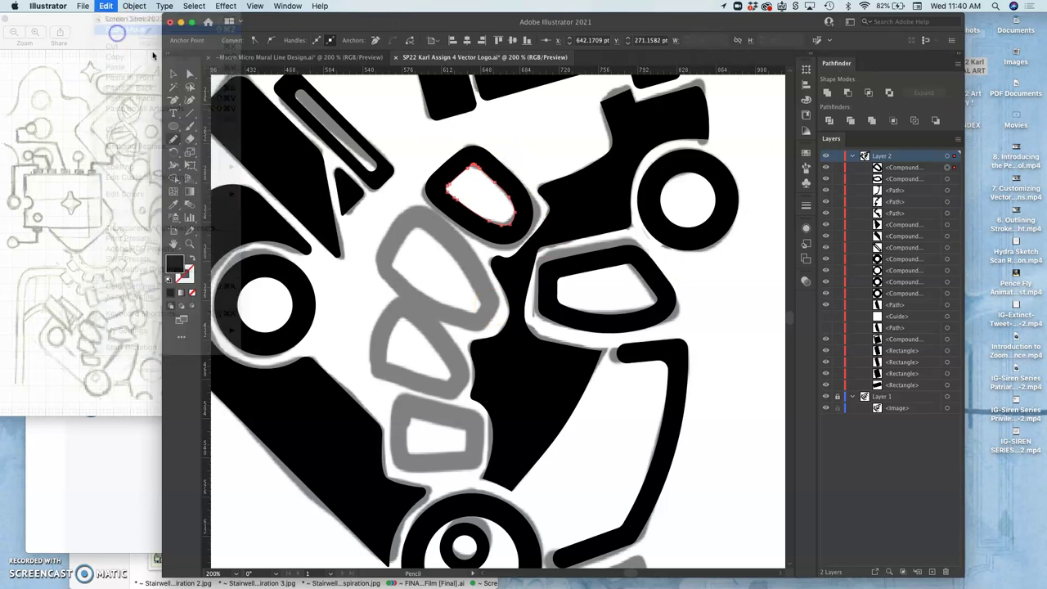
pyautogui.click(346, 193)
# Restore the pencil stroke and finish the outline around the upper grey finger.
pyautogui.press('a')
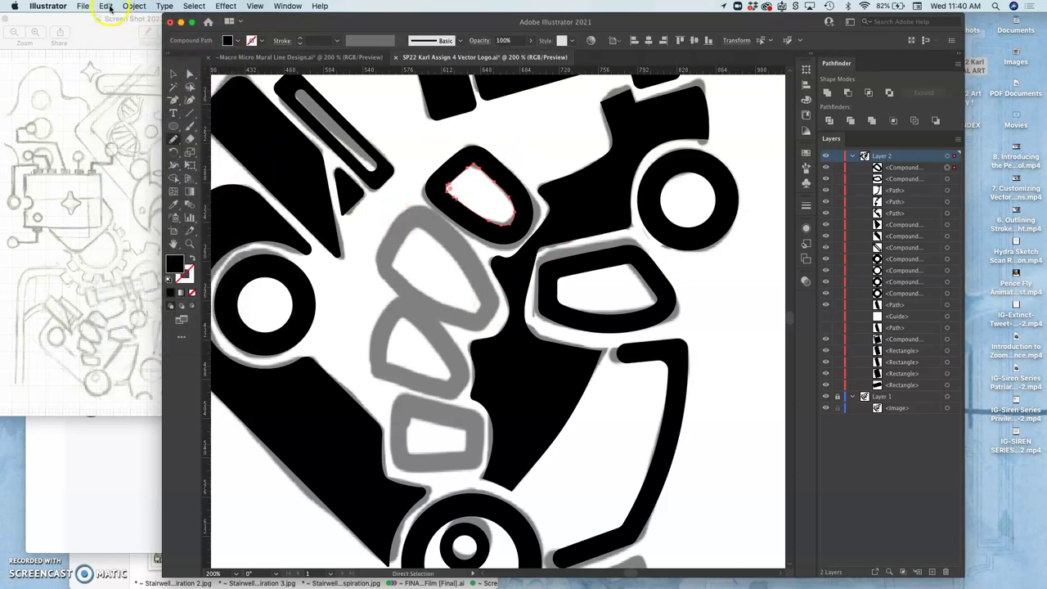
pyautogui.click(106, 7)
pyautogui.click(117, 29)
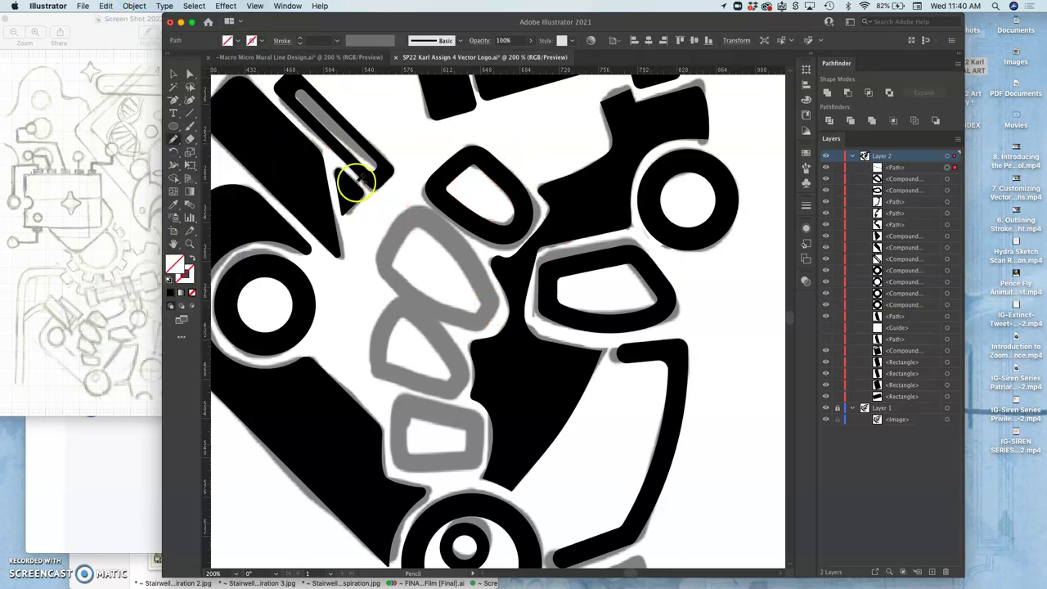
pyautogui.moveTo(497, 239); pyautogui.dragTo(493, 304)
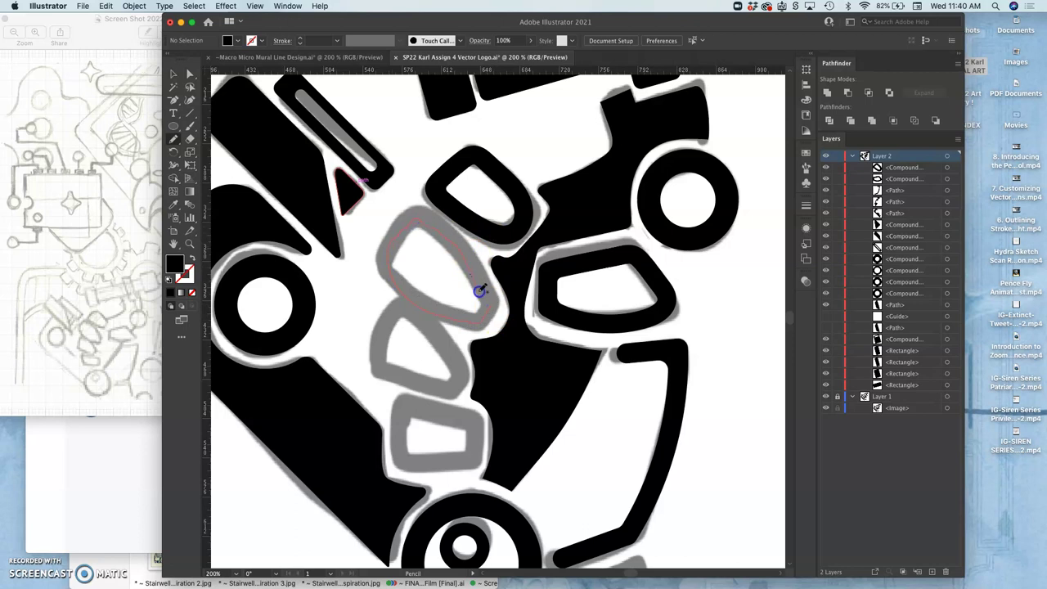
pyautogui.moveTo(488, 304); pyautogui.dragTo(489, 307)
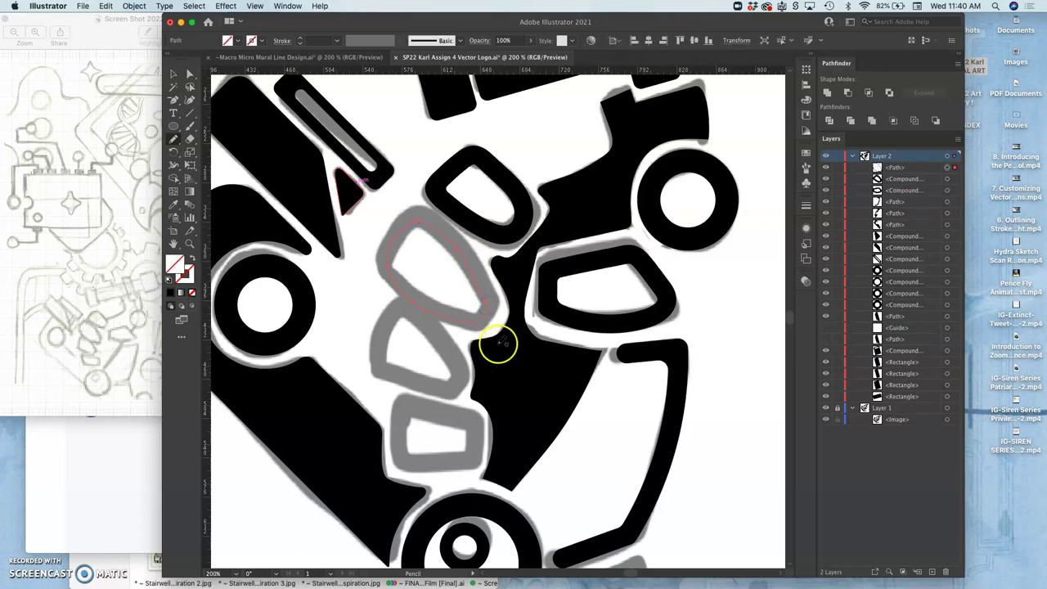
# Undo the pencil outline traced around the upper grey finger.
pyautogui.press('super+z')
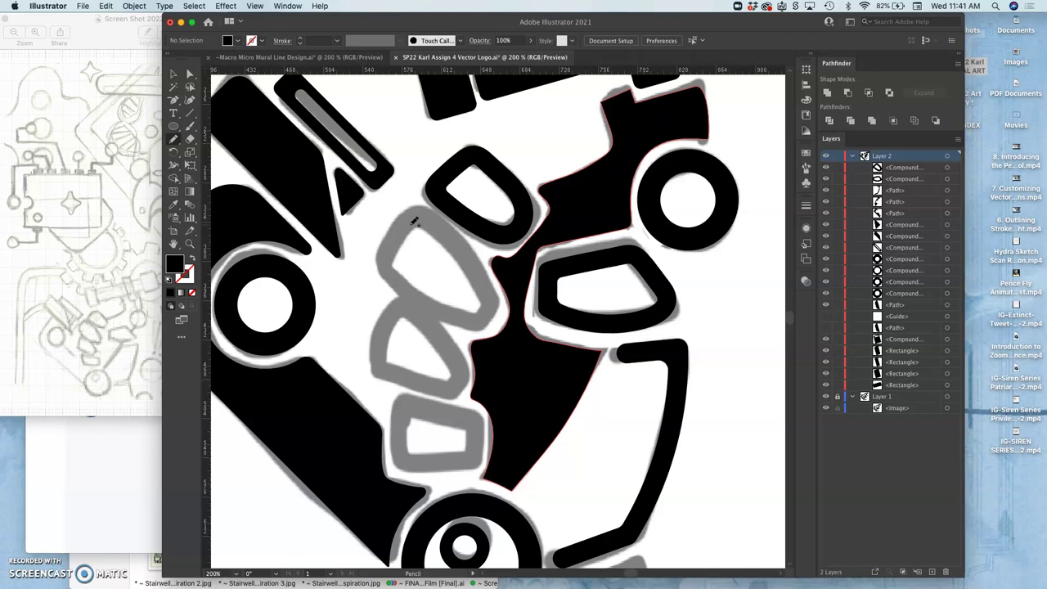
pyautogui.moveTo(413, 57); pyautogui.dragTo(315, 58)
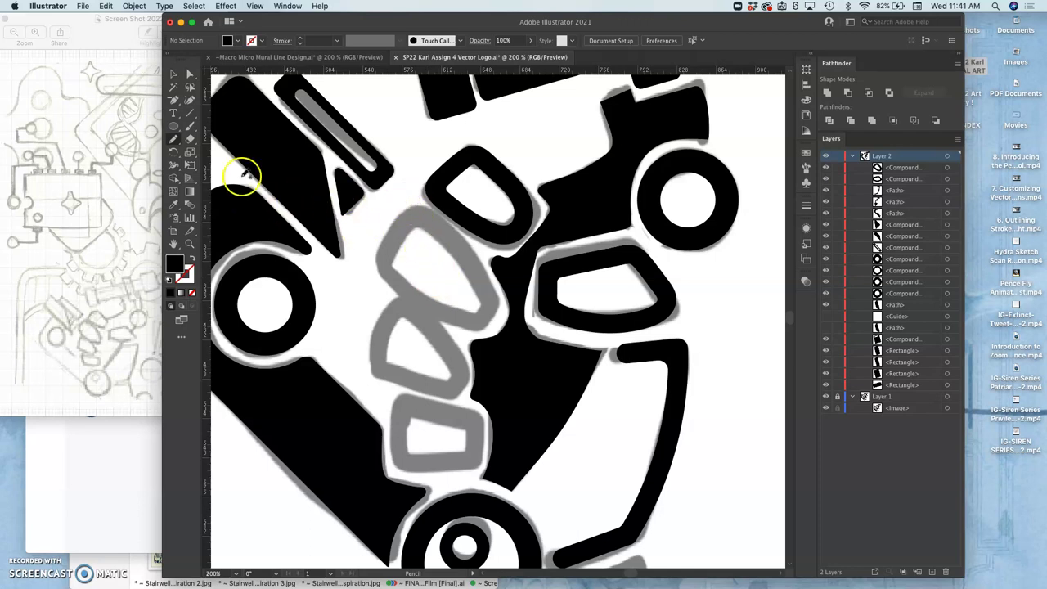
# Trace the upper grey finger with the Pencil and redraw its edges to fit.
pyautogui.doubleClick(174, 141)
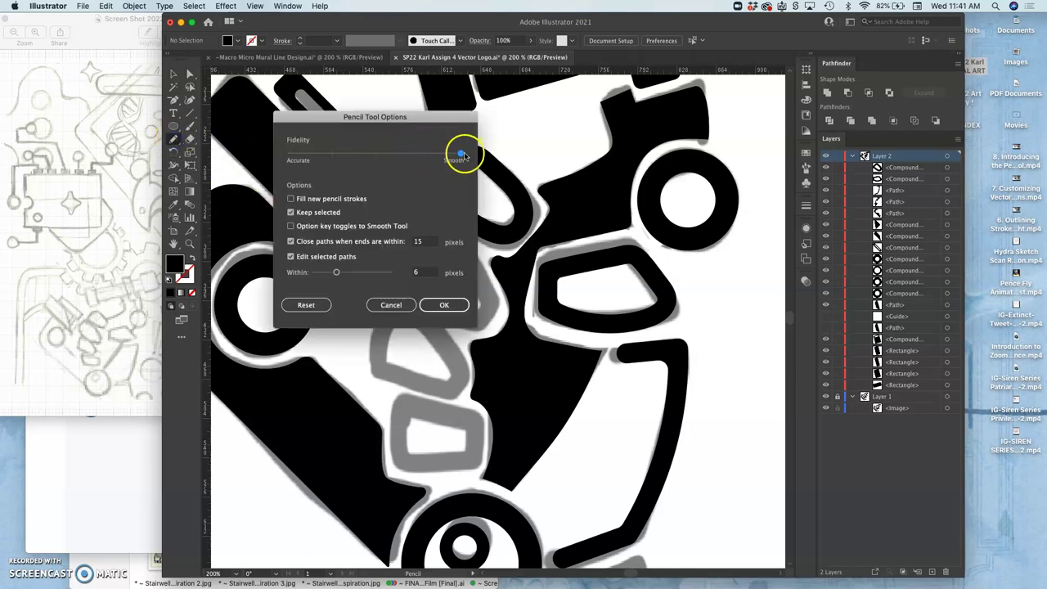
pyautogui.click(444, 304)
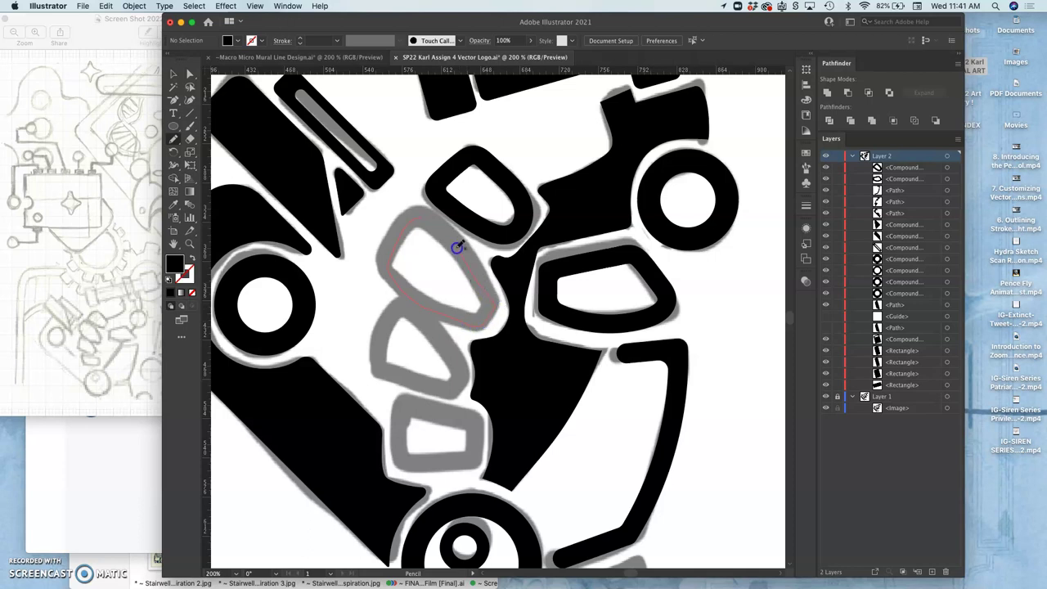
pyautogui.moveTo(422, 215)
pyautogui.mouseDown()
pyautogui.moveTo(479, 228)
pyautogui.moveTo(490, 286)
pyautogui.mouseUp()
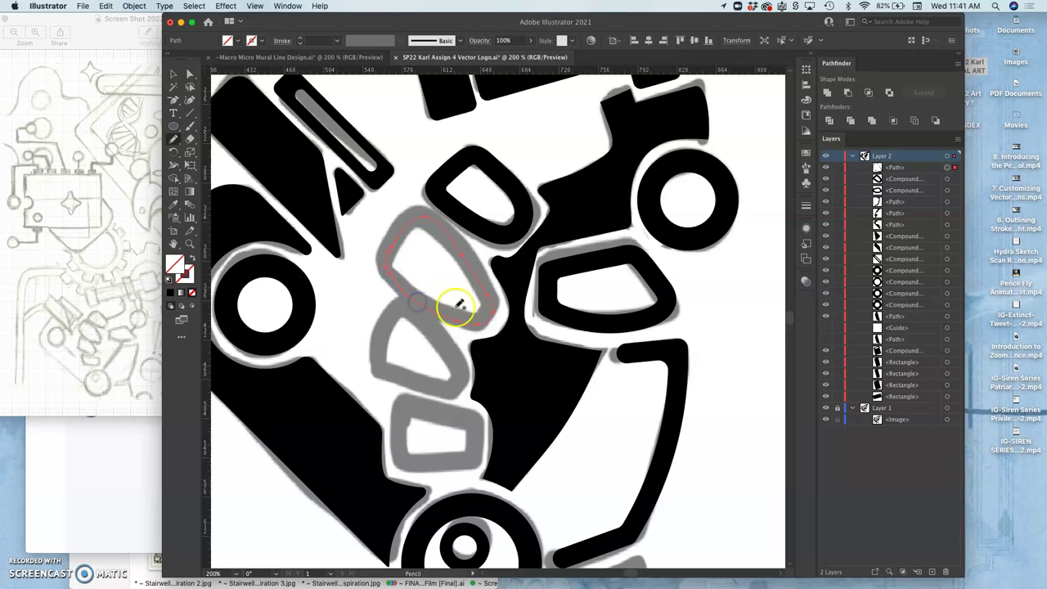
pyautogui.moveTo(426, 299)
pyautogui.mouseDown()
pyautogui.moveTo(483, 315)
pyautogui.moveTo(463, 320)
pyautogui.mouseUp()
pyautogui.moveTo(450, 346)
pyautogui.mouseDown()
pyautogui.moveTo(432, 227)
pyautogui.moveTo(418, 231)
pyautogui.moveTo(430, 294)
pyautogui.moveTo(463, 316)
pyautogui.moveTo(422, 261)
pyautogui.moveTo(490, 304)
pyautogui.moveTo(468, 279)
pyautogui.moveTo(458, 231)
pyautogui.moveTo(409, 226)
pyautogui.mouseUp()
pyautogui.moveTo(488, 317)
pyautogui.mouseDown()
pyautogui.moveTo(465, 366)
pyautogui.moveTo(474, 293)
pyautogui.moveTo(395, 273)
pyautogui.moveTo(395, 242)
pyautogui.mouseUp()
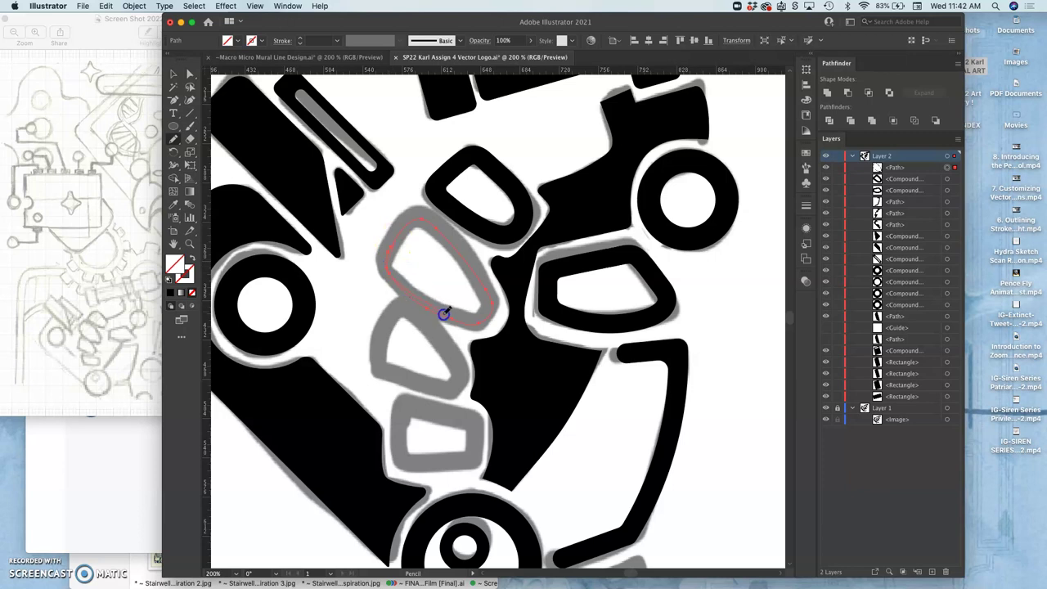
pyautogui.moveTo(463, 324)
pyautogui.mouseDown()
pyautogui.moveTo(507, 299)
pyautogui.moveTo(498, 322)
pyautogui.moveTo(453, 325)
pyautogui.moveTo(447, 318)
pyautogui.moveTo(484, 321)
pyautogui.moveTo(504, 306)
pyautogui.moveTo(458, 270)
pyautogui.mouseUp()
pyautogui.keyDown('shift'); pyautogui.keyDown('super'); pyautogui.click(215, 281); pyautogui.keyUp('super'); pyautogui.keyUp('shift')
# Give the path no fill and a 17 pt black stroke, then shrink it slightly.
pyautogui.click(169, 280)
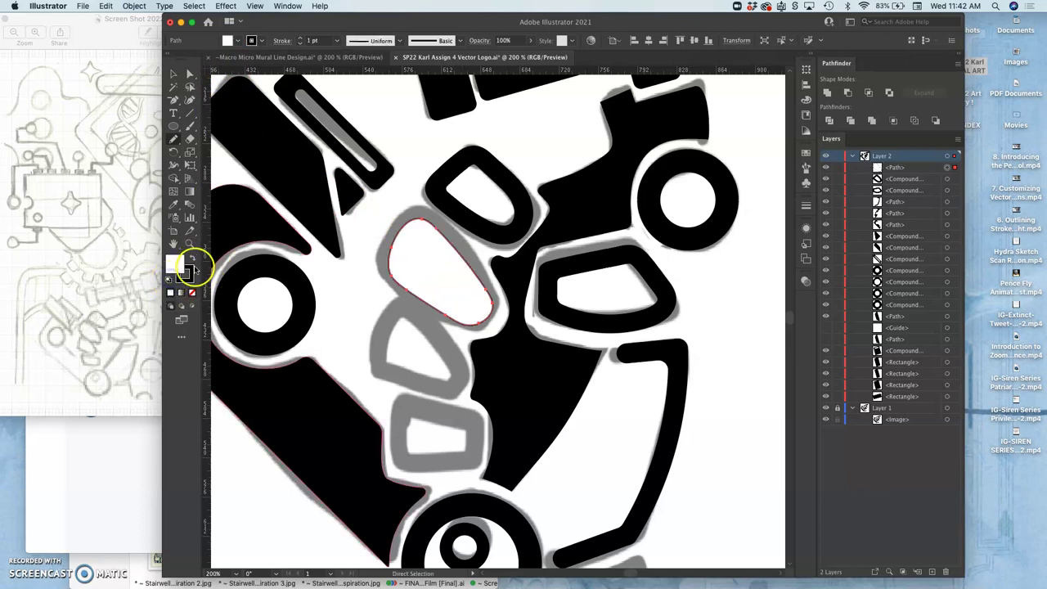
pyautogui.click(192, 293)
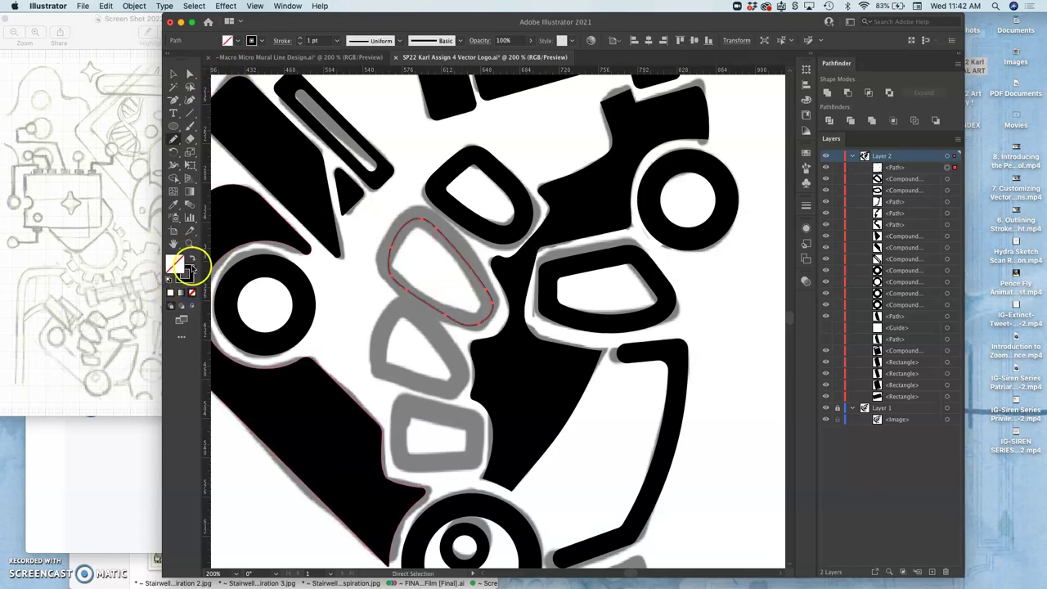
pyautogui.click(301, 39)
pyautogui.click(301, 38)
pyautogui.click(301, 38)
pyautogui.click(301, 38)
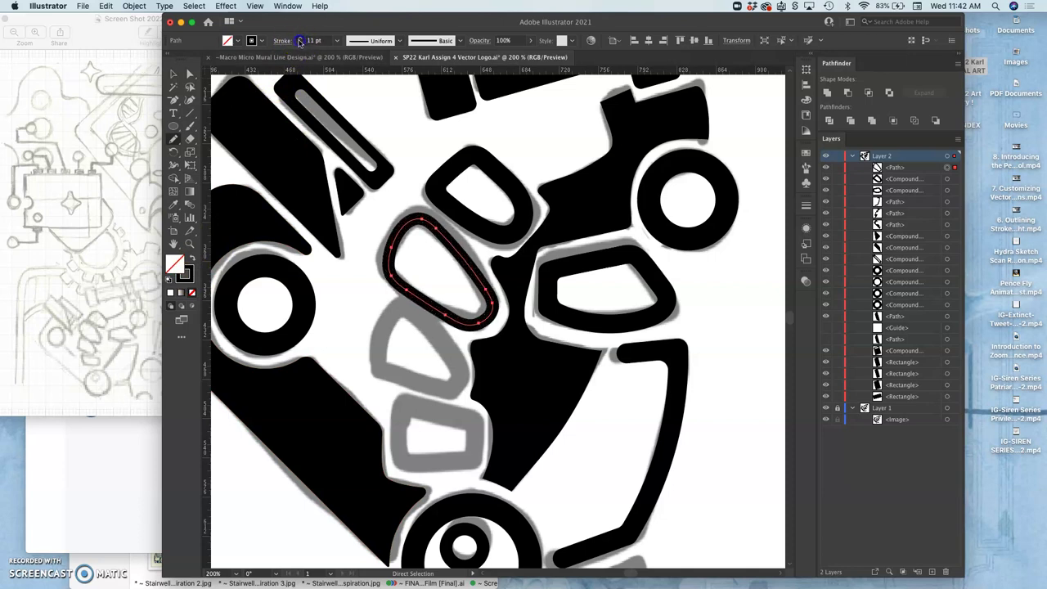
pyautogui.click(301, 38)
pyautogui.click(301, 39)
pyautogui.click(301, 38)
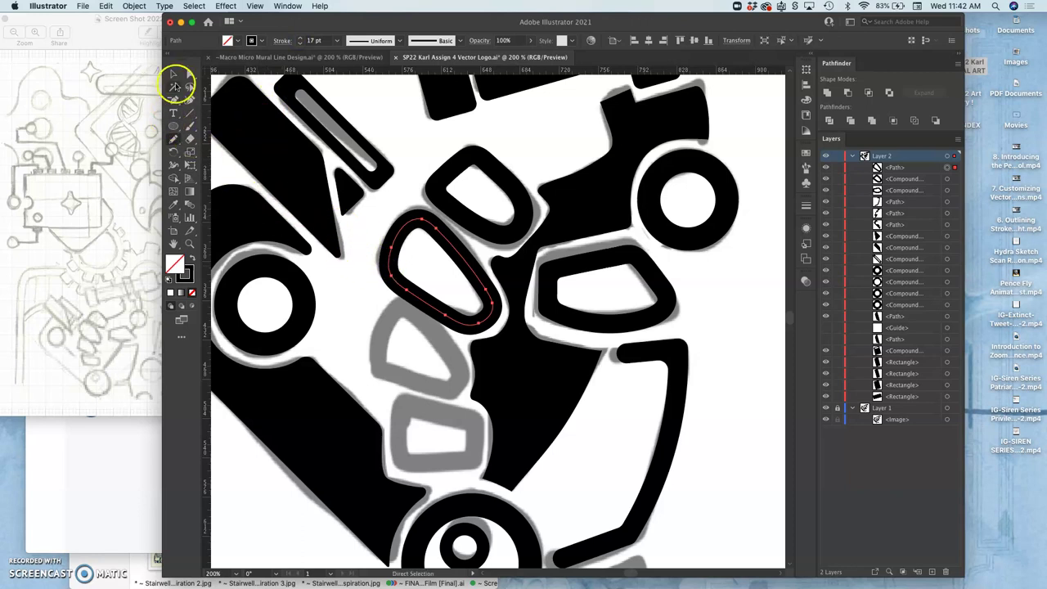
pyautogui.click(174, 75)
pyautogui.moveTo(387, 220); pyautogui.dragTo(390, 219)
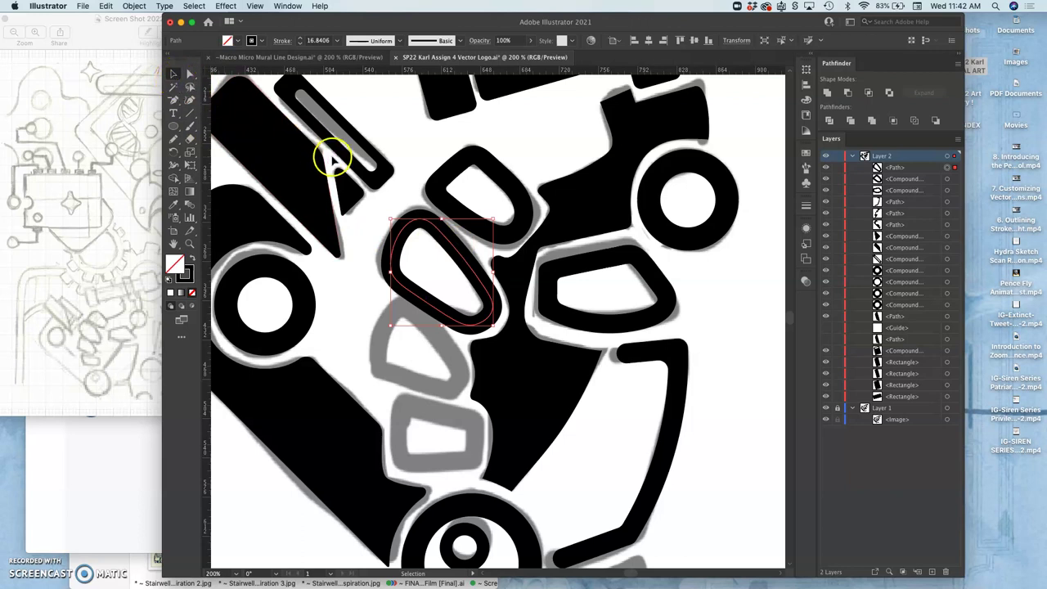
# Convert the upper finger's stroke into a filled shape with Outline Stroke.
pyautogui.click(133, 7)
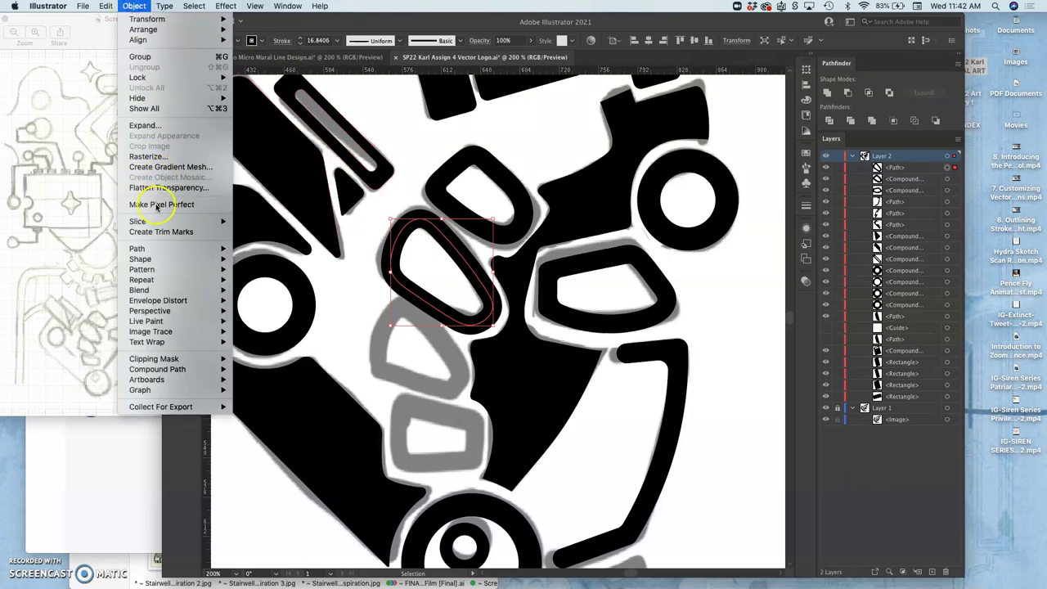
pyautogui.moveTo(163, 248)
pyautogui.click(262, 273)
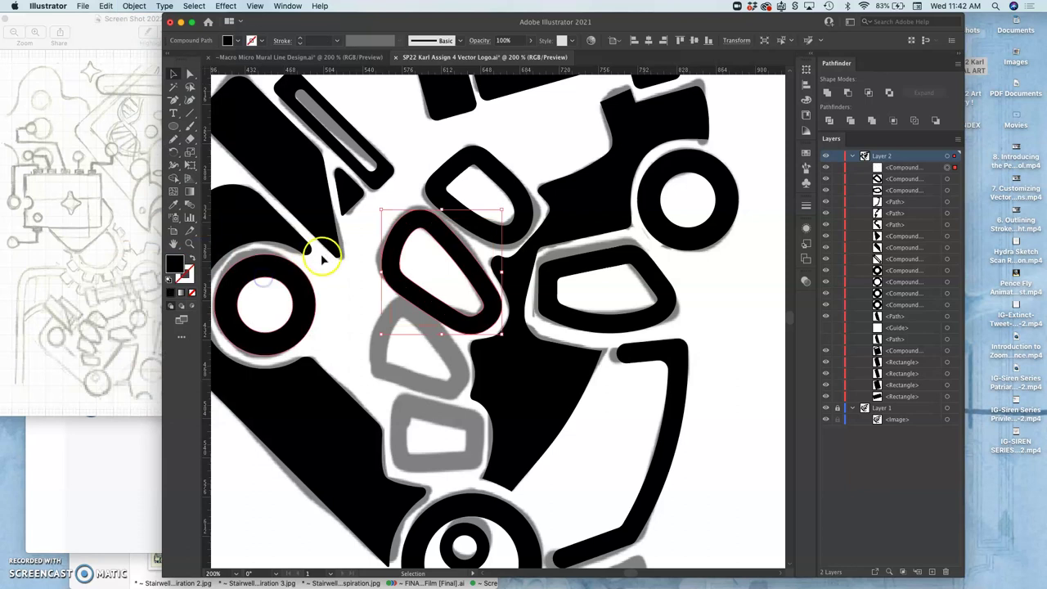
pyautogui.click(363, 287)
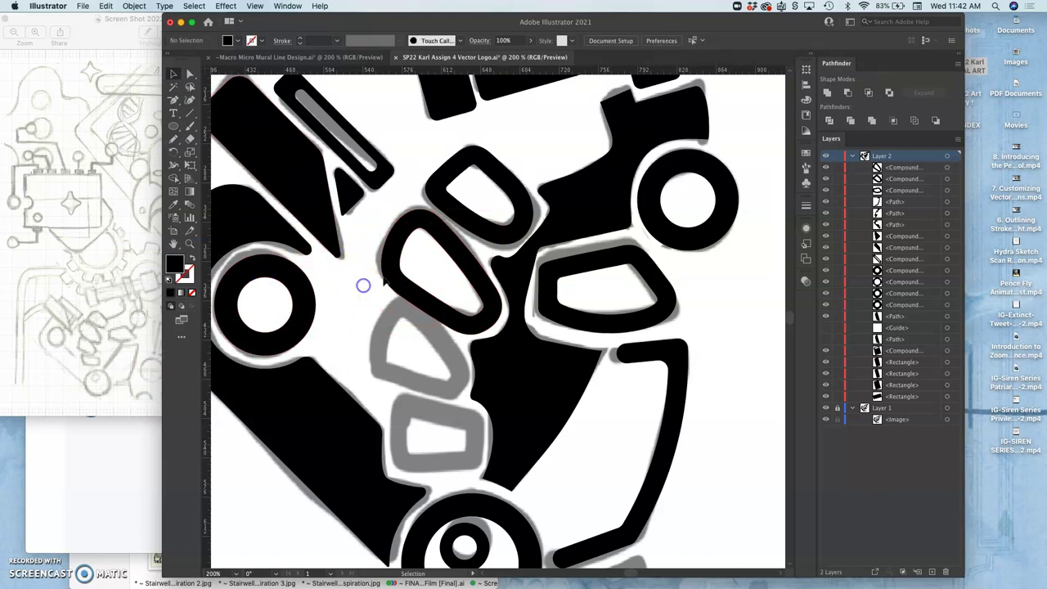
# Paste a test copy of the finger shape over the lower grey finger, then delete it.
pyautogui.click(174, 74)
pyautogui.press('a')
pyautogui.click(411, 219)
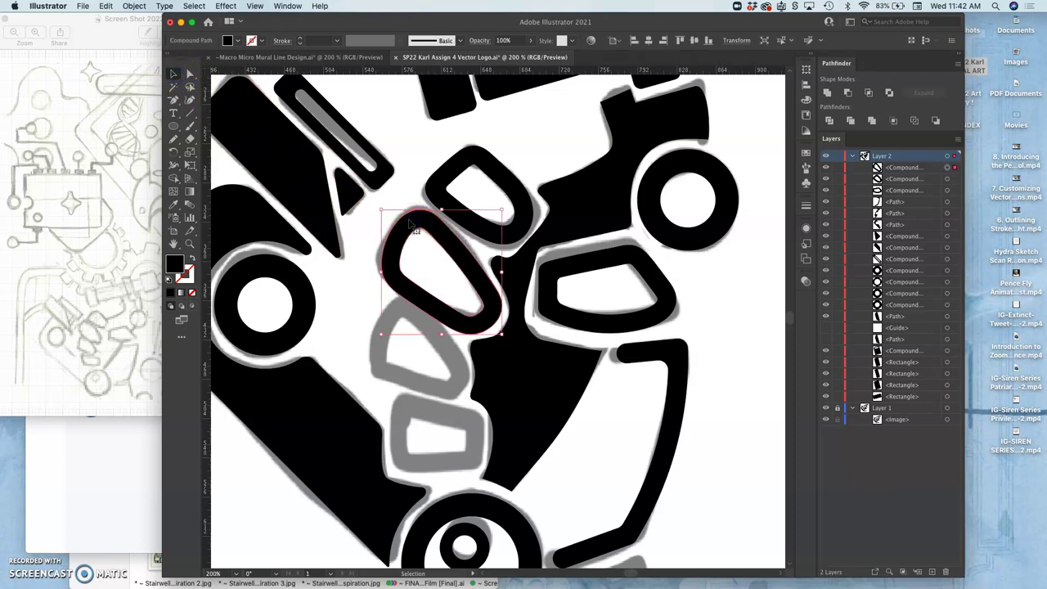
pyautogui.press('super+v')
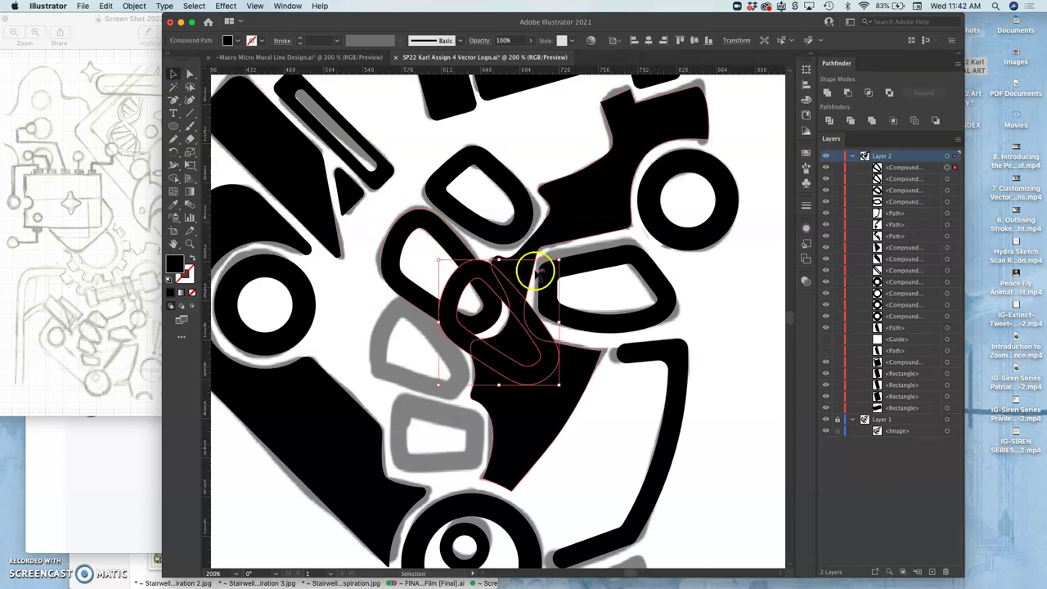
pyautogui.moveTo(516, 290); pyautogui.dragTo(439, 281)
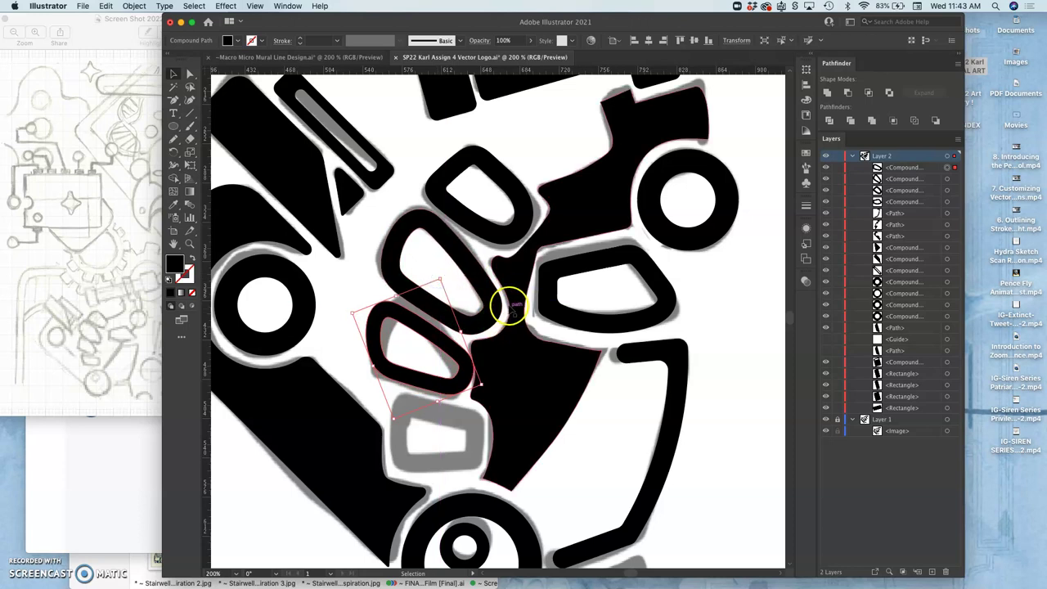
pyautogui.press('Delete')
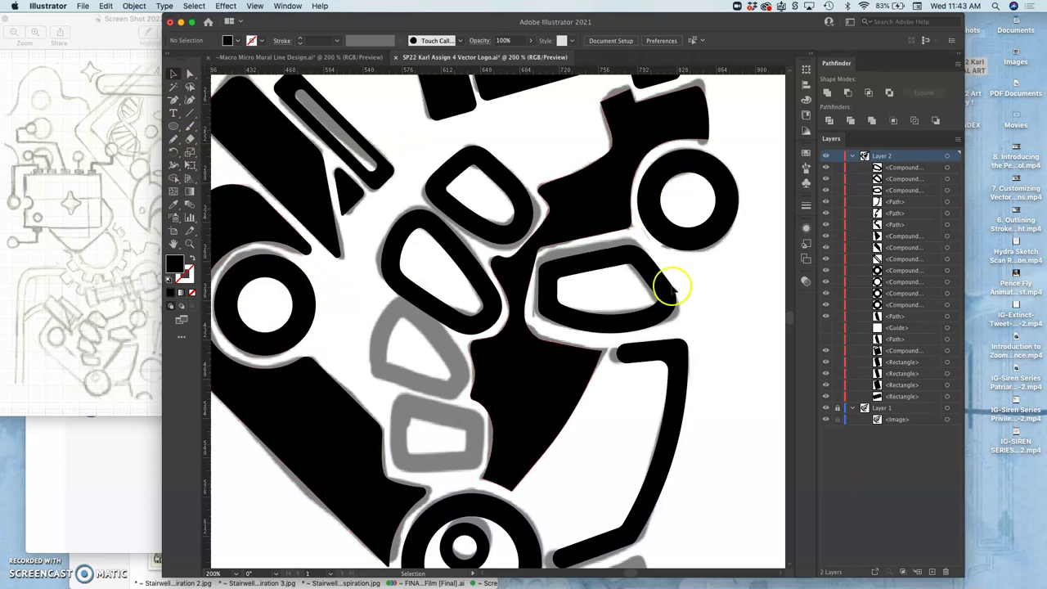
pyautogui.click(174, 139)
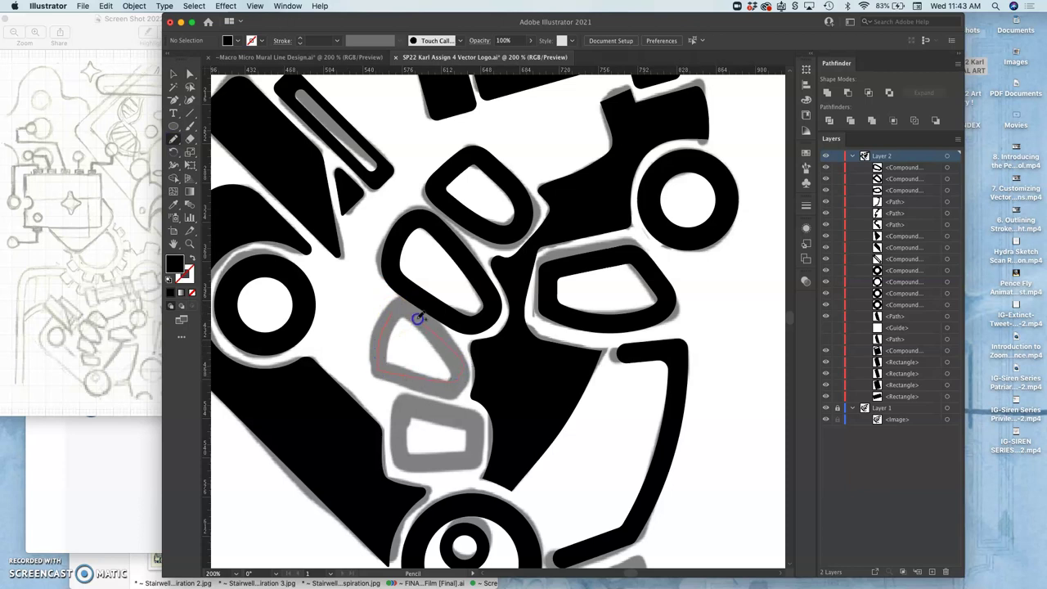
# Trace the second grey finger with the Pencil and smooth its right and bottom edges.
pyautogui.moveTo(393, 311); pyautogui.dragTo(394, 314)
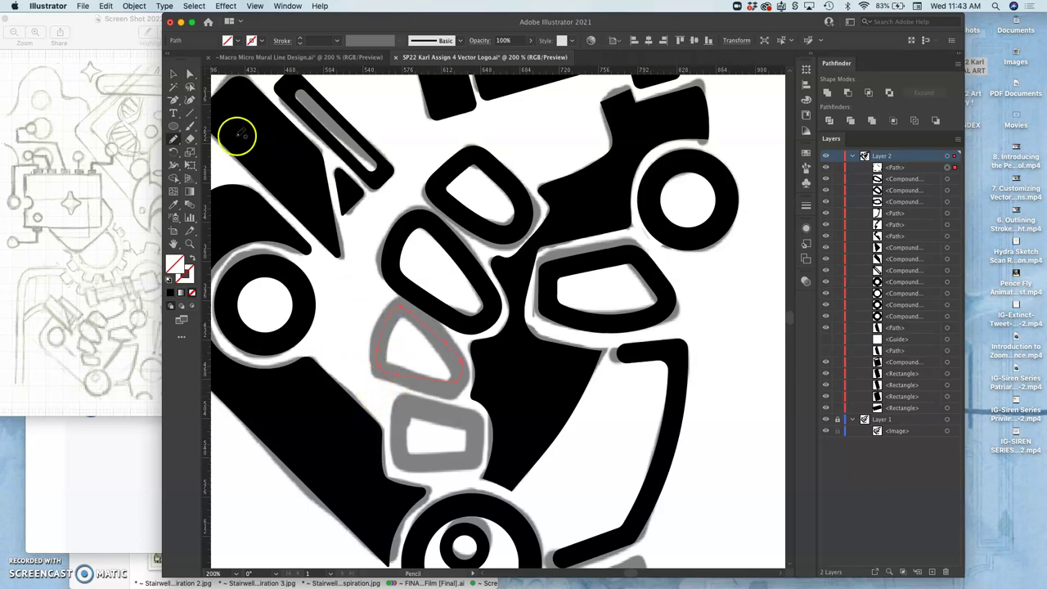
pyautogui.click(175, 140)
pyautogui.moveTo(175, 140); pyautogui.dragTo(216, 175)
pyautogui.moveTo(461, 376)
pyautogui.mouseDown()
pyautogui.moveTo(428, 365)
pyautogui.moveTo(420, 323)
pyautogui.mouseUp()
pyautogui.moveTo(448, 386)
pyautogui.mouseDown()
pyautogui.moveTo(443, 411)
pyautogui.moveTo(412, 411)
pyautogui.moveTo(383, 373)
pyautogui.mouseUp()
pyautogui.moveTo(446, 381)
pyautogui.mouseDown()
pyautogui.moveTo(420, 426)
pyautogui.moveTo(422, 387)
pyautogui.mouseUp()
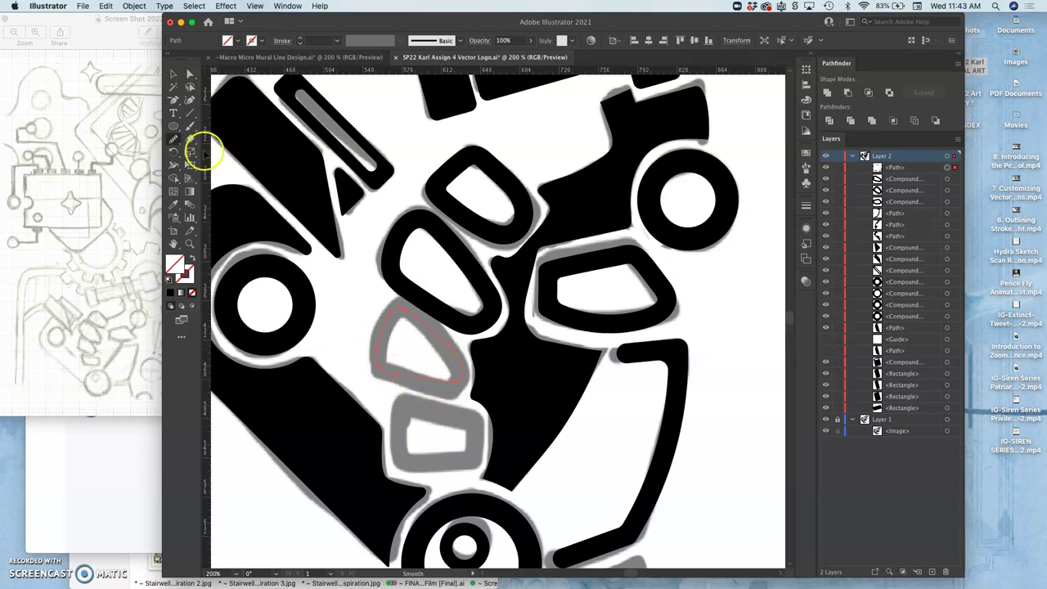
# Give the traced path no fill and a black 17 pt stroke.
pyautogui.click(167, 280)
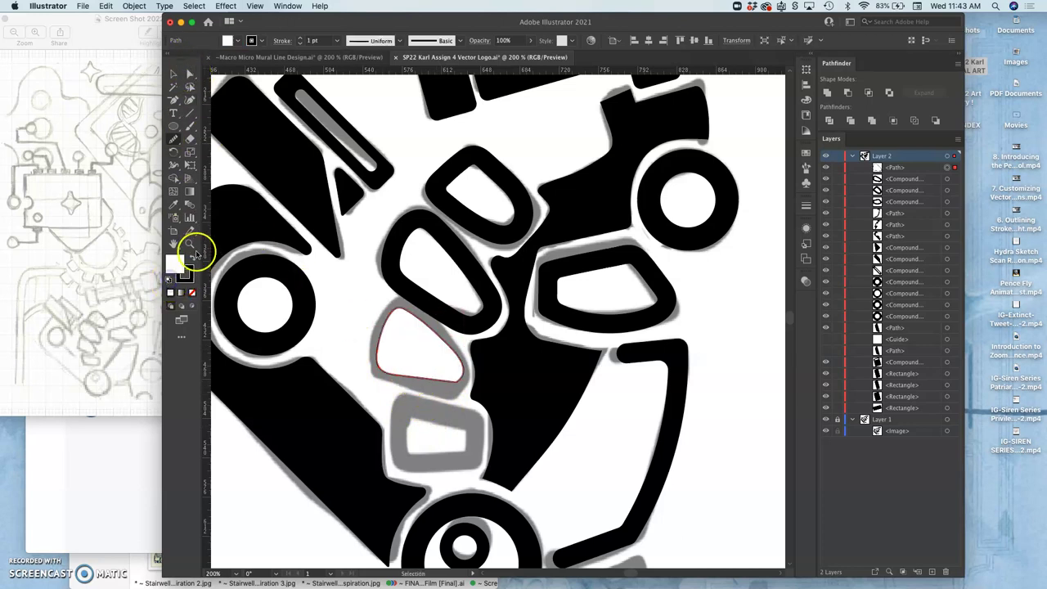
pyautogui.click(193, 293)
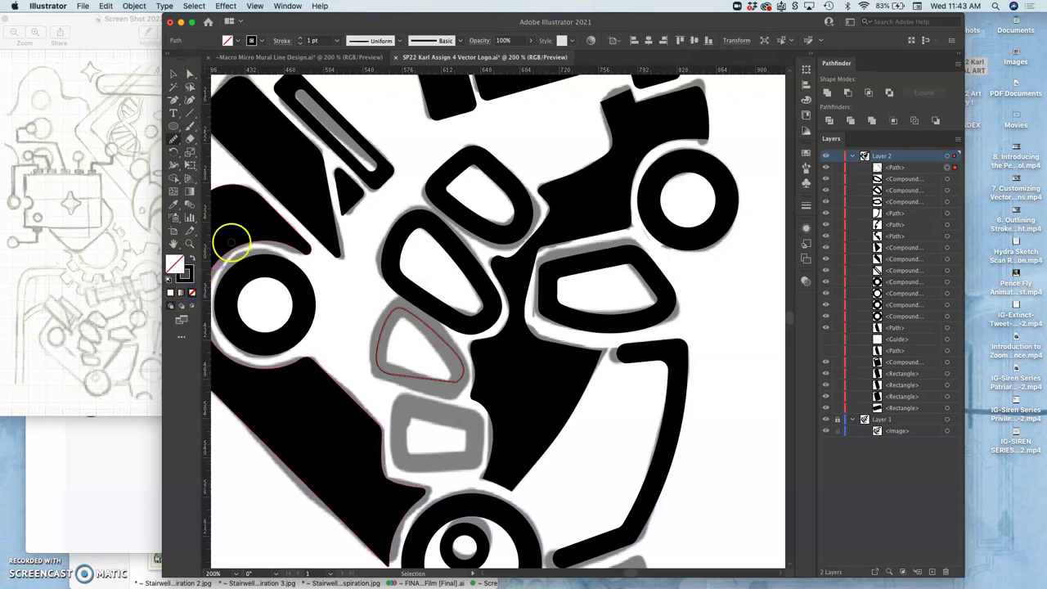
pyautogui.click(301, 39)
pyautogui.click(300, 38)
pyautogui.click(300, 39)
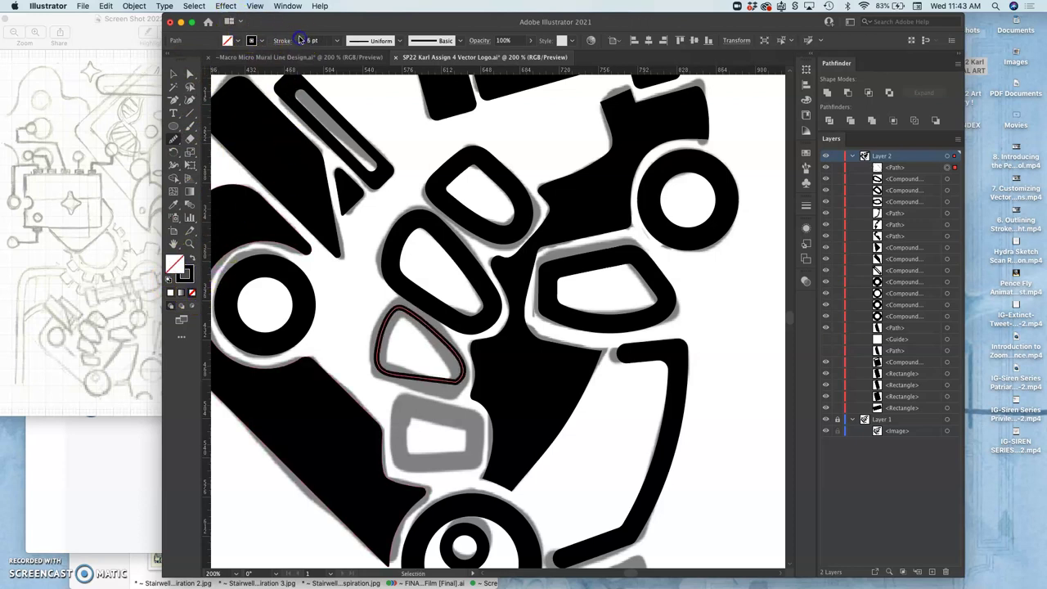
pyautogui.click(300, 38)
pyautogui.click(300, 38)
pyautogui.click(300, 39)
pyautogui.click(300, 38)
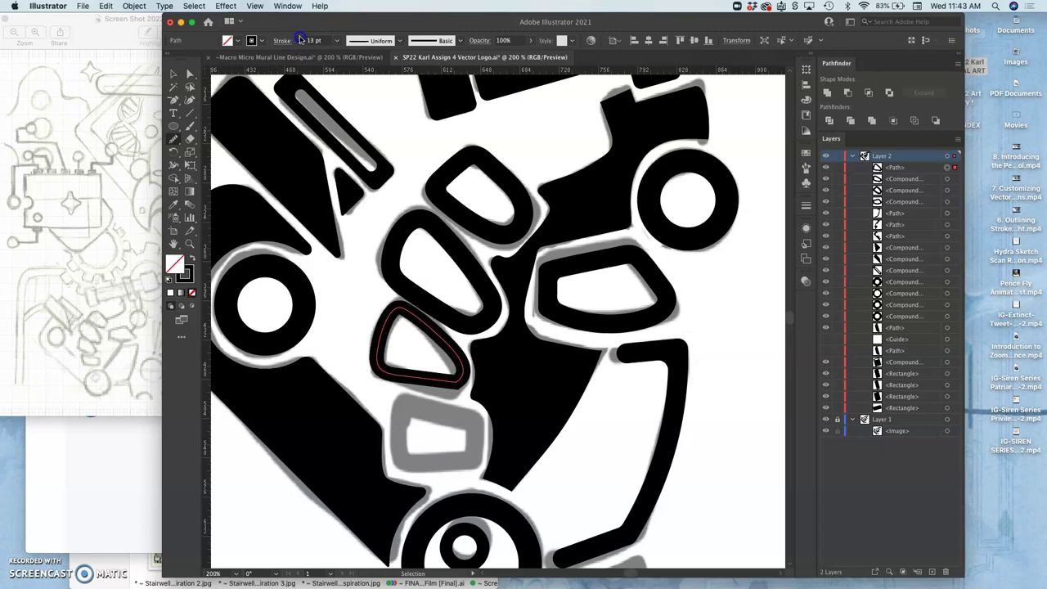
pyautogui.click(300, 39)
pyautogui.click(300, 39)
pyautogui.click(300, 39)
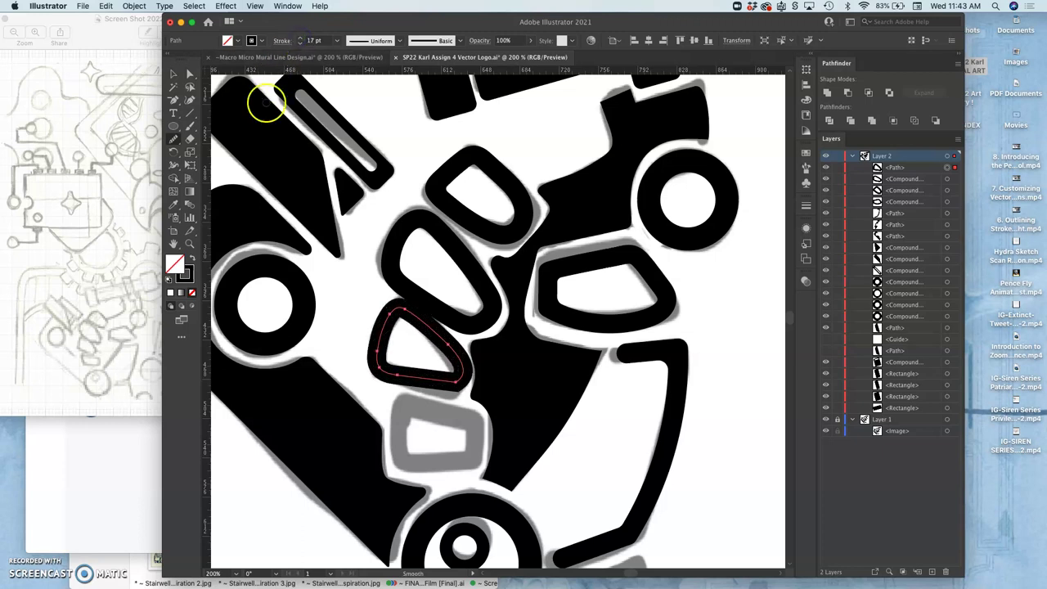
# Shrink the second finger outline from its corner to about 79 × 69 pt.
pyautogui.click(172, 75)
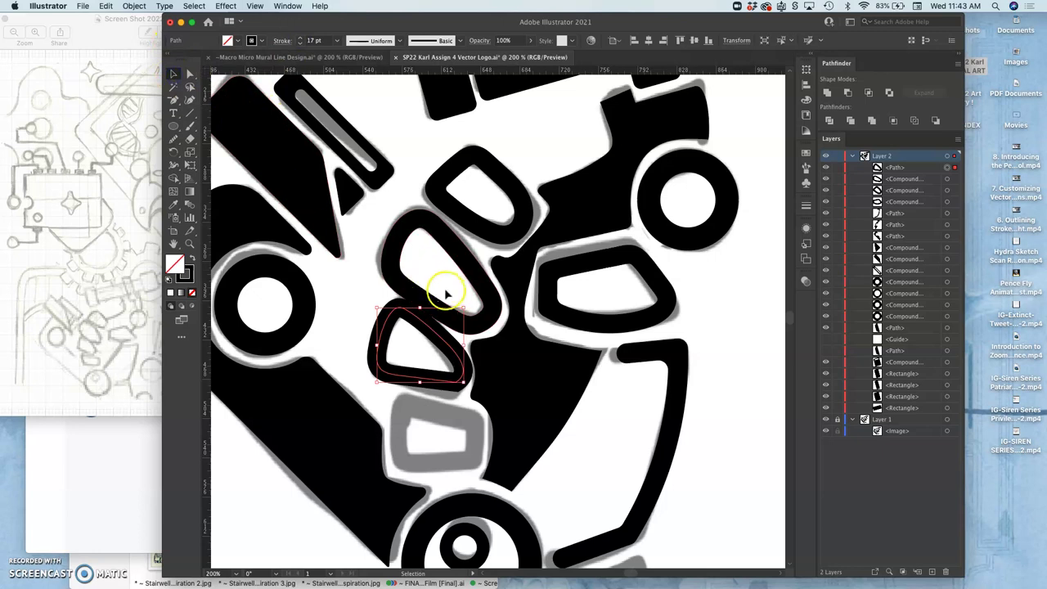
pyautogui.moveTo(465, 308); pyautogui.dragTo(456, 315)
pyautogui.click(461, 376)
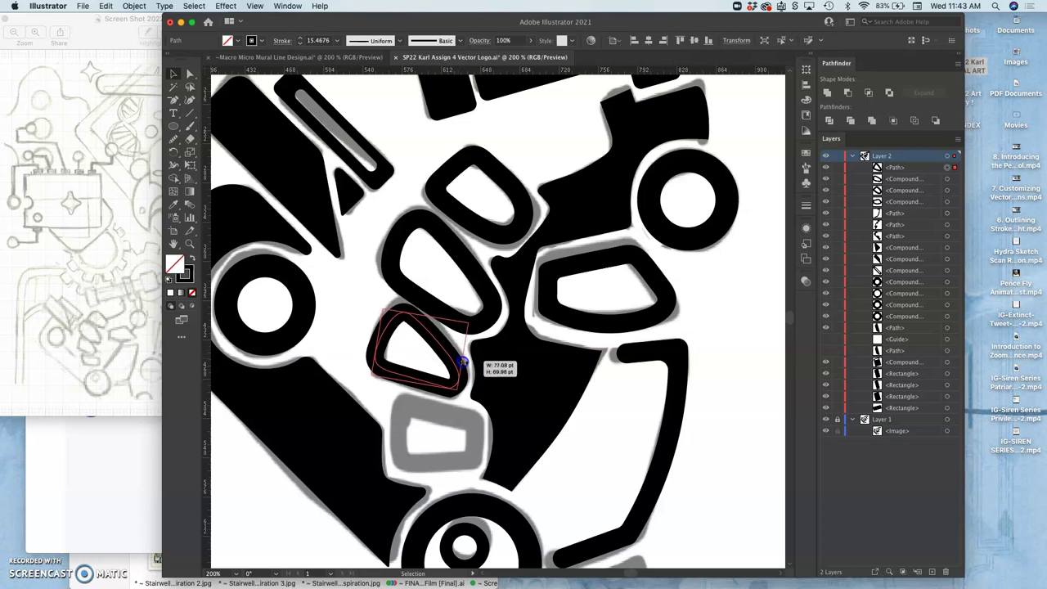
# Rotate and nudge the second finger outline into place over its sketch, then deselect.
pyautogui.moveTo(463, 362); pyautogui.dragTo(470, 320)
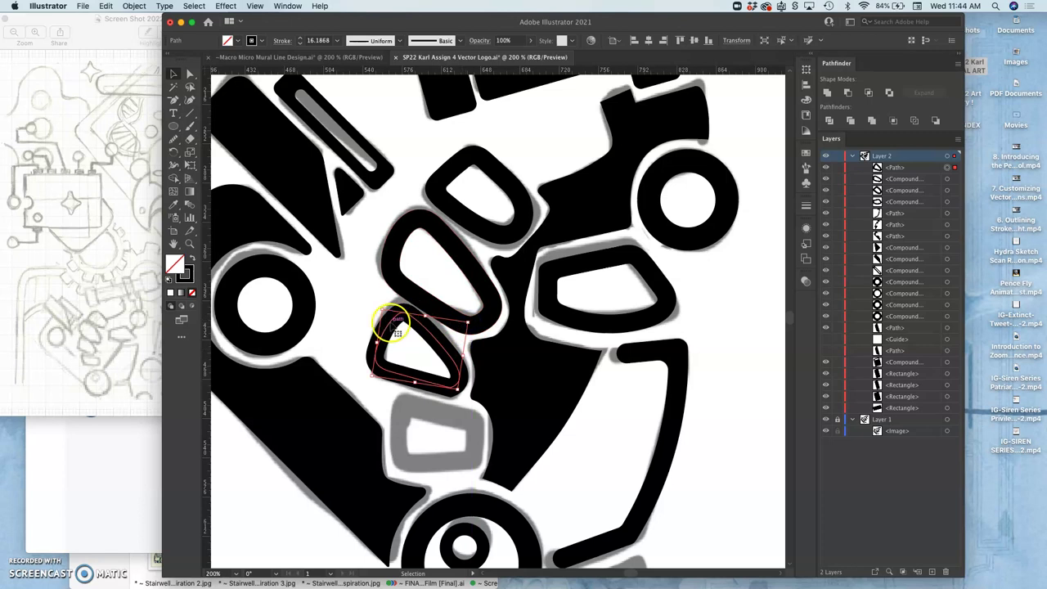
pyautogui.moveTo(397, 332)
pyautogui.mouseDown()
pyautogui.moveTo(479, 409)
pyautogui.moveTo(393, 330)
pyautogui.mouseUp()
pyautogui.click(484, 330)
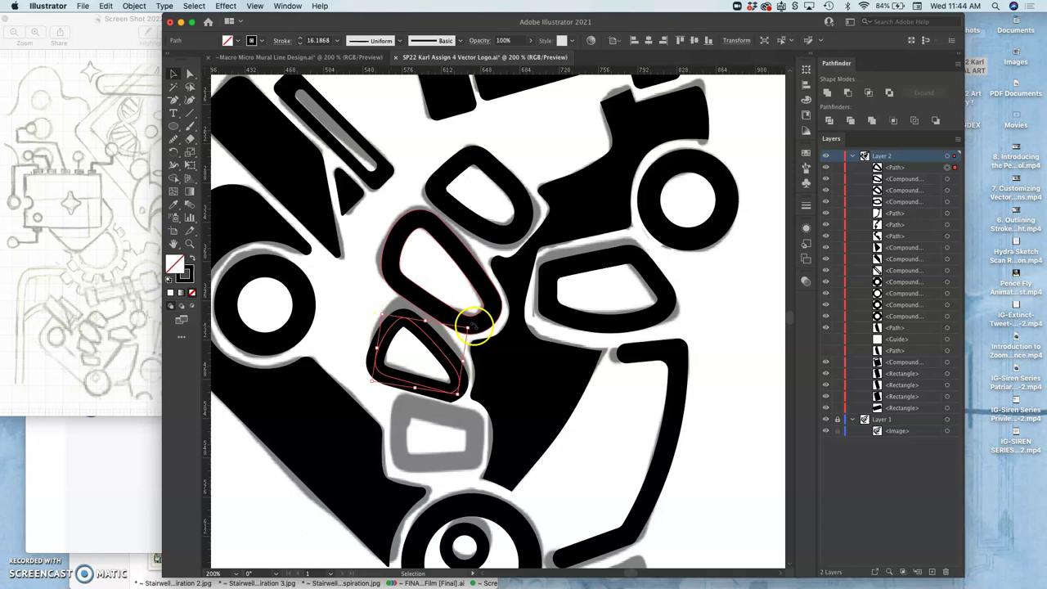
pyautogui.click(450, 357)
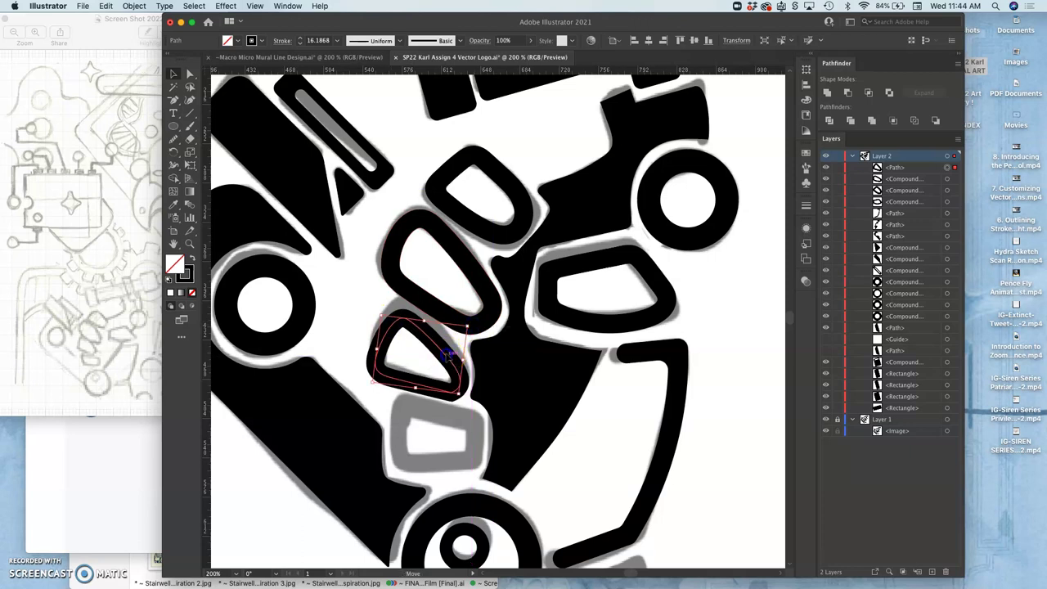
pyautogui.moveTo(448, 353)
pyautogui.mouseDown()
pyautogui.moveTo(450, 340)
pyautogui.moveTo(455, 390)
pyautogui.mouseUp()
pyautogui.click(460, 378)
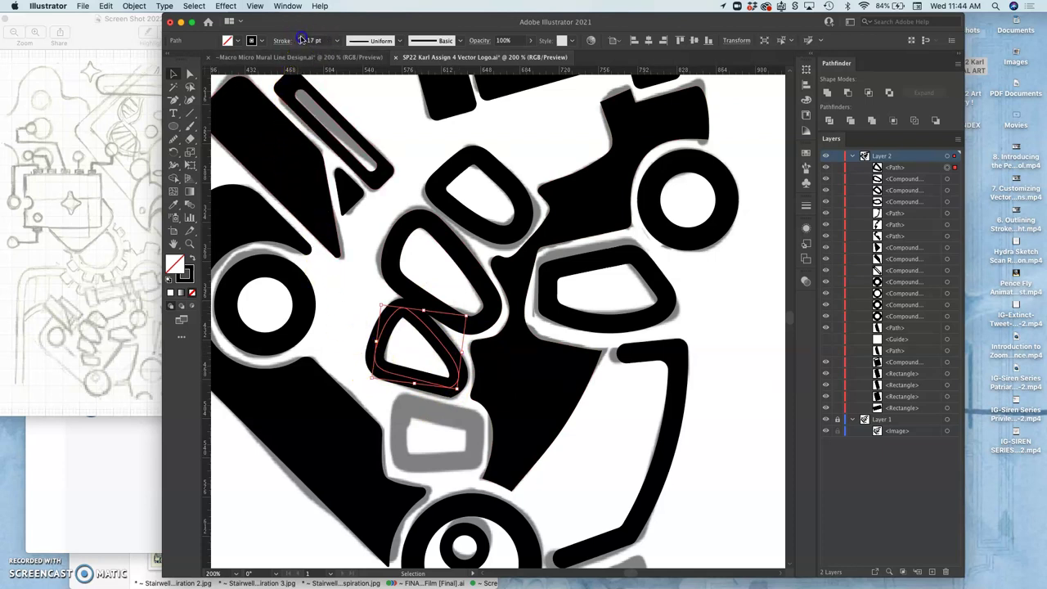
pyautogui.click(328, 332)
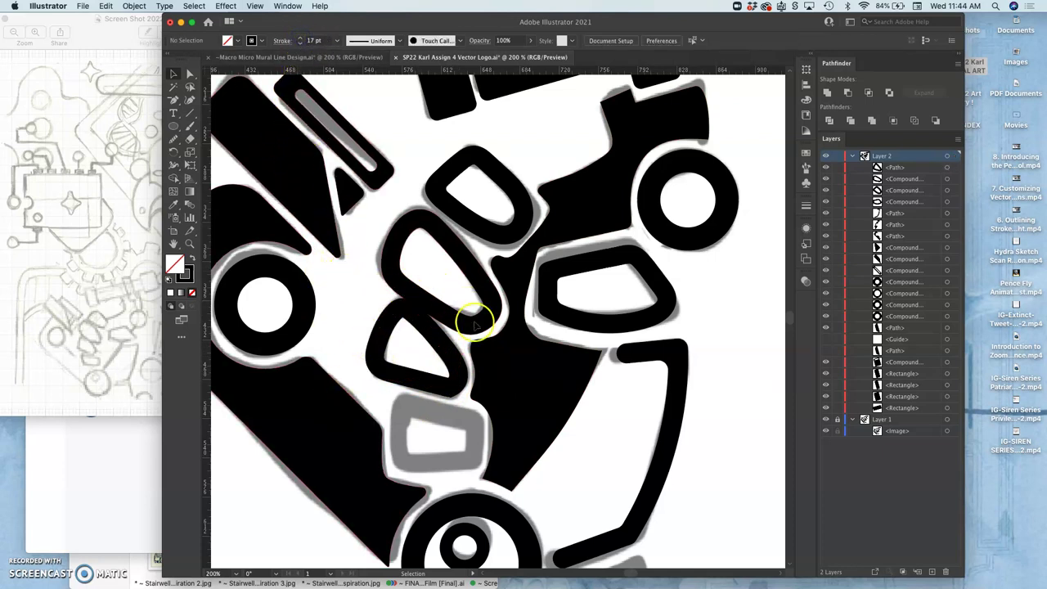
# Hide the Layer 1 sketch and view the whole logo without it.
pyautogui.click(825, 420)
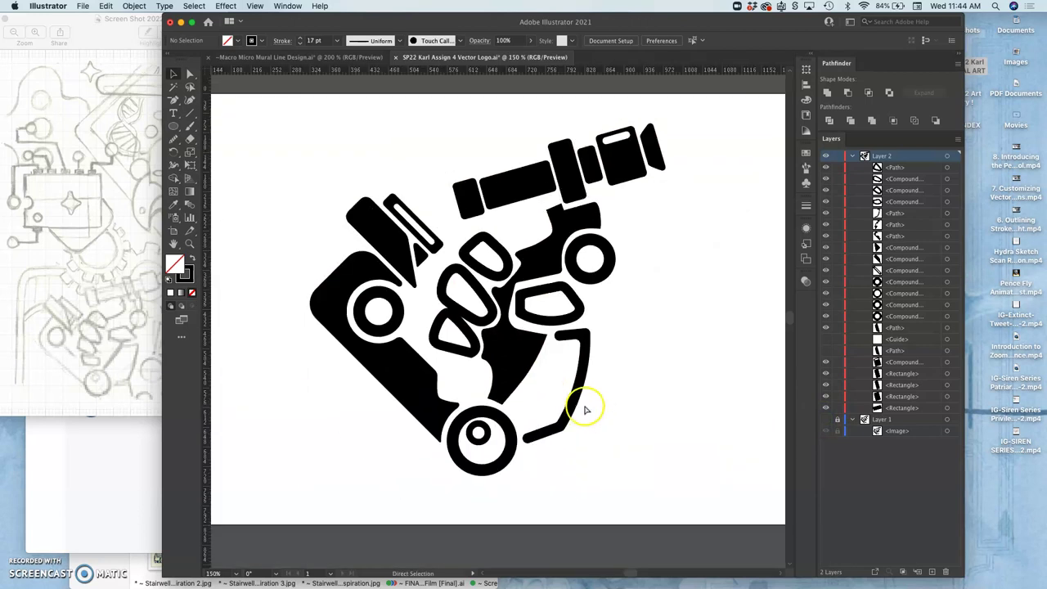
pyautogui.press('a')
pyautogui.press('v')
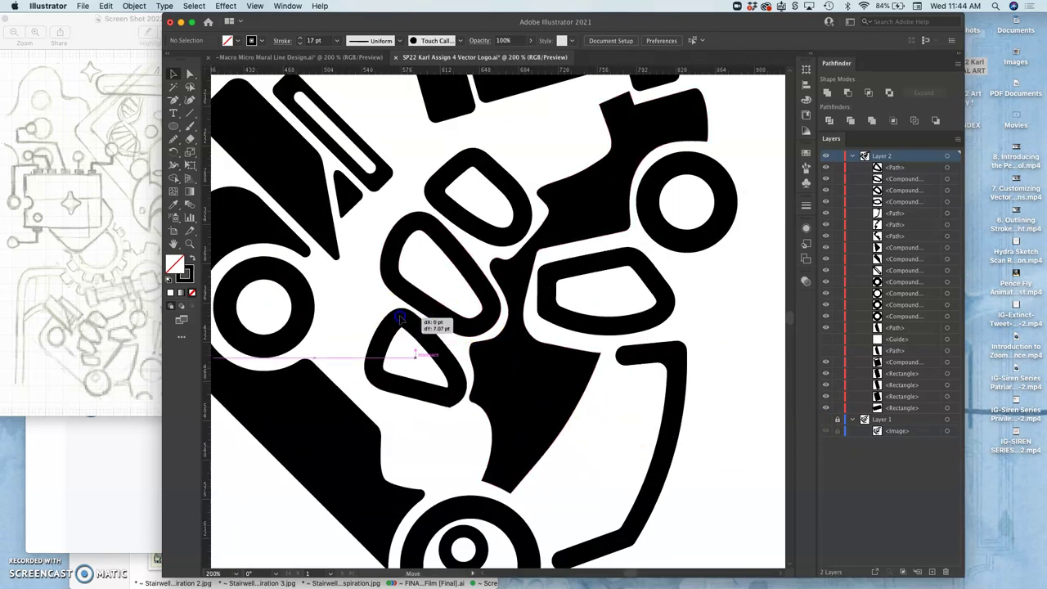
# Rotate the lower finger outline slightly so it sits between the neighbouring fingers.
pyautogui.click(403, 317)
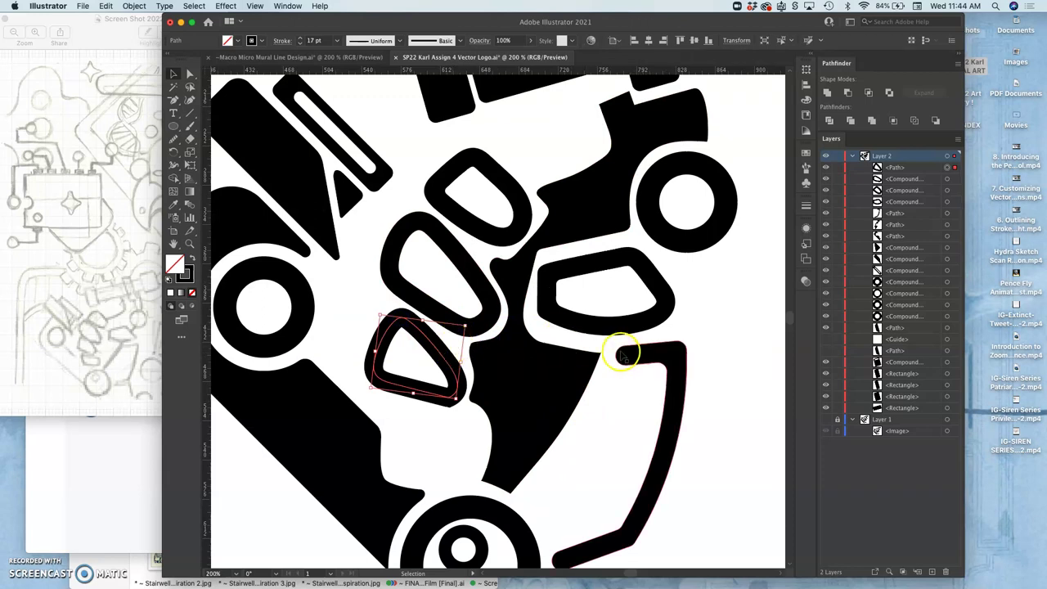
pyautogui.press('super+t')
pyautogui.moveTo(460, 323)
pyautogui.mouseDown()
pyautogui.moveTo(470, 325)
pyautogui.moveTo(468, 309)
pyautogui.moveTo(460, 310)
pyautogui.mouseUp()
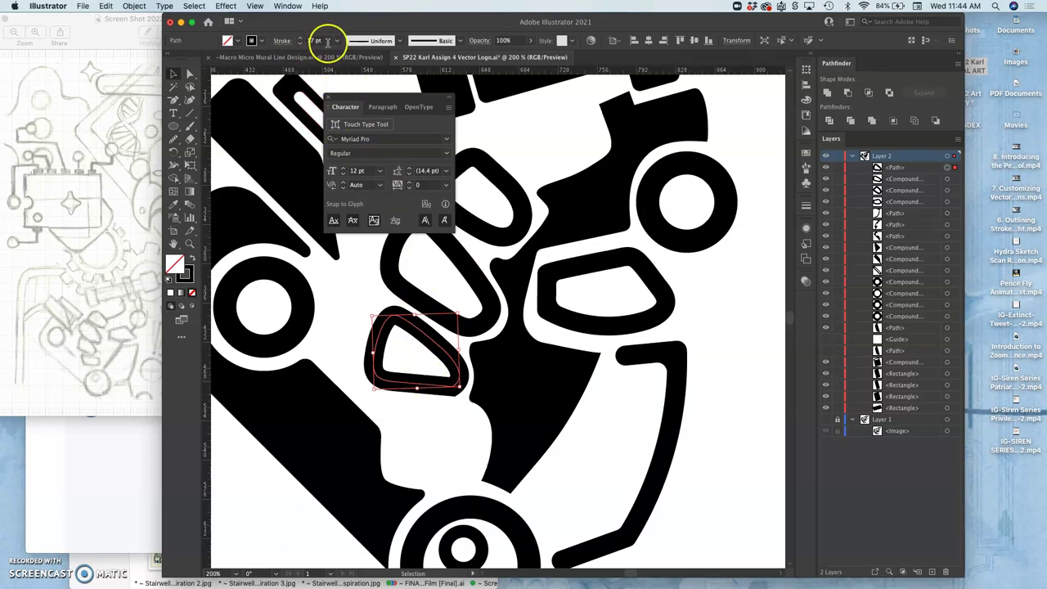
pyautogui.click(352, 311)
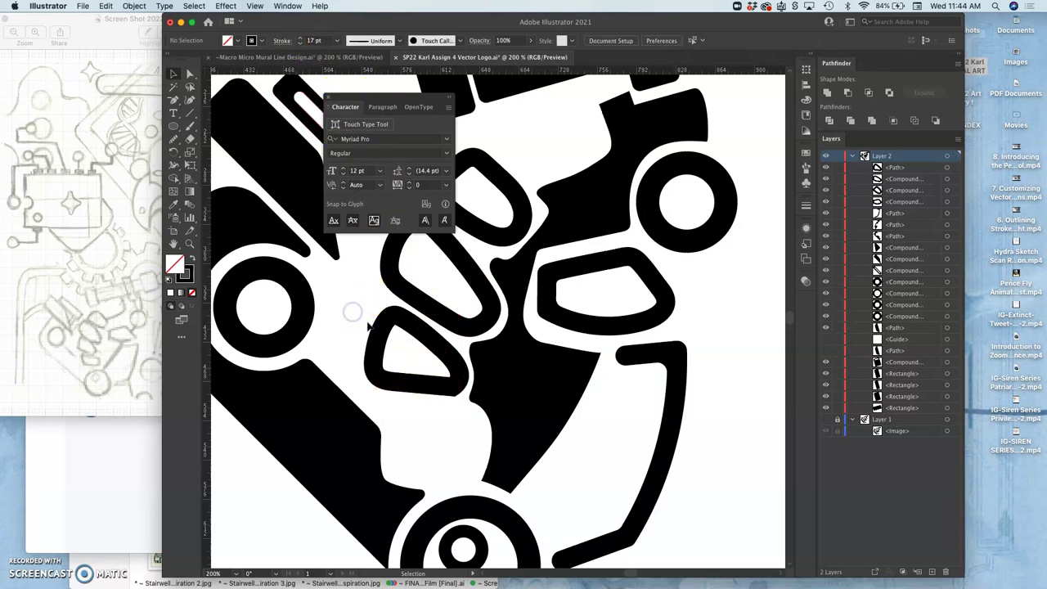
pyautogui.click(448, 385)
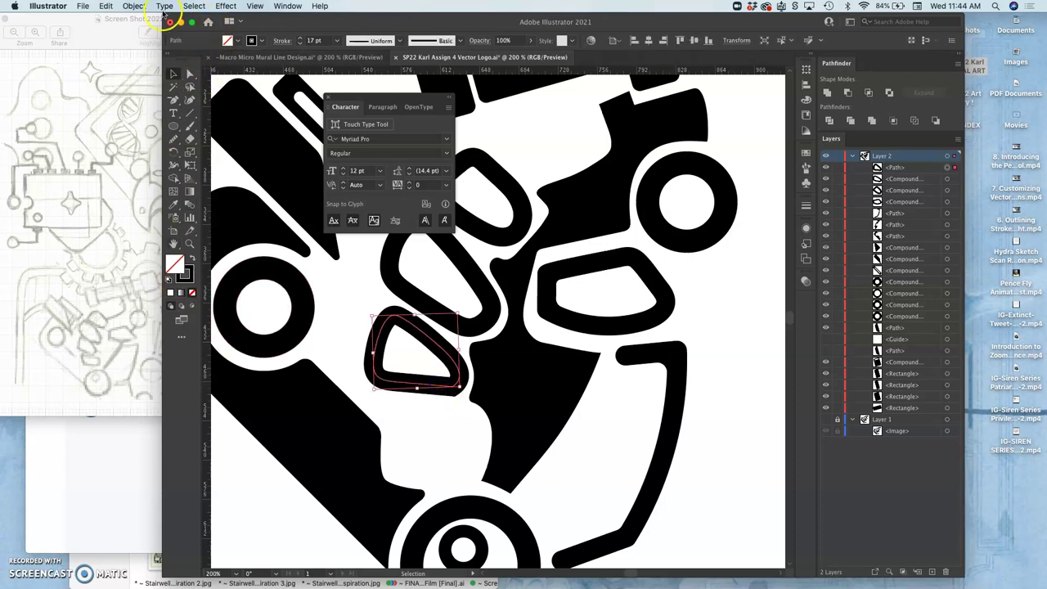
# Convert the finger's 17 pt stroke into a filled shape with Object > Path > Outline Stroke.
pyautogui.click(134, 6)
pyautogui.moveTo(160, 248)
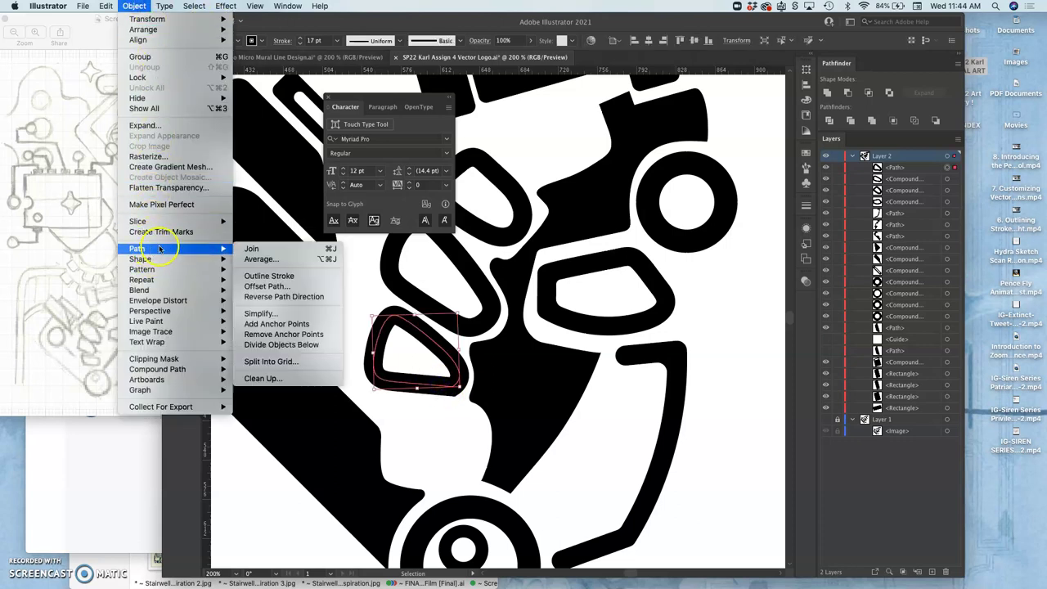
pyautogui.click(270, 276)
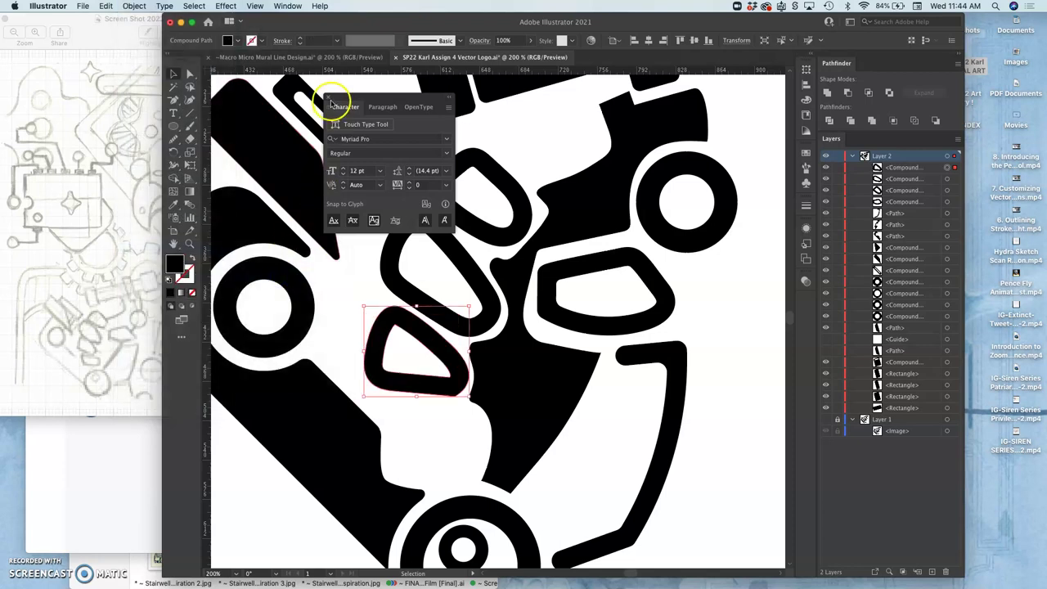
pyautogui.click(330, 98)
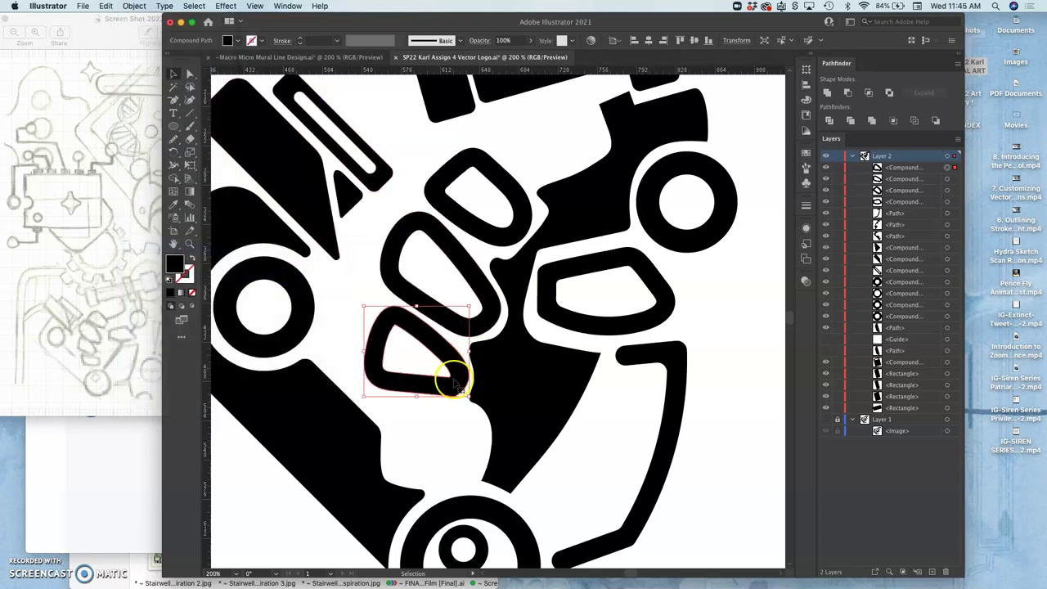
# Round the finger's outer corner with the Direct Selection live-corner widget.
pyautogui.click(189, 73)
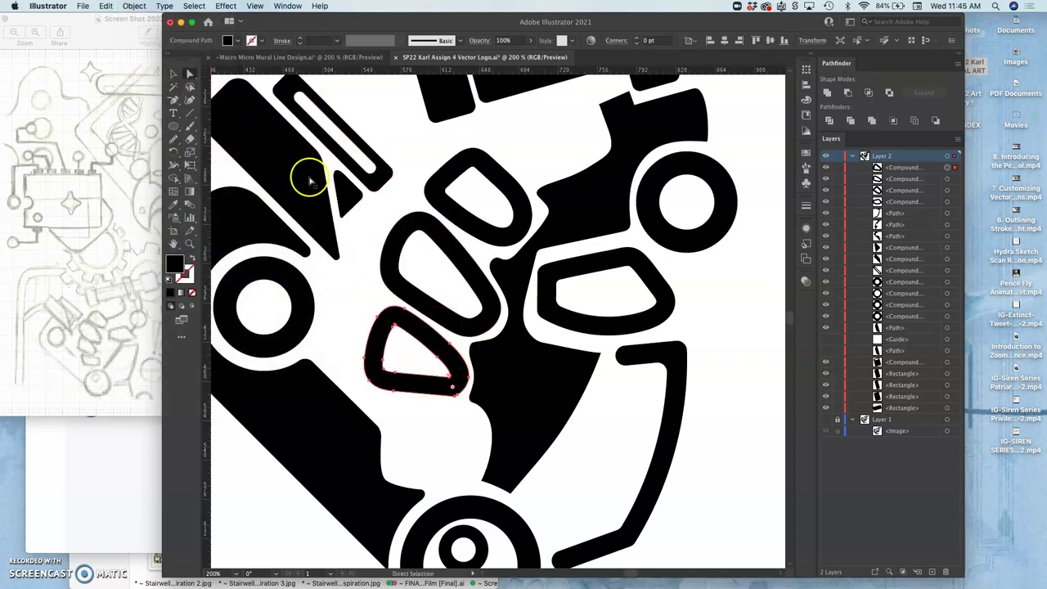
pyautogui.press('super+equal')
pyautogui.press('super+equal')
pyautogui.press('super+equal')
pyautogui.press('super+equal')
pyautogui.press('super+equal')
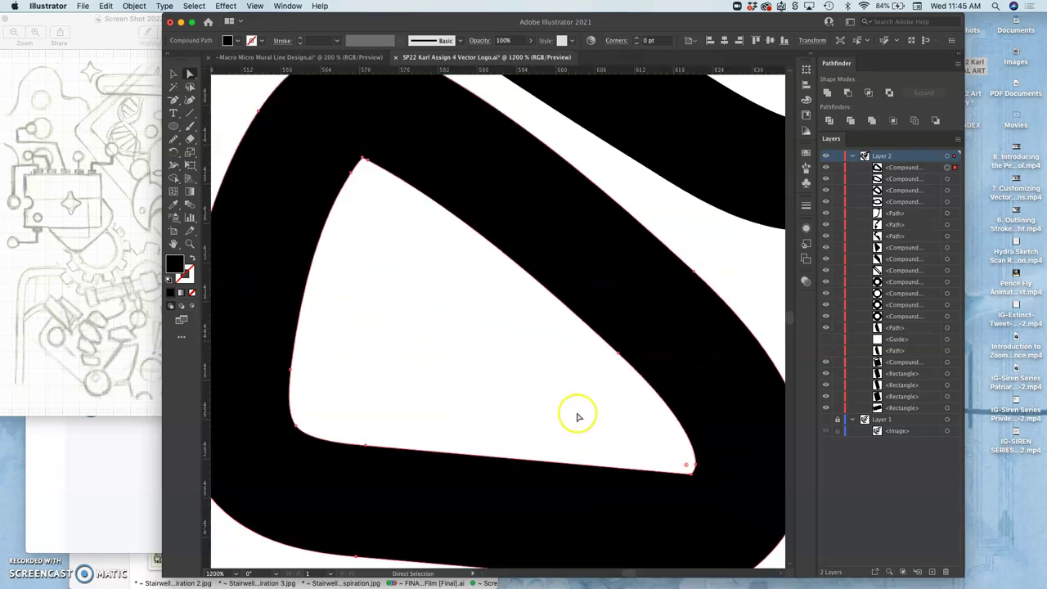
pyautogui.moveTo(577, 409); pyautogui.dragTo(486, 221)
pyautogui.click(631, 402)
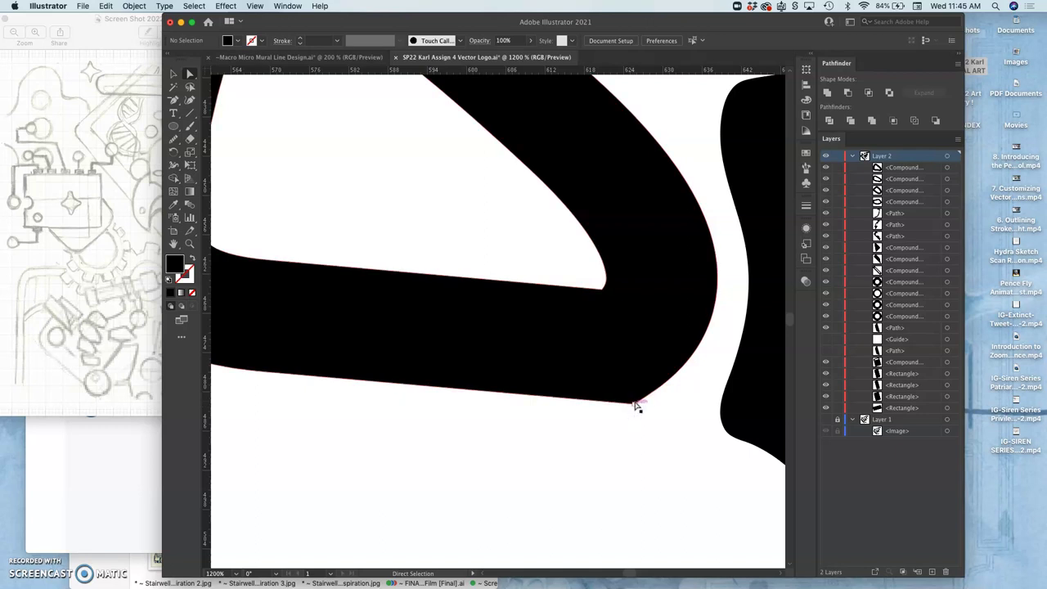
pyautogui.click(632, 401)
pyautogui.moveTo(630, 399); pyautogui.dragTo(613, 359)
pyautogui.click(658, 429)
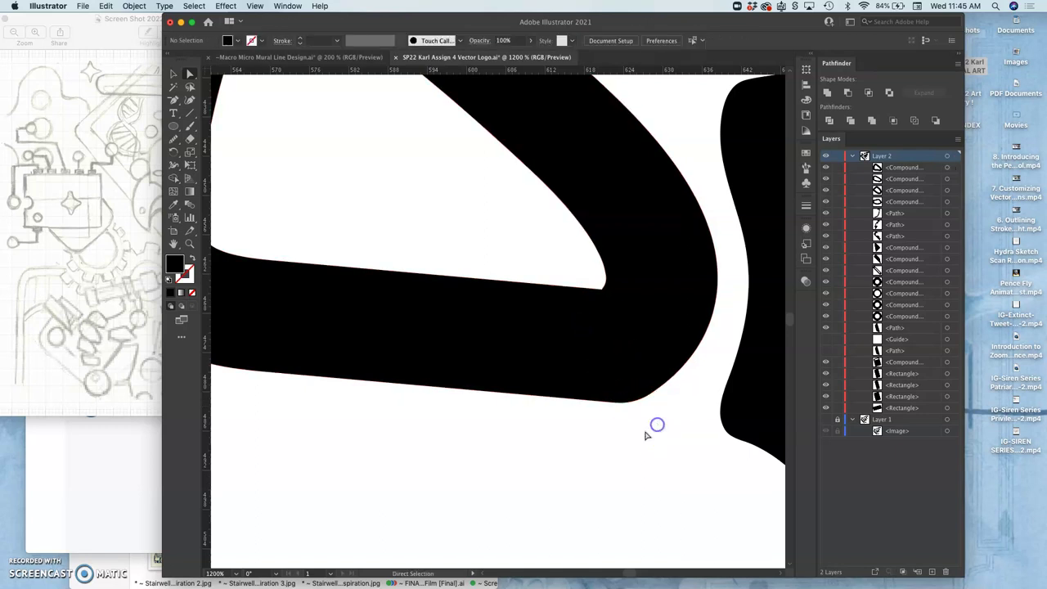
# Round an inner corner to about 1.57 pt, then select the inner triangle's top corner point.
pyautogui.click(602, 291)
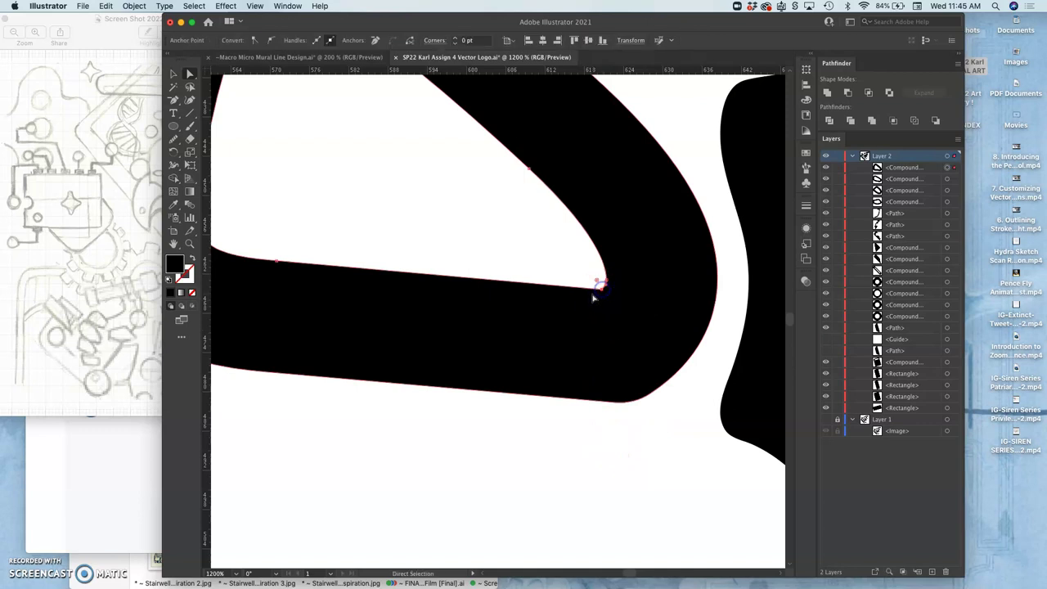
pyautogui.moveTo(597, 283); pyautogui.dragTo(568, 260)
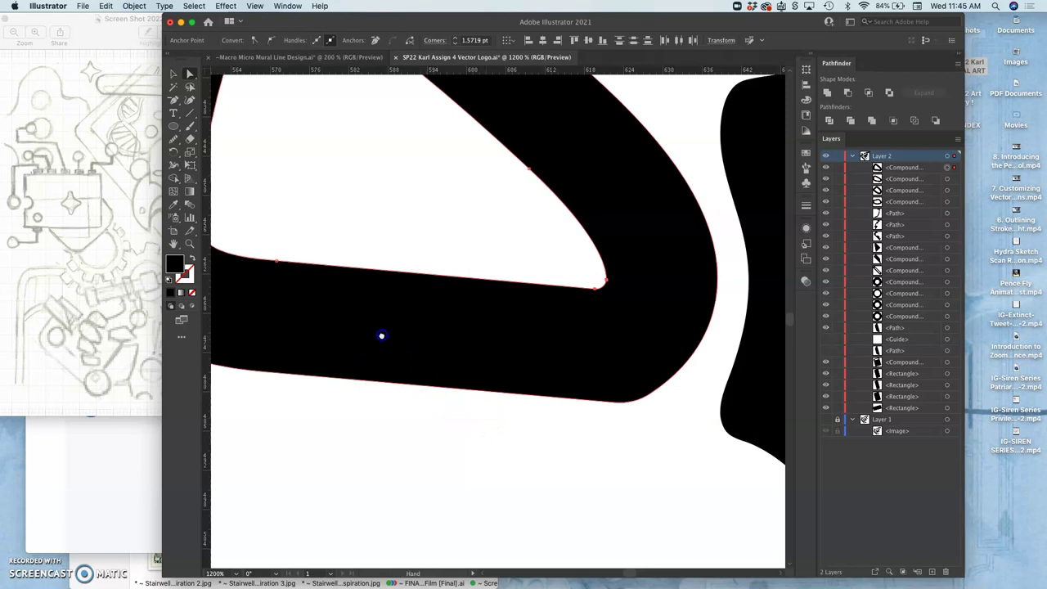
pyautogui.moveTo(381, 335); pyautogui.dragTo(524, 499)
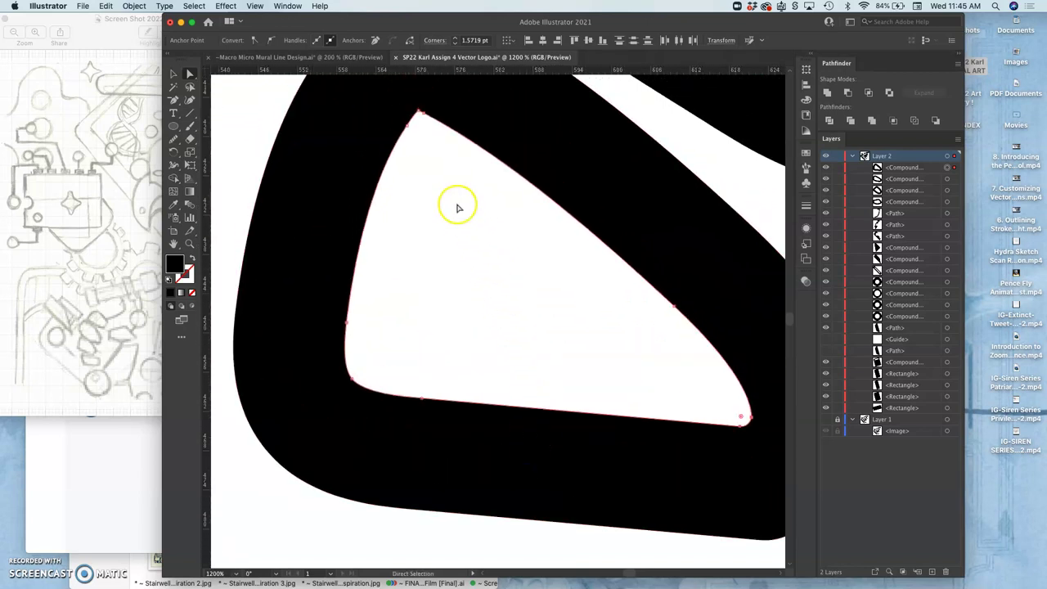
pyautogui.click(454, 196)
pyautogui.click(419, 113)
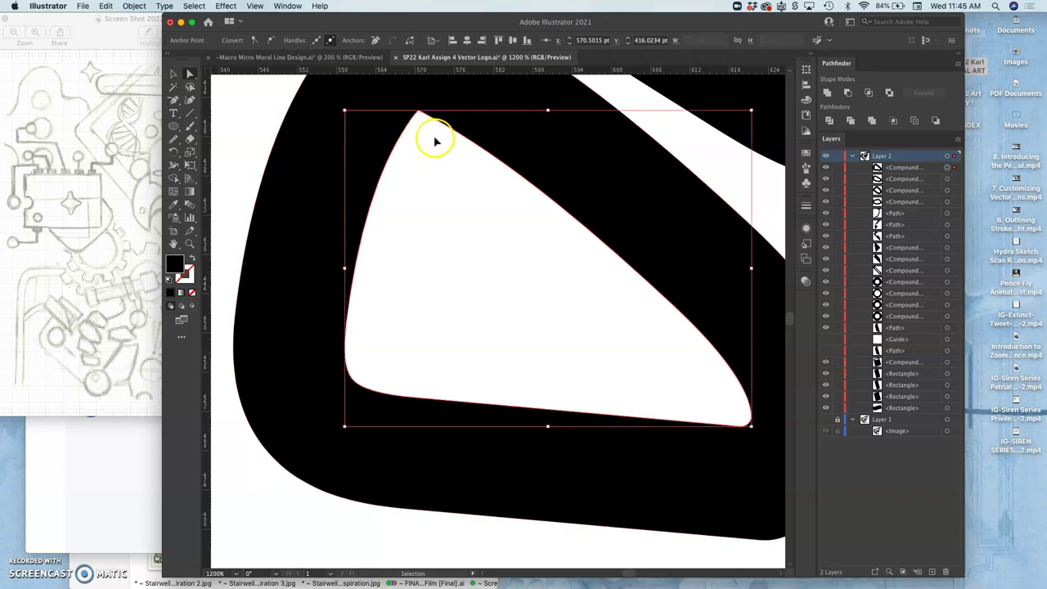
pyautogui.press('super+equal')
pyautogui.press('super+equal')
pyautogui.press('super+equal')
pyautogui.press('super+equal')
pyautogui.scroll(5, 556, 327)
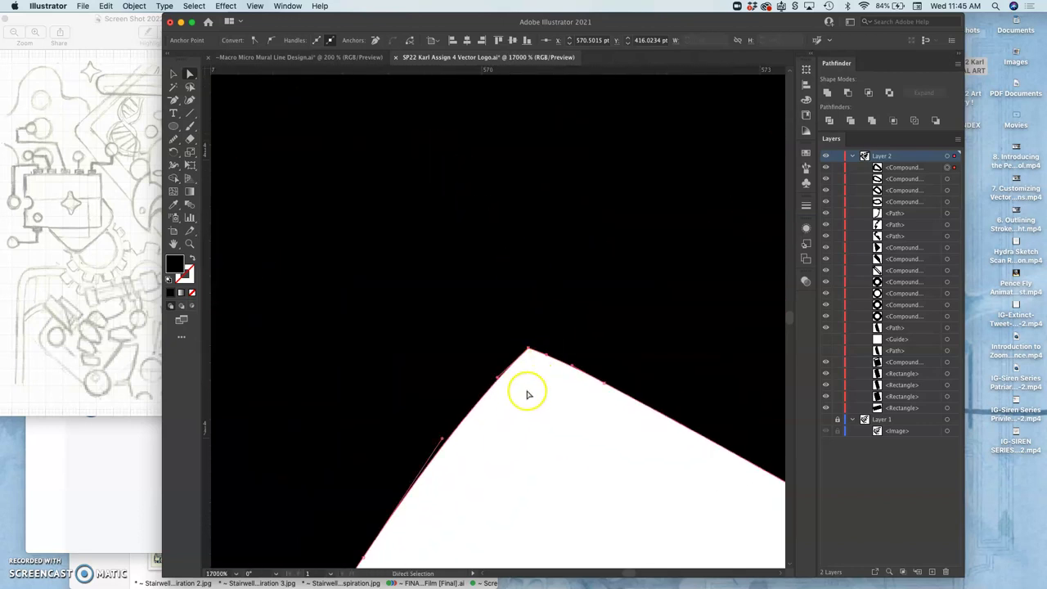
pyautogui.click(533, 381)
pyautogui.click(529, 350)
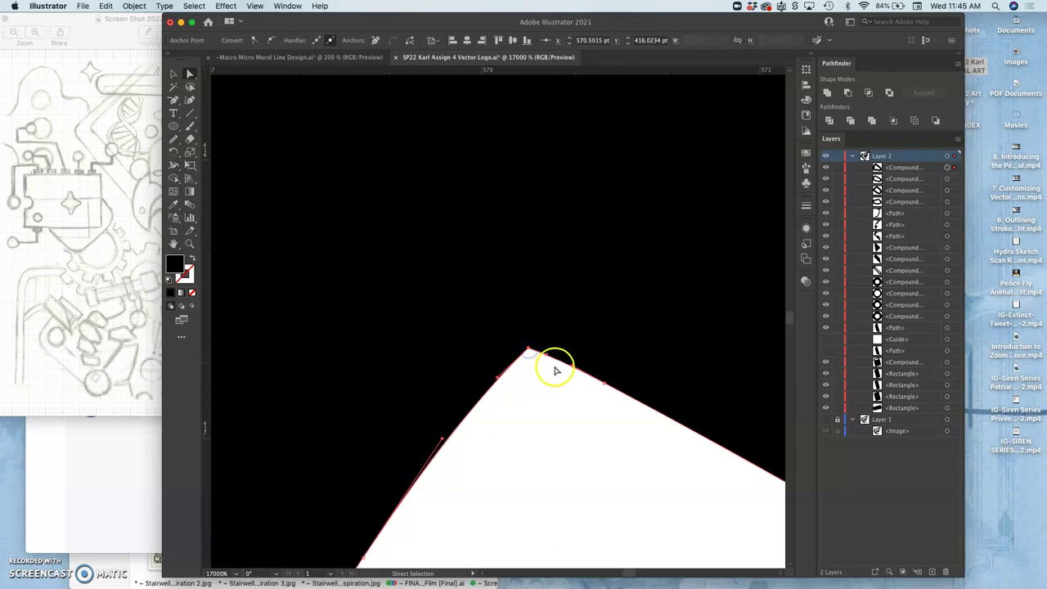